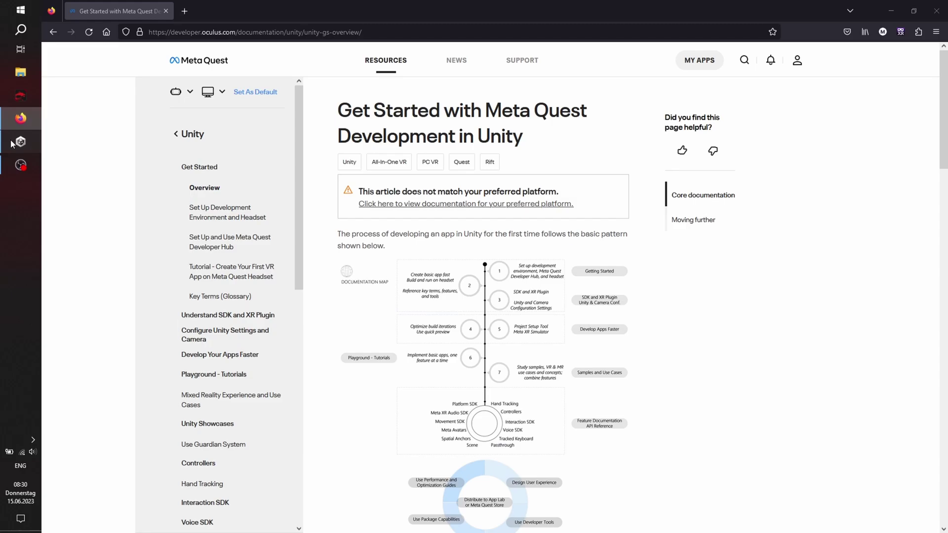
- Switch to Unity Hub and start a new project with editor version 2022.3.0f1
left_click(13, 144)
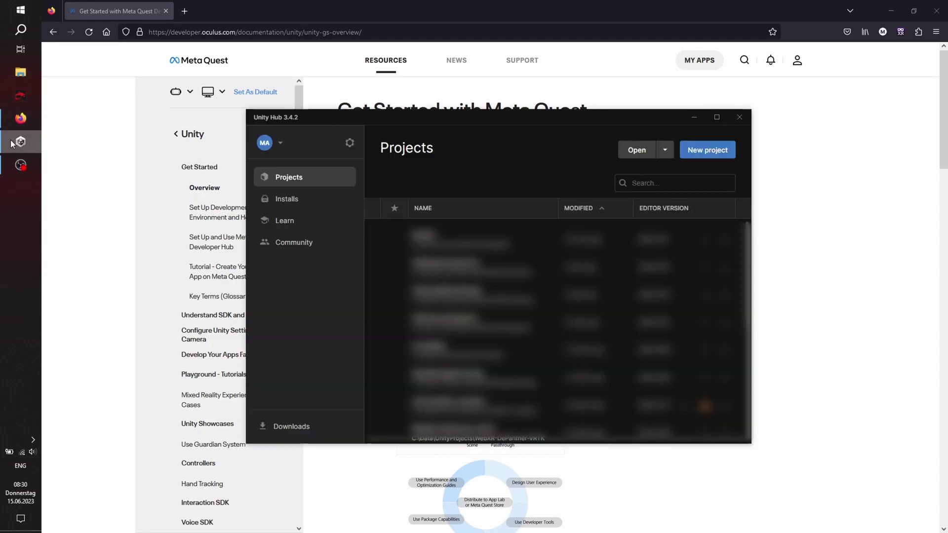
left_click(667, 151)
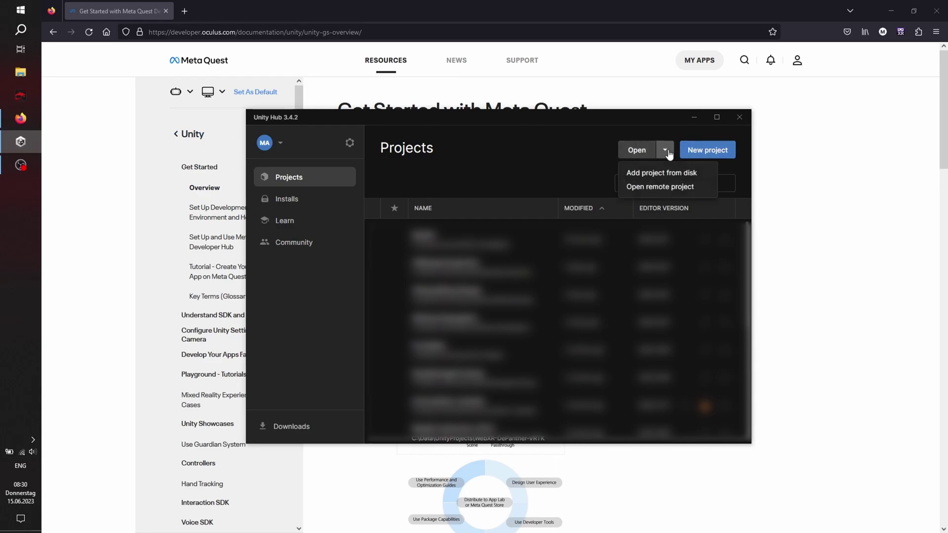
left_click(703, 155)
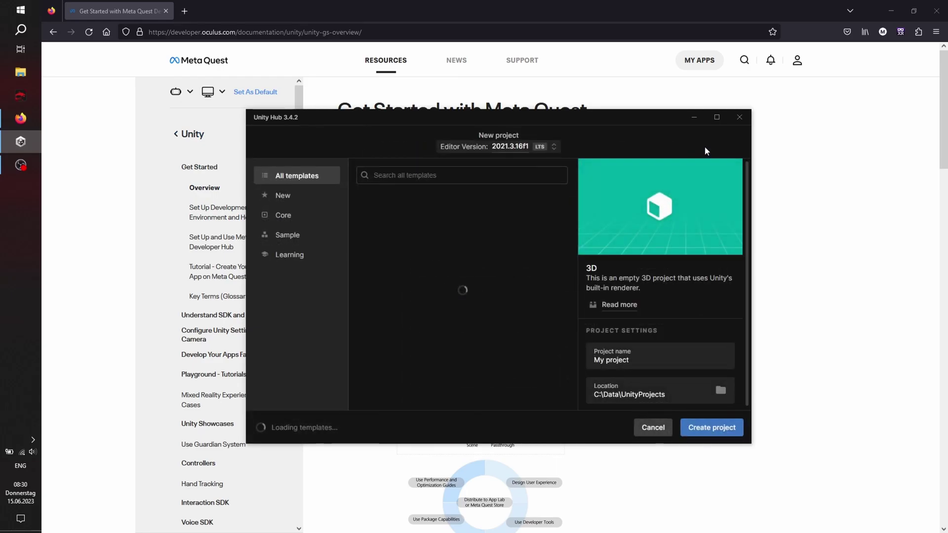
left_click(555, 147)
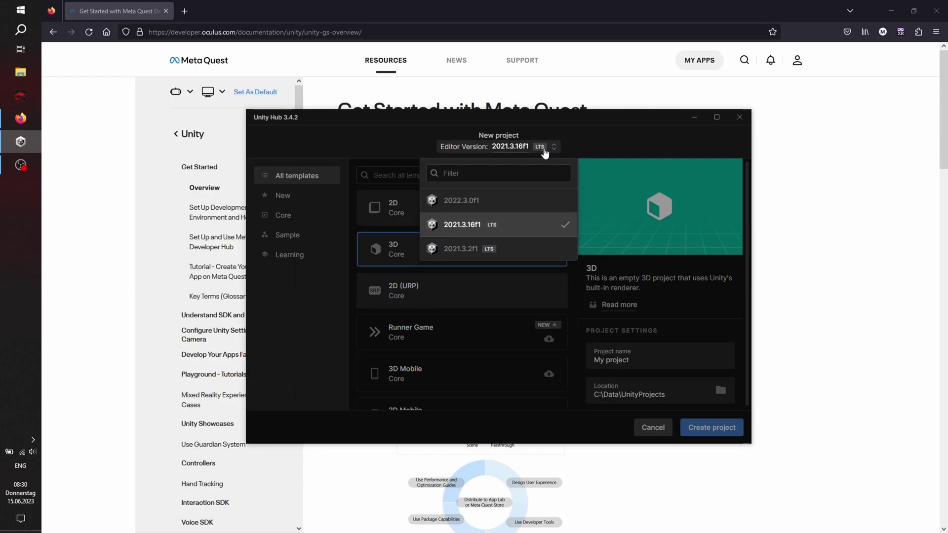
left_click(508, 200)
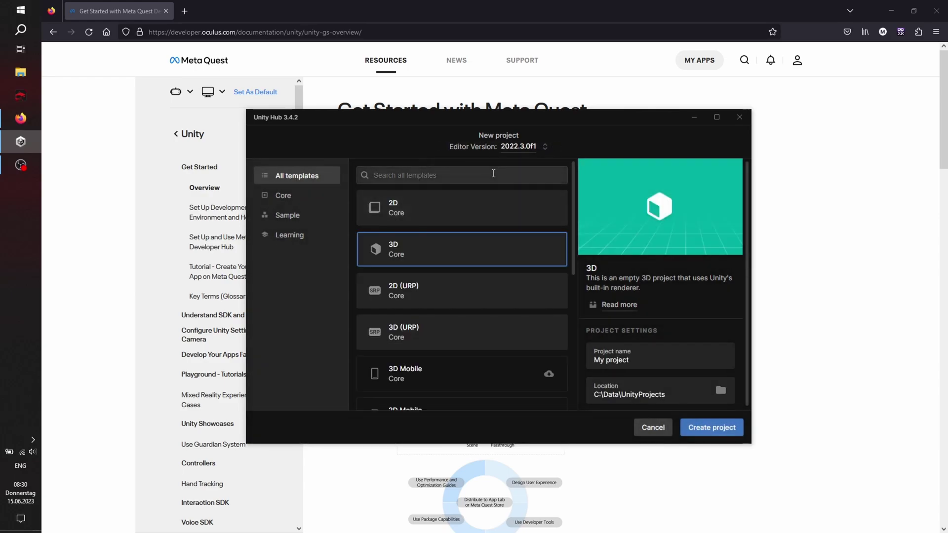
- Create the project from the 3D (URP) template with the name QuestAndURP, and close the Unity Hub window
left_click(434, 338)
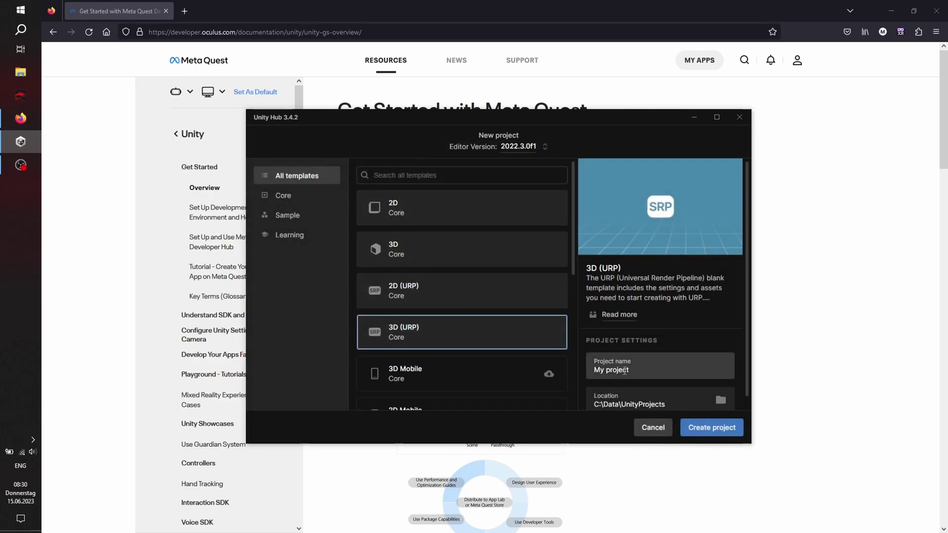
left_click(583, 360)
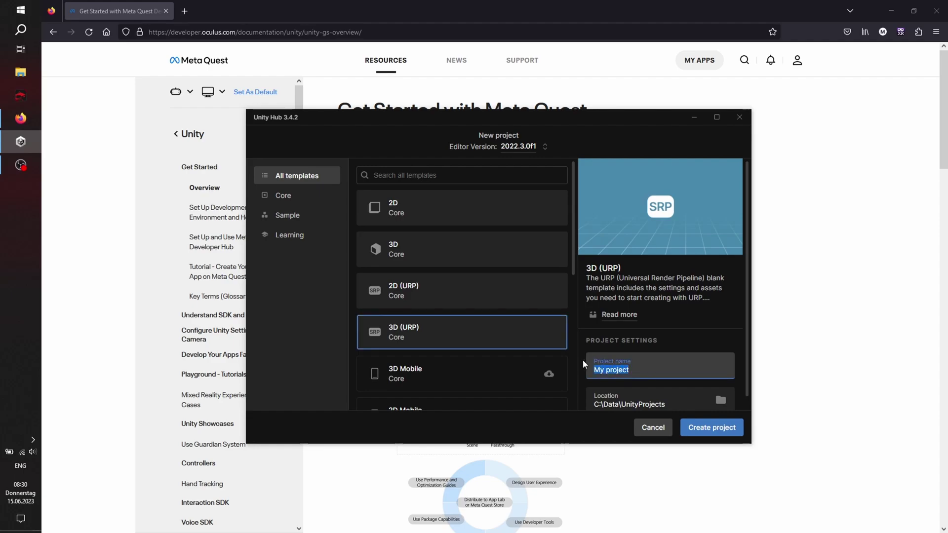
type("QuestAndURP")
left_click(711, 438)
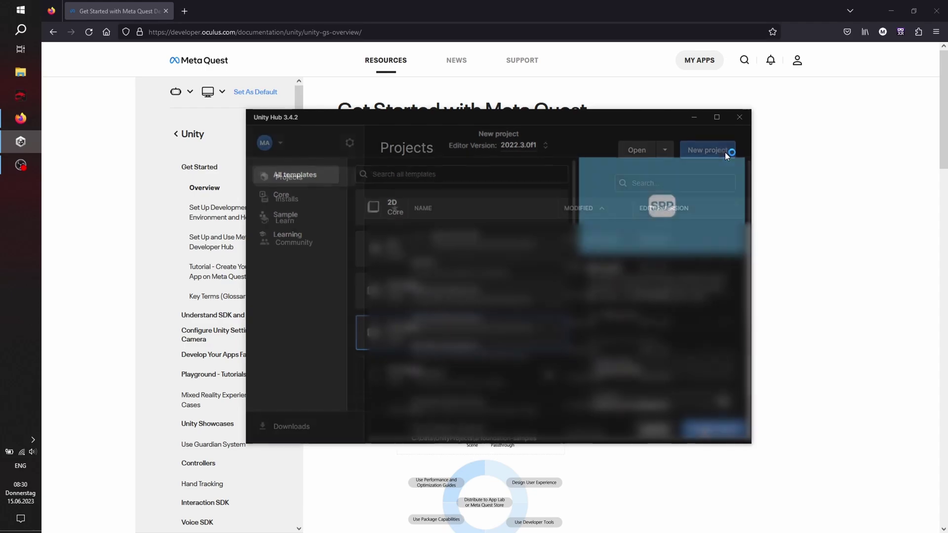
left_click(741, 118)
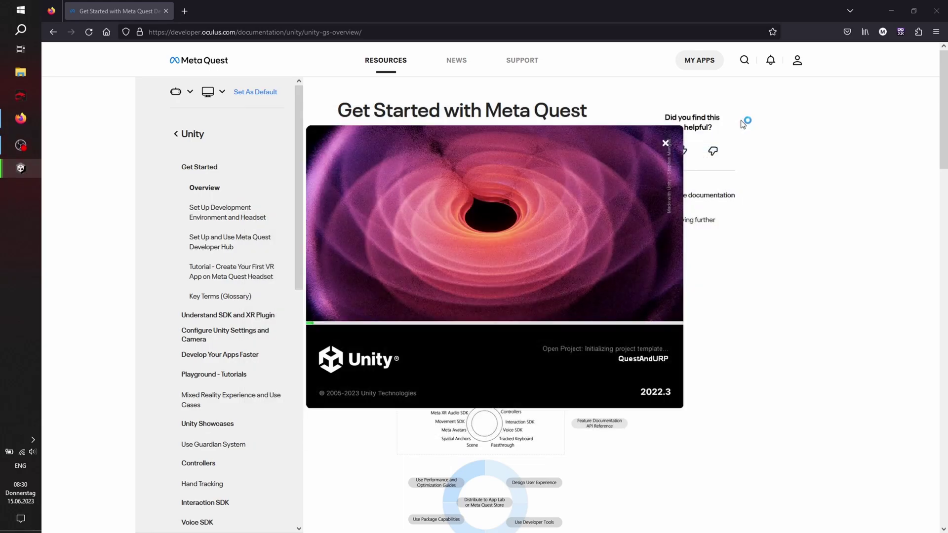
- Open the Set Up Development Environment and Headset guide in the browser and examine its requirements, Unity Editor installation and test installation sections
left_click(828, 225)
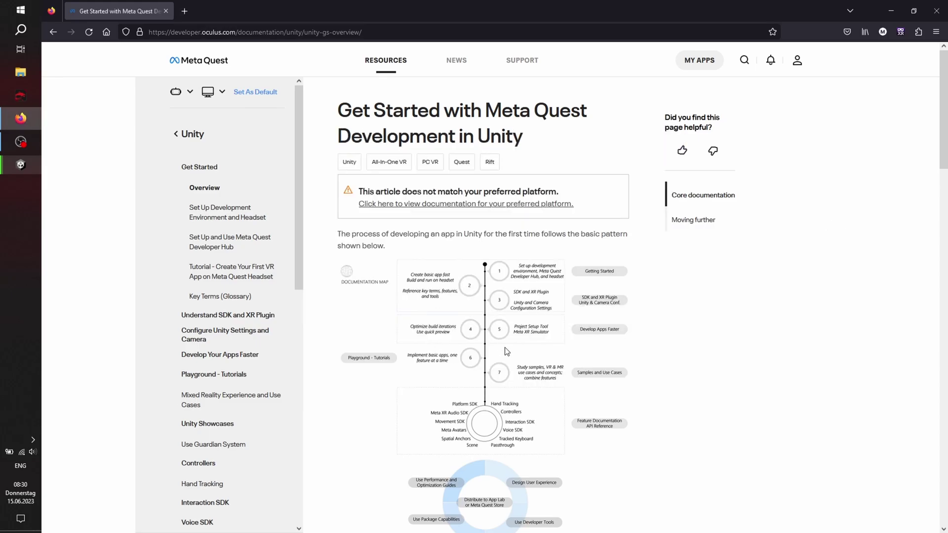
scroll(507, 352, "down", 2)
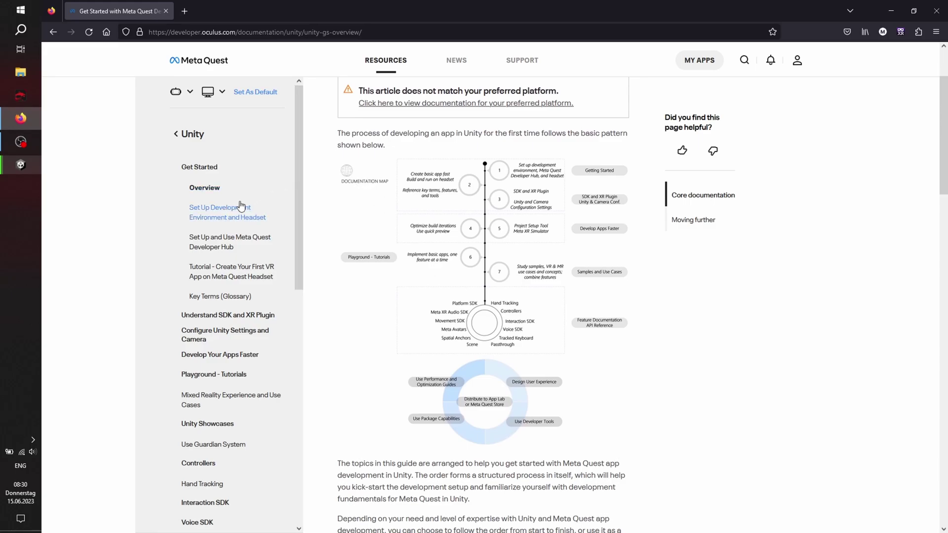
left_click(241, 207)
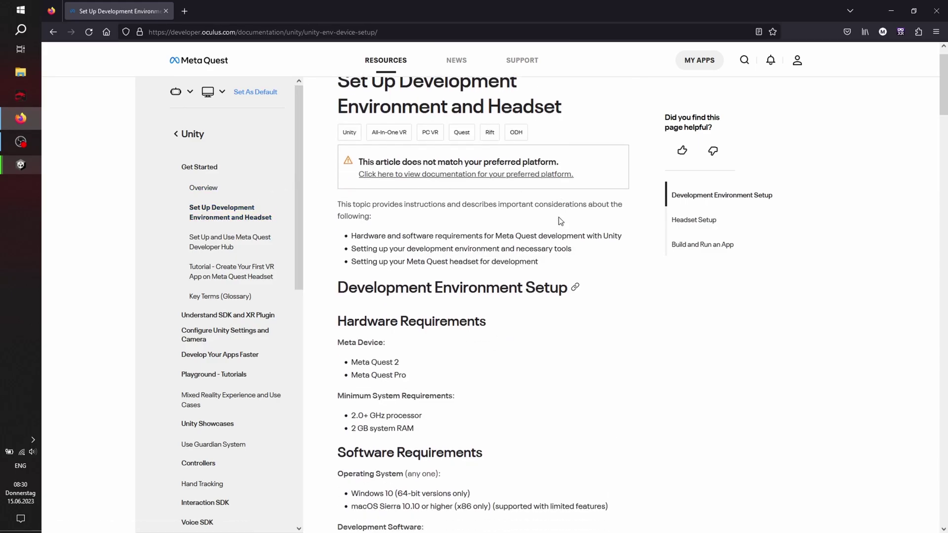
scroll(560, 220, "down", 3)
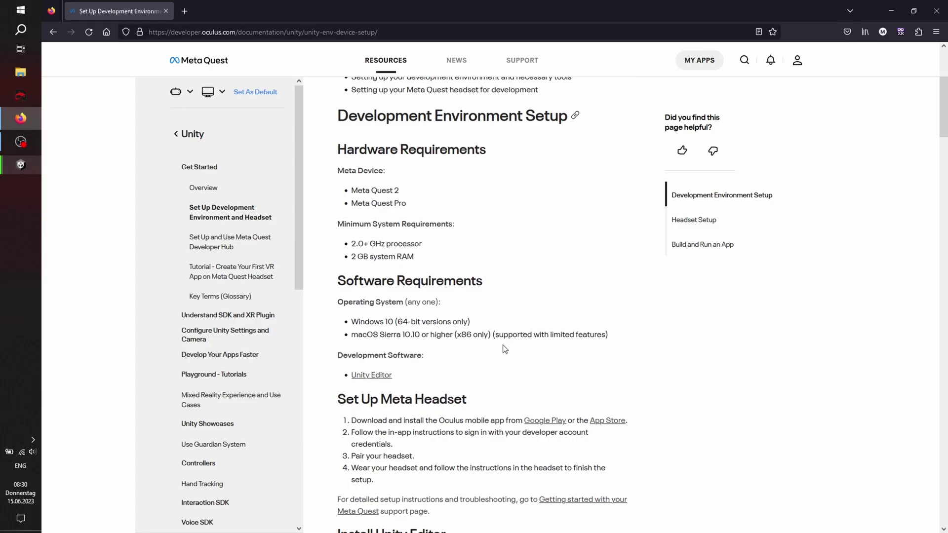
scroll(457, 348, "down", 3)
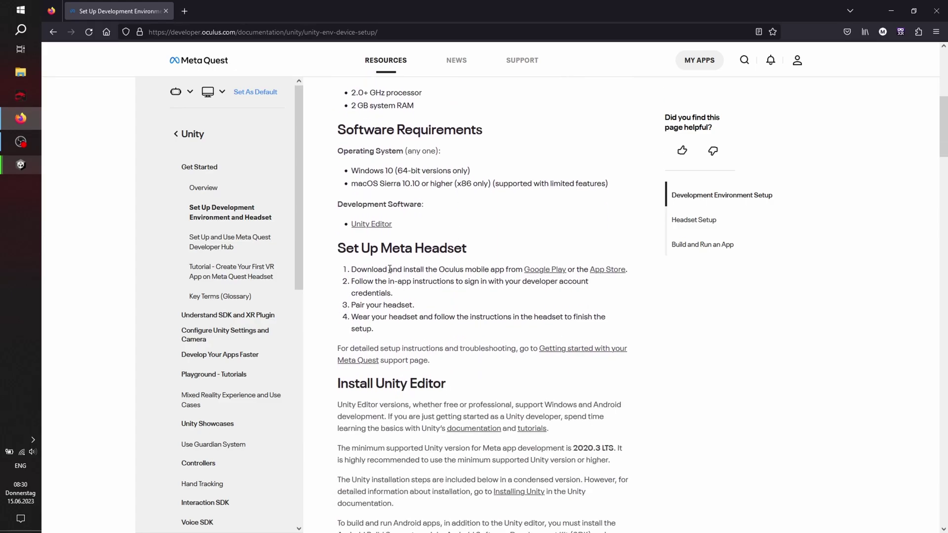
left_click_drag(354, 271, 428, 340)
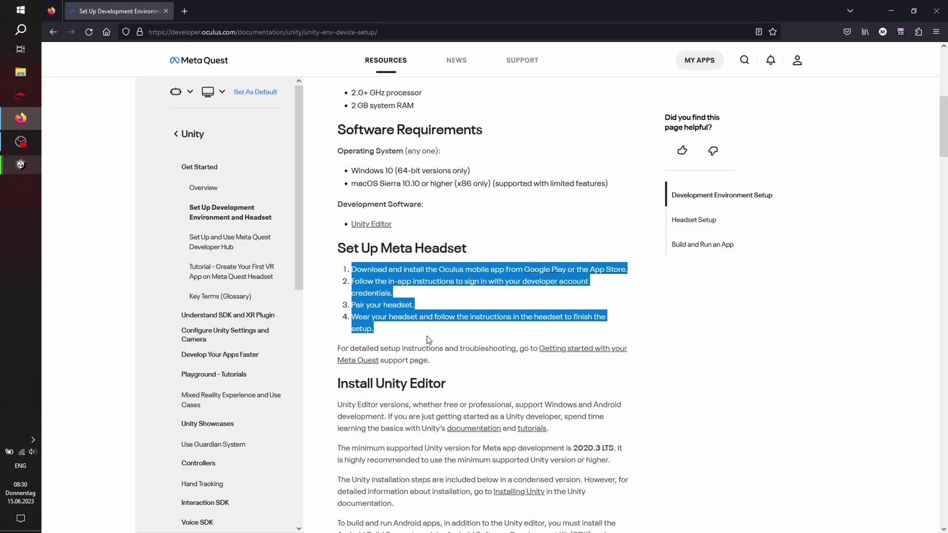
left_click(429, 340)
scroll(461, 289, "down", 4)
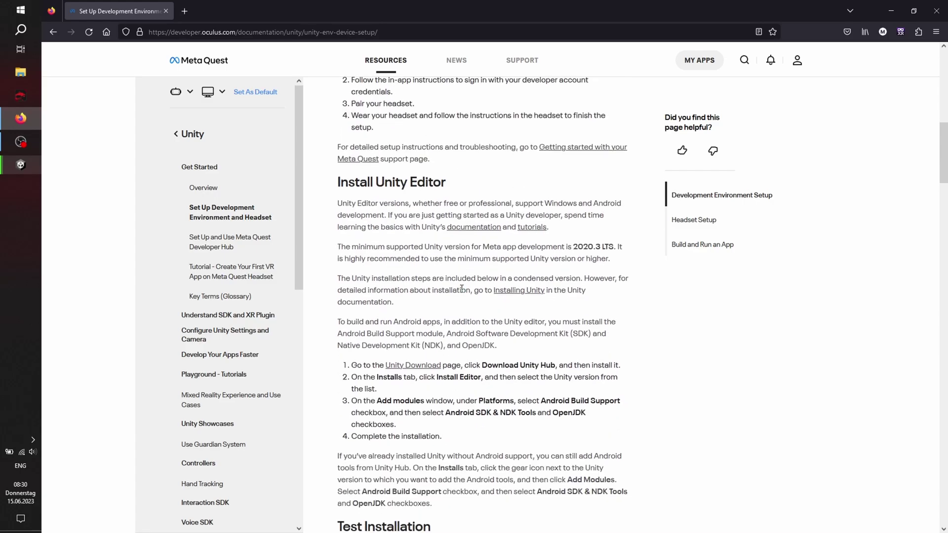
scroll(446, 284, "down", 3)
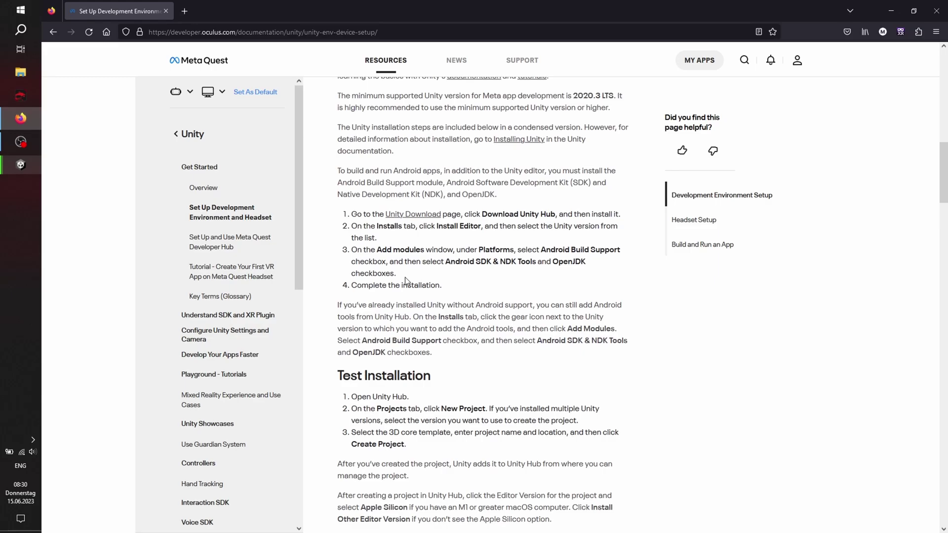
scroll(524, 274, "down", 3)
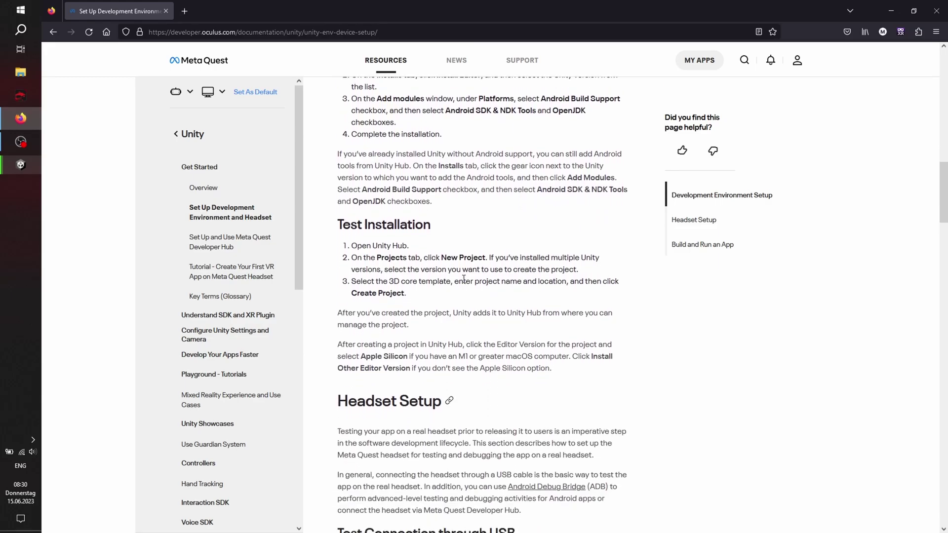
left_click_drag(389, 281, 460, 284)
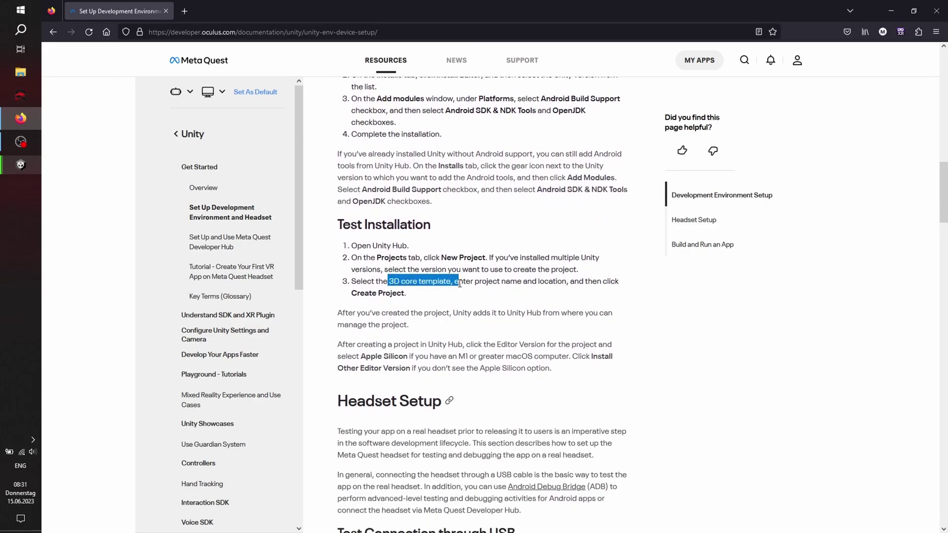
left_click(640, 306)
- Examine the guide's Headset Setup section, covering the USB connection test and the Meta Quest Developer Hub connection
scroll(640, 305, "down", 4)
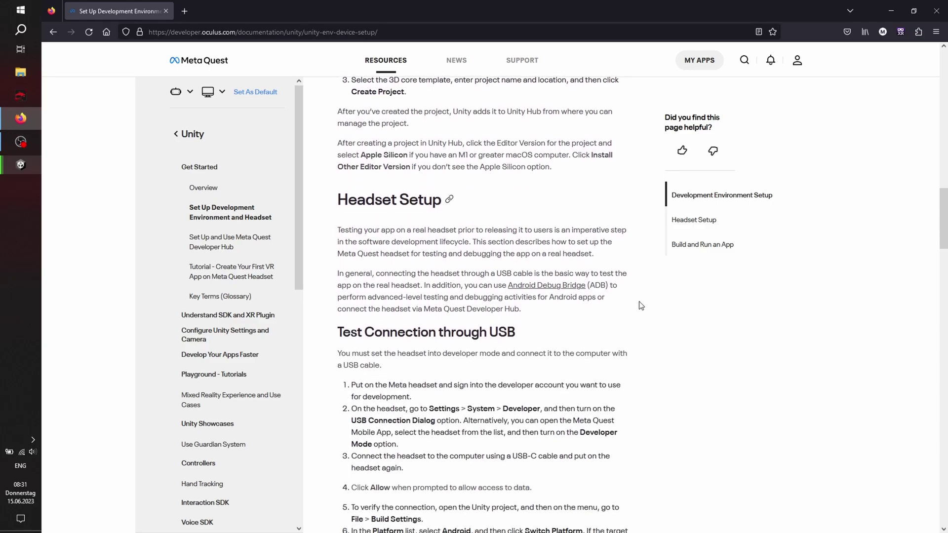
scroll(641, 306, "down", 2)
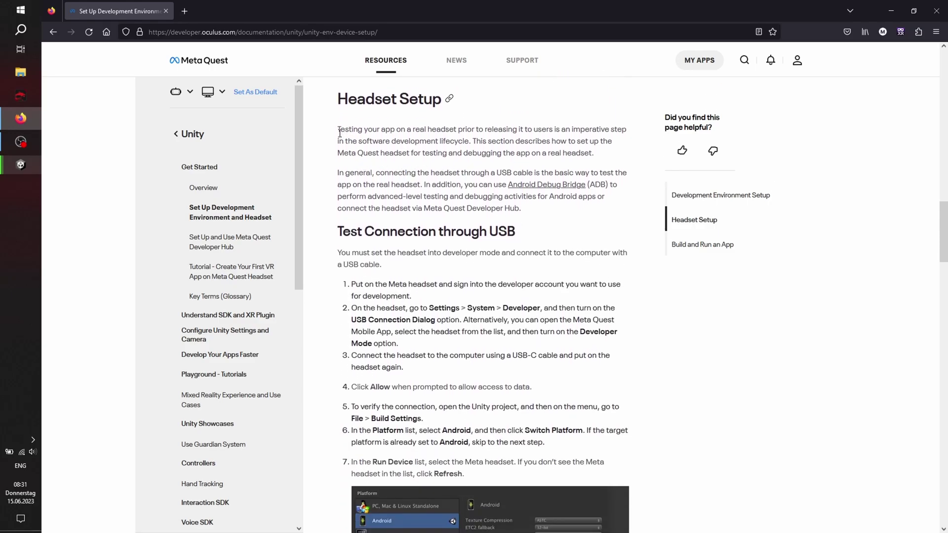
left_click_drag(339, 131, 543, 211)
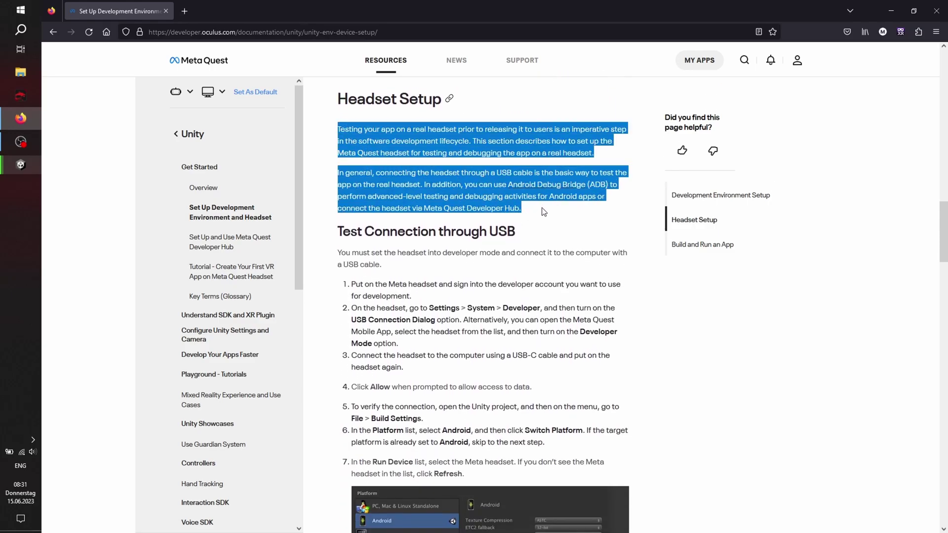
left_click(548, 211)
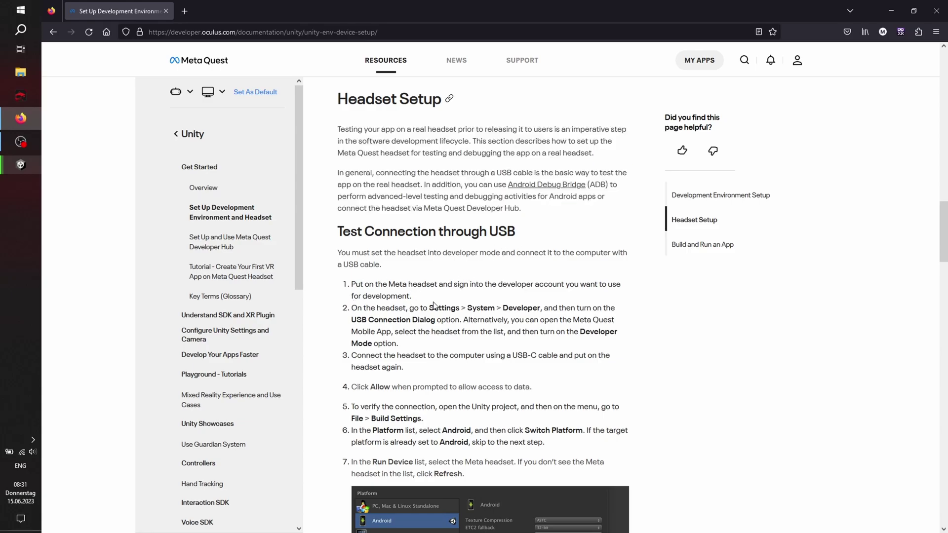
scroll(520, 344, "down", 3)
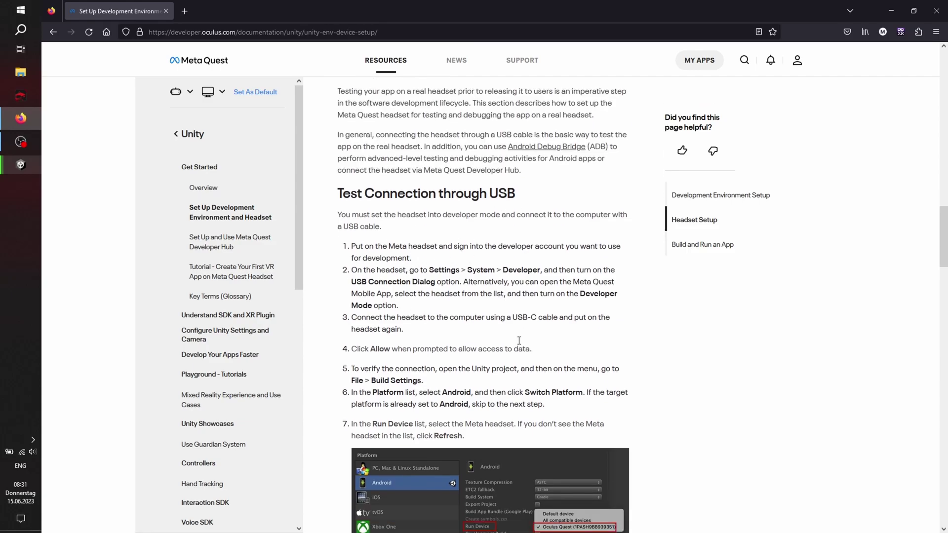
scroll(518, 344, "down", 1)
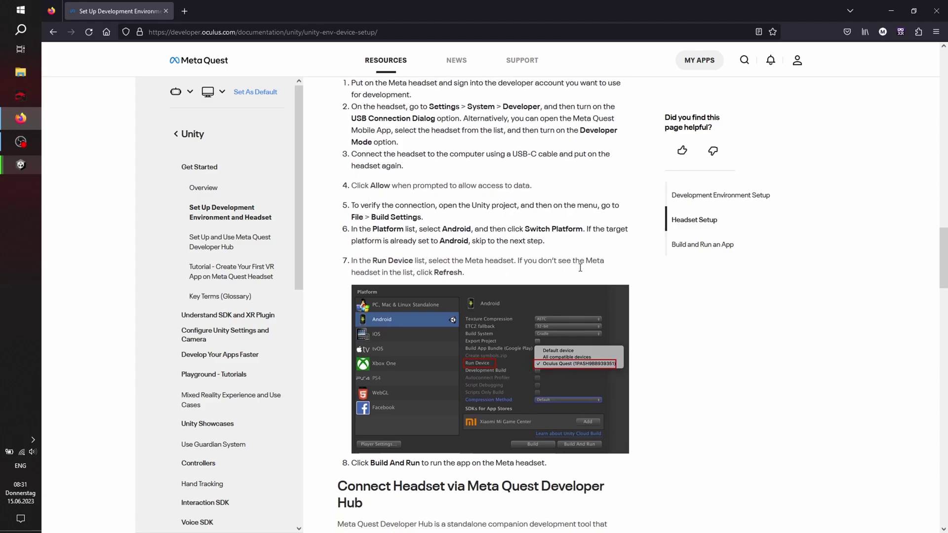
scroll(589, 282, "down", 1)
scroll(588, 283, "down", 6)
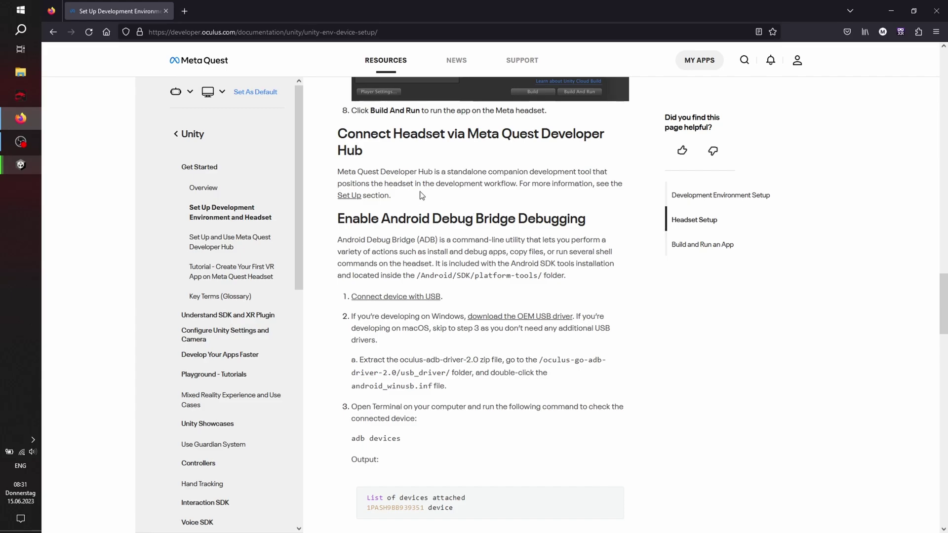
- Open the Create Your First VR App on Meta Quest Headset tutorial and examine its prerequisites and Steps 1 to 3
left_click(215, 274)
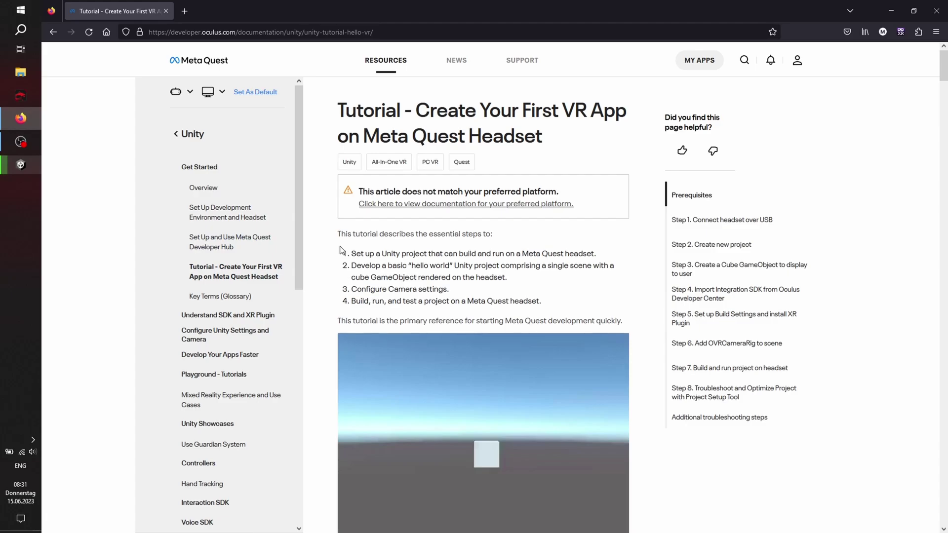
scroll(340, 250, "down", 5)
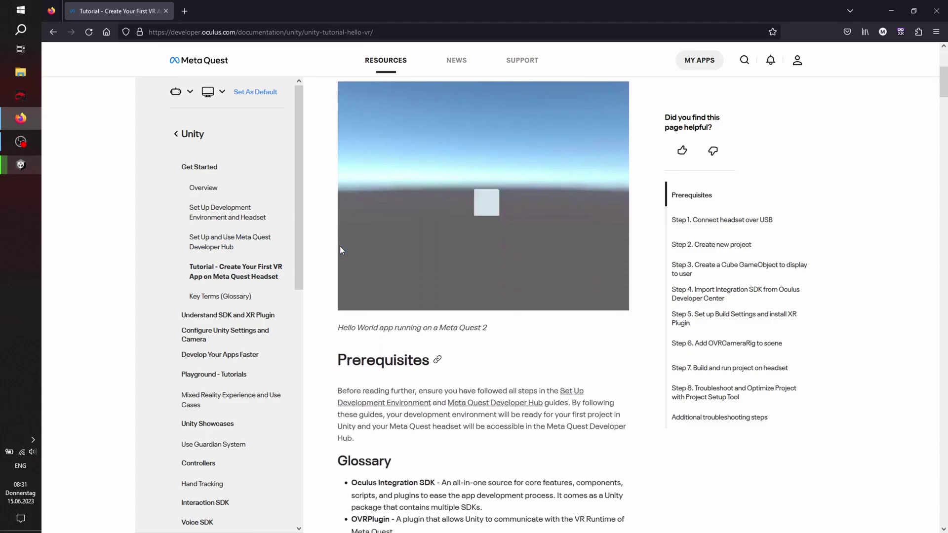
scroll(341, 249, "down", 5)
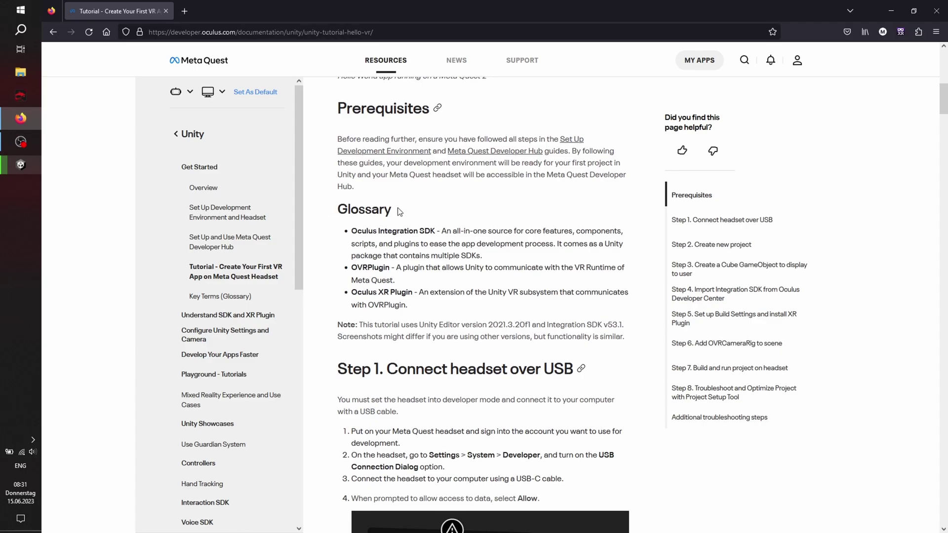
scroll(536, 294, "down", 5)
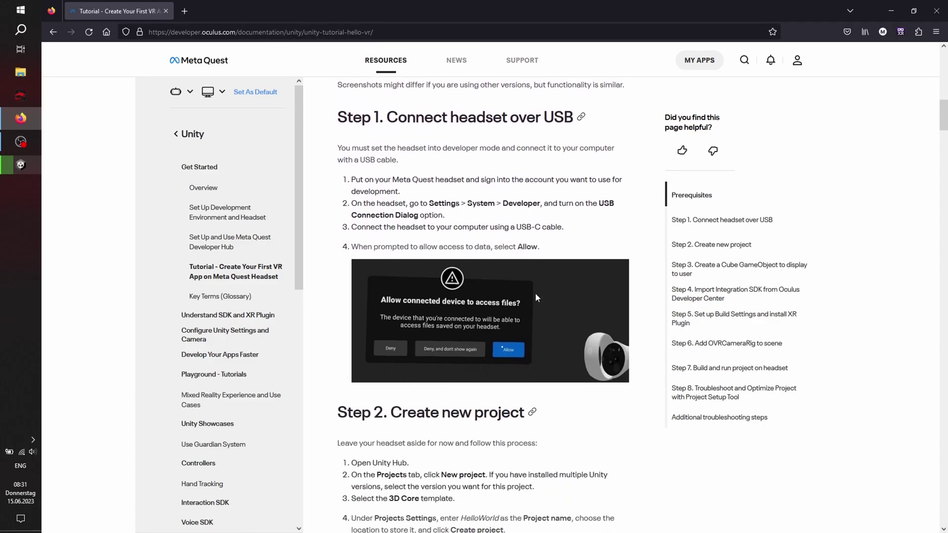
scroll(536, 296, "down", 4)
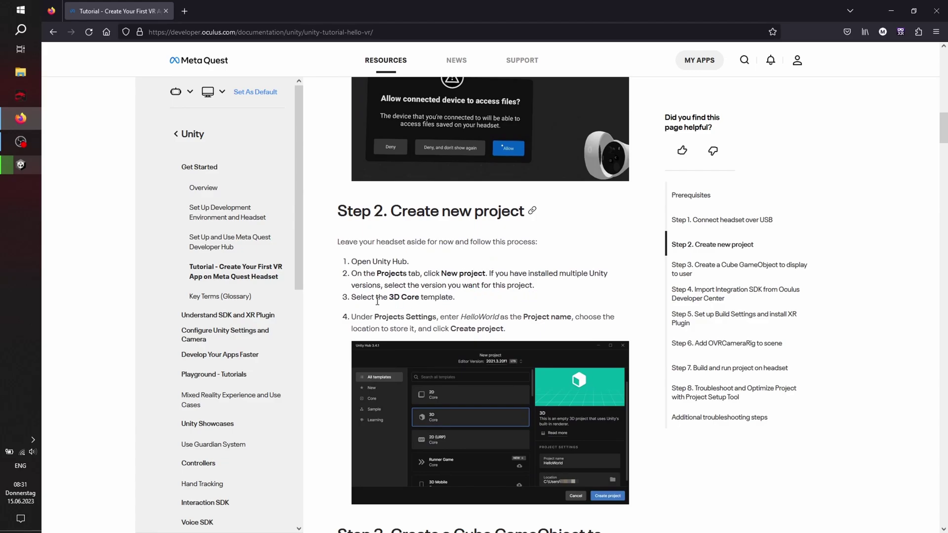
left_click_drag(373, 298, 464, 302)
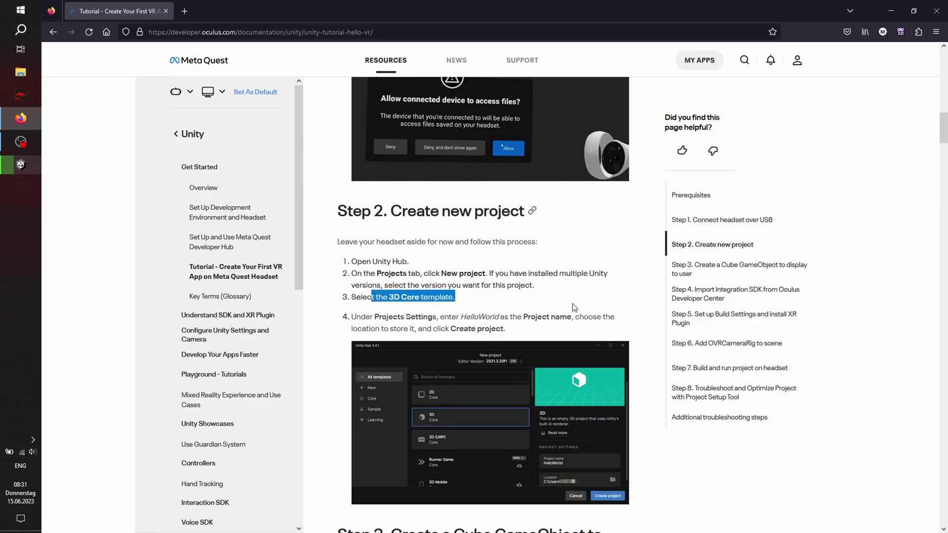
scroll(573, 303, "down", 8)
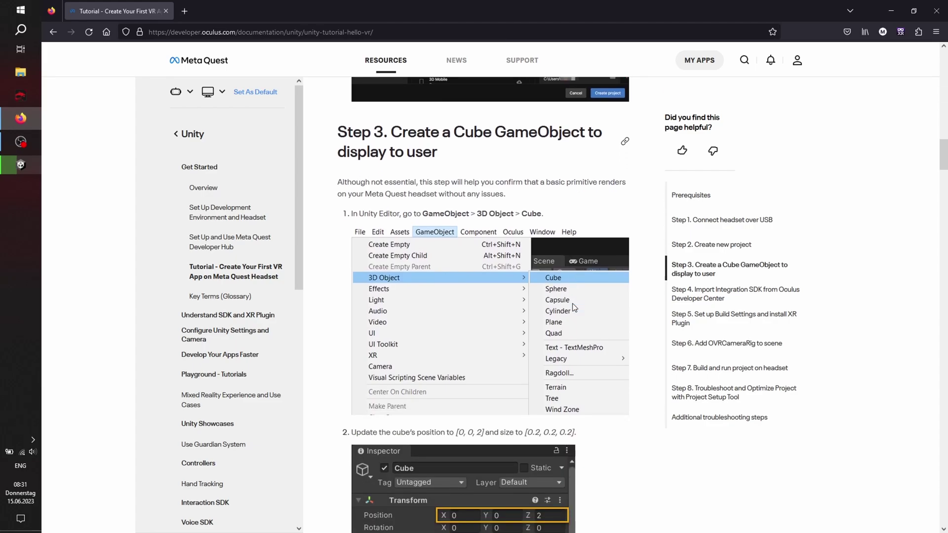
scroll(573, 303, "down", 4)
- Examine the tutorial's Step 4 on importing the Integration SDK and Step 5 on Build Settings and XR Plugin installation
scroll(573, 308, "down", 6)
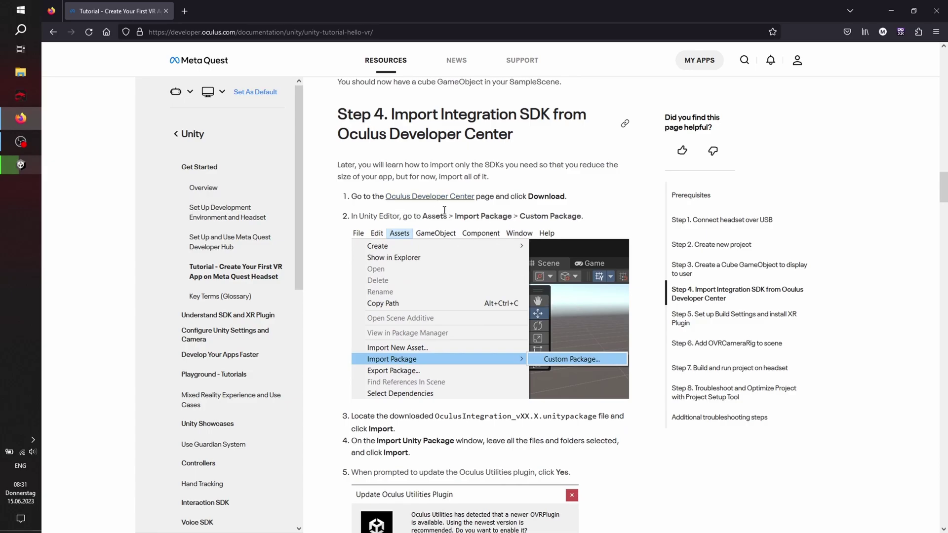
scroll(444, 210, "down", 4)
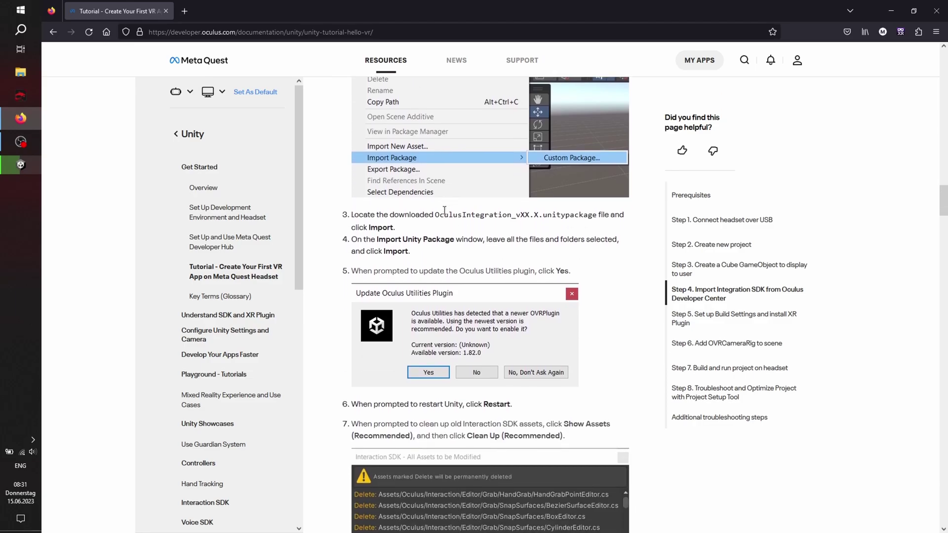
scroll(445, 210, "down", 8)
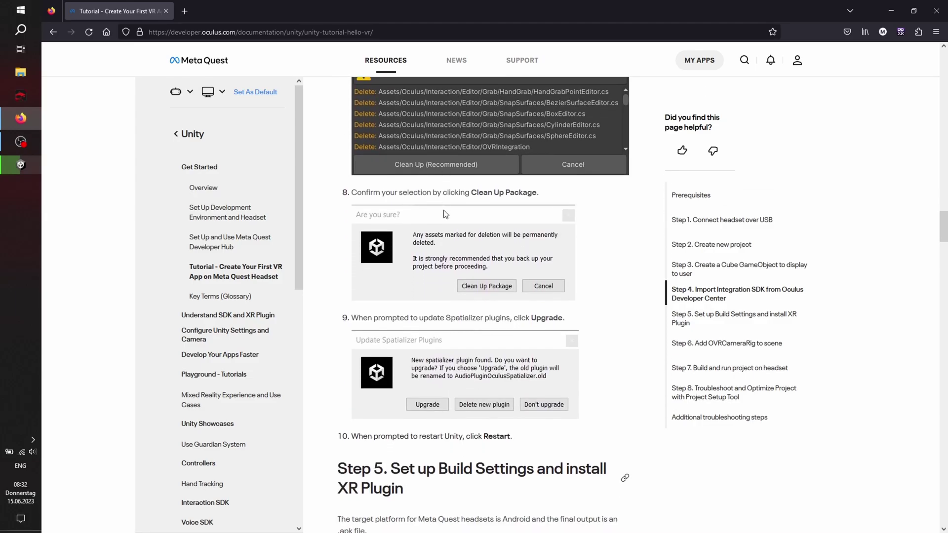
scroll(444, 215, "down", 7)
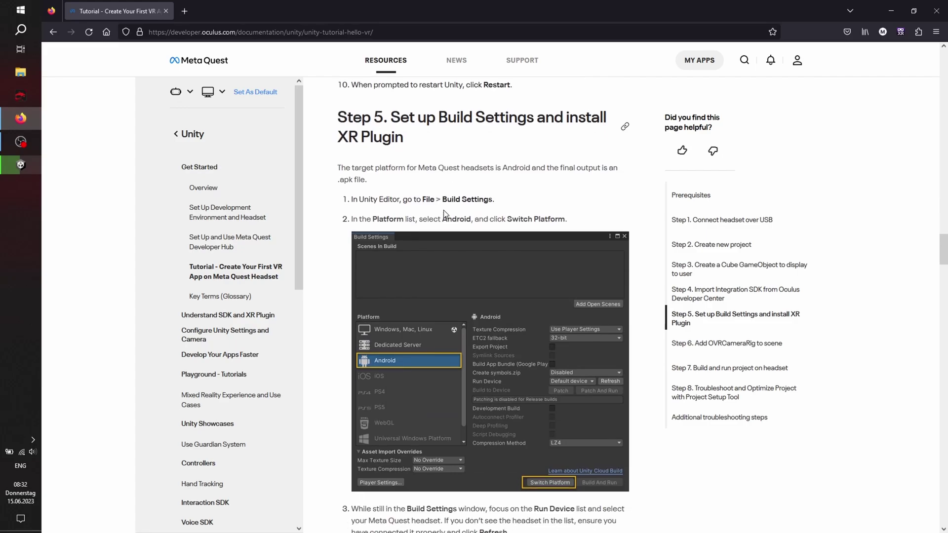
scroll(444, 214, "down", 4)
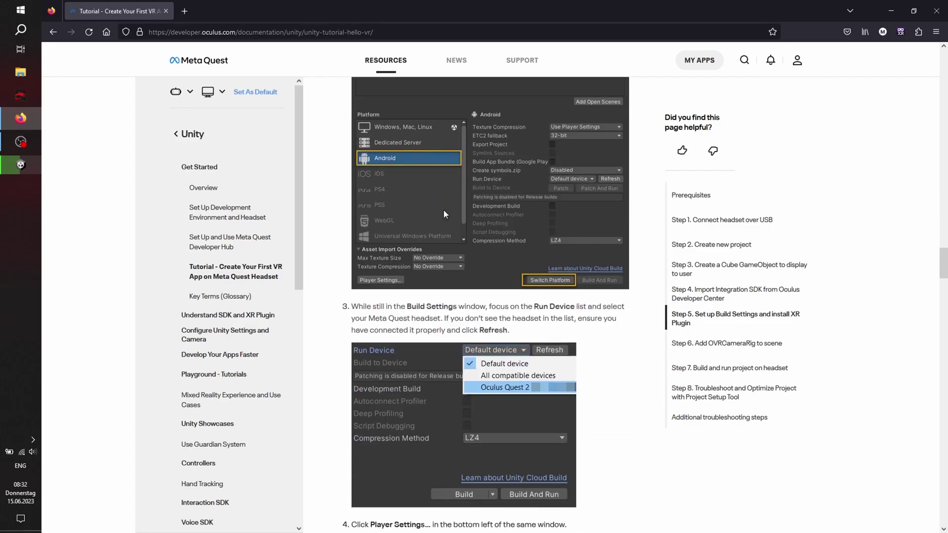
scroll(444, 213, "down", 4)
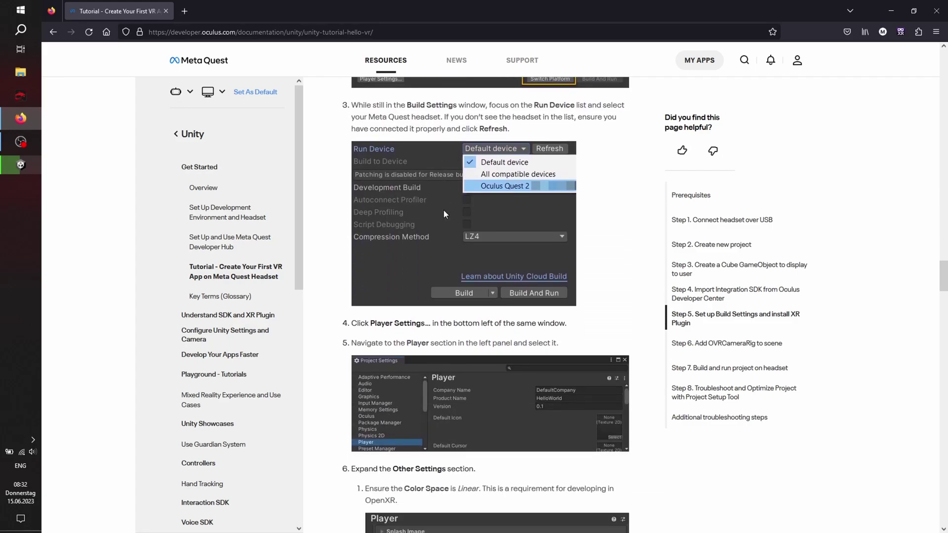
scroll(443, 210, "down", 5)
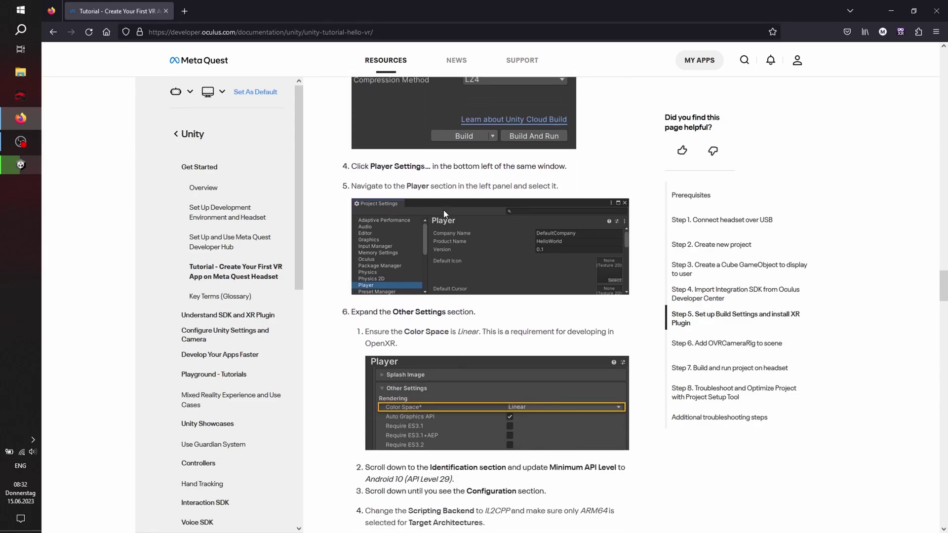
scroll(445, 210, "down", 4)
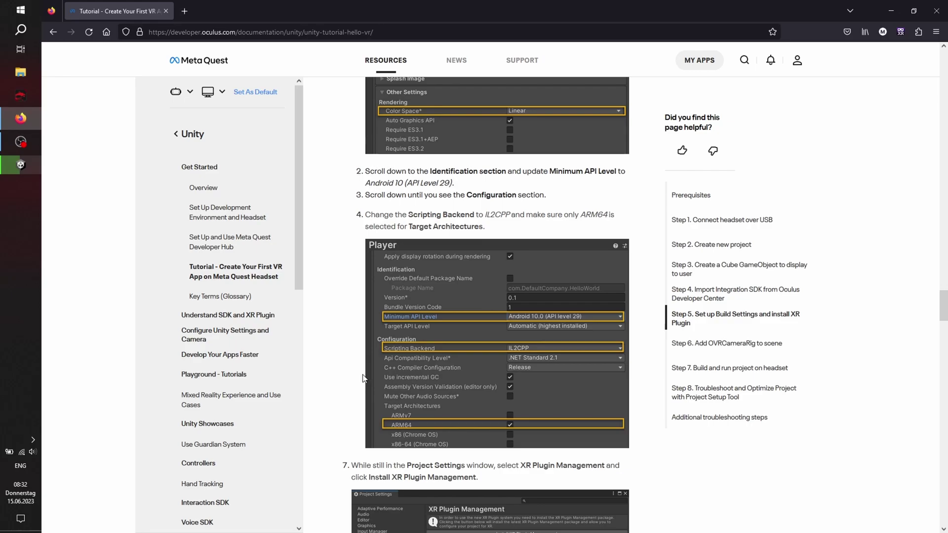
scroll(362, 375, "down", 5)
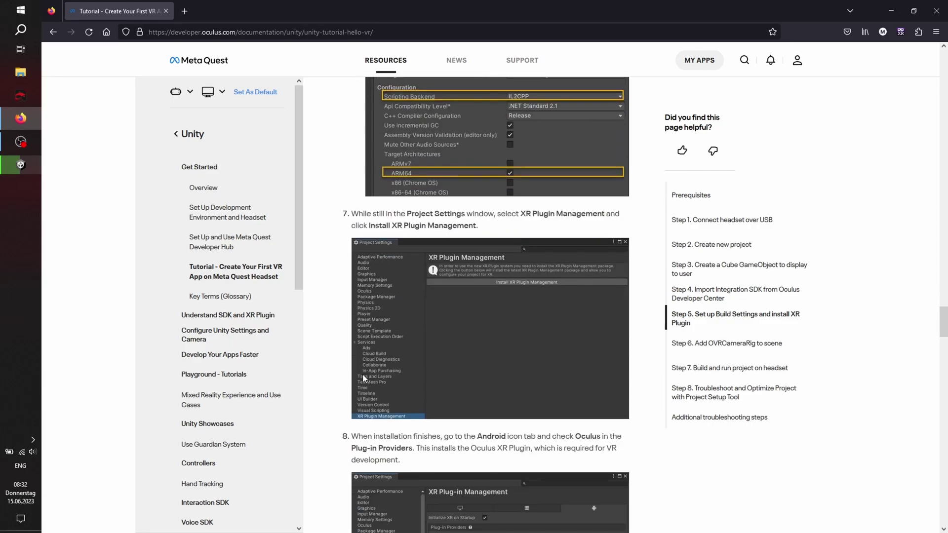
- Examine the tutorial's Step 6 on adding OVRCameraRig and Step 7 on building and running the project on the headset
scroll(363, 375, "down", 7)
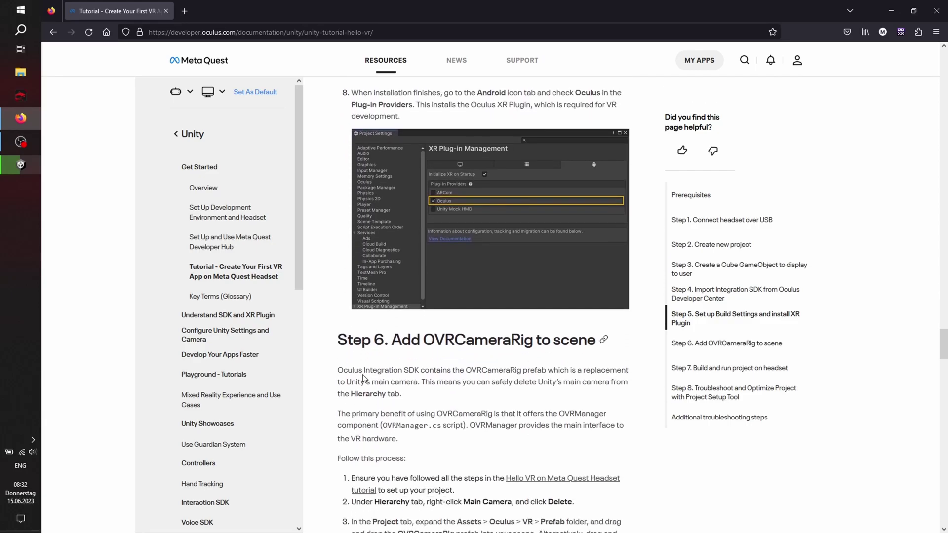
scroll(364, 379, "down", 12)
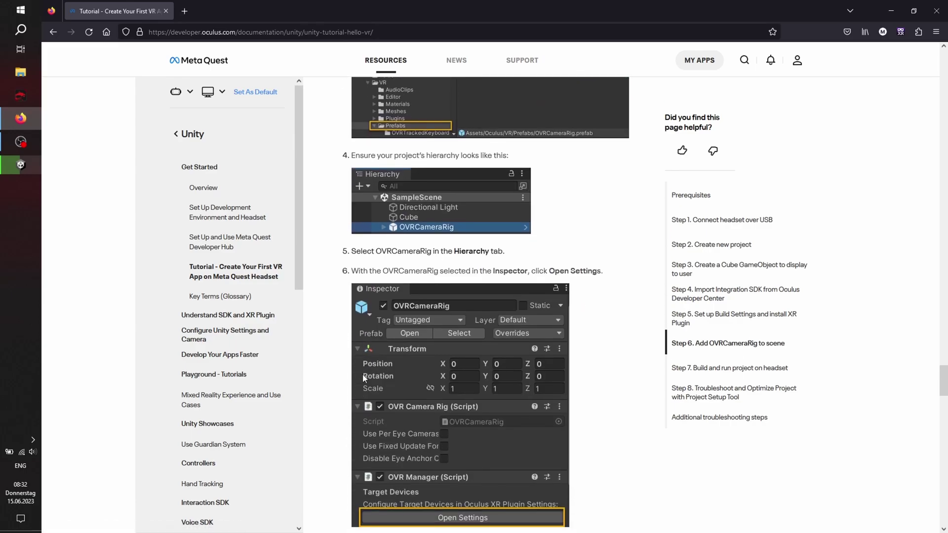
scroll(362, 375, "down", 4)
scroll(363, 375, "down", 3)
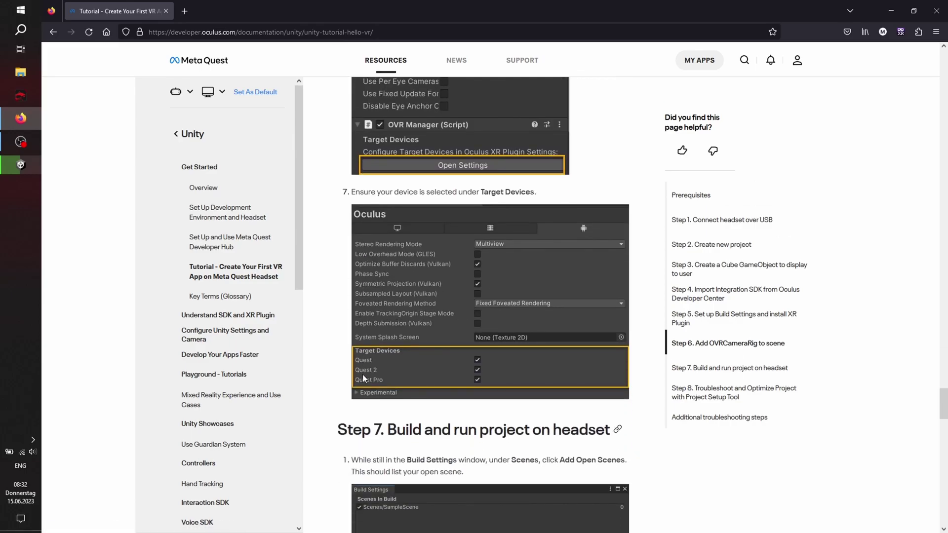
scroll(363, 374, "down", 2)
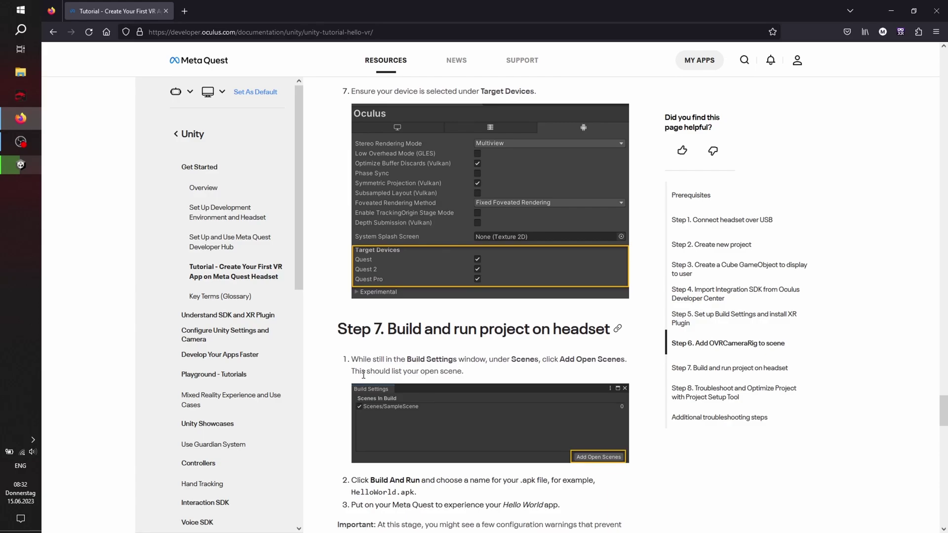
- Examine the tutorial's Step 8 on the Project Setup Tool, including its recommended items, and the additional troubleshooting steps
scroll(364, 375, "down", 8)
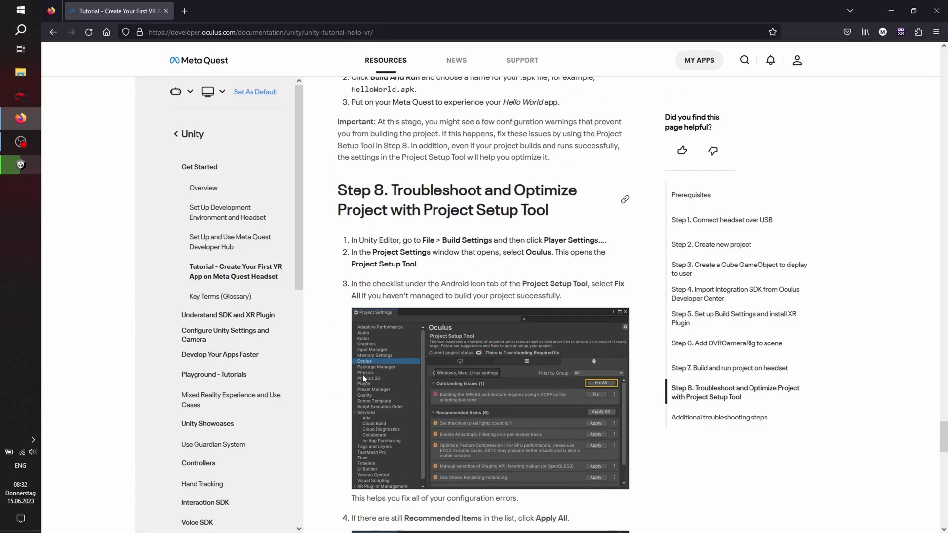
left_click_drag(371, 210, 555, 219)
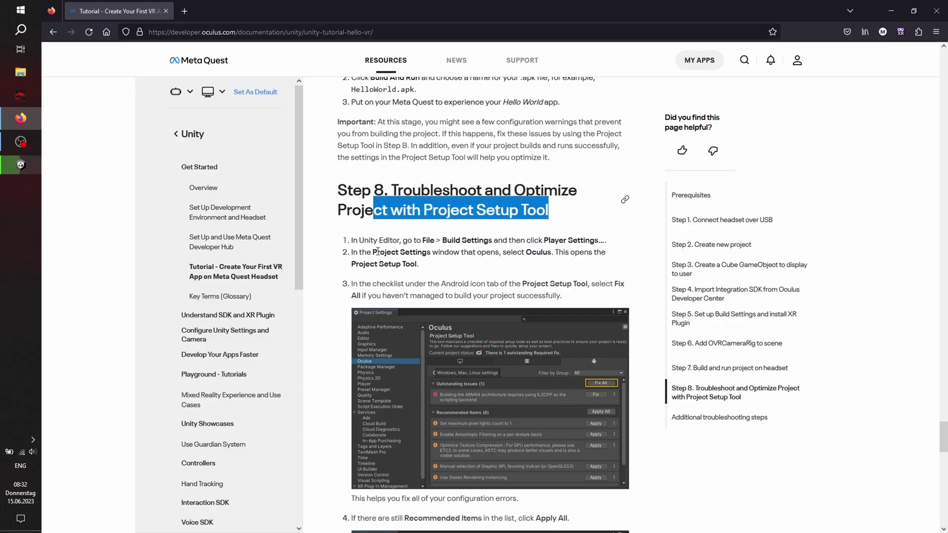
left_click_drag(377, 251, 538, 267)
left_click(484, 279)
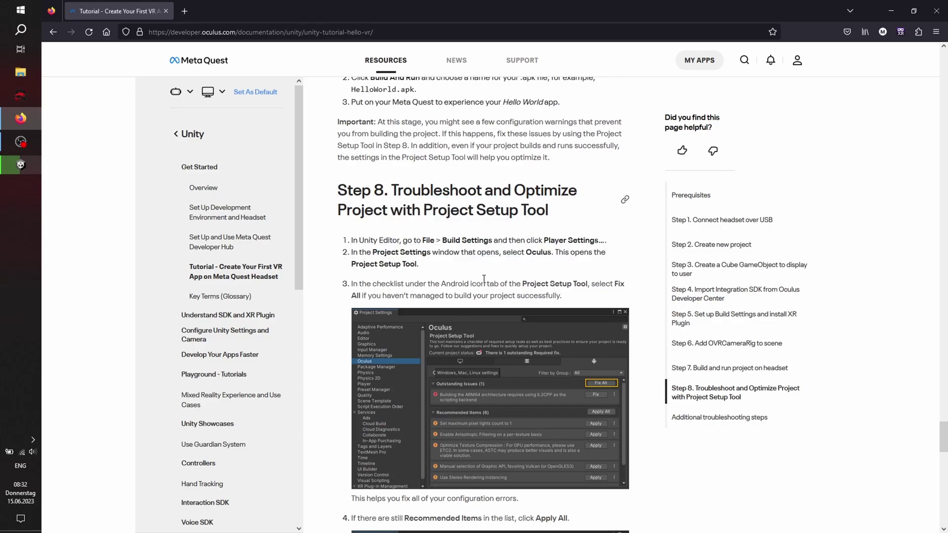
scroll(484, 280, "down", 8)
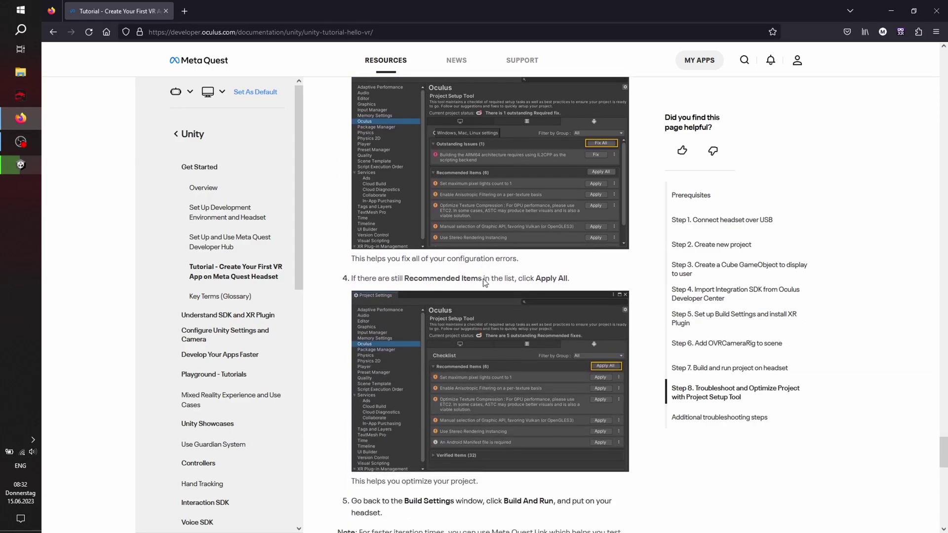
scroll(483, 278, "down", 4)
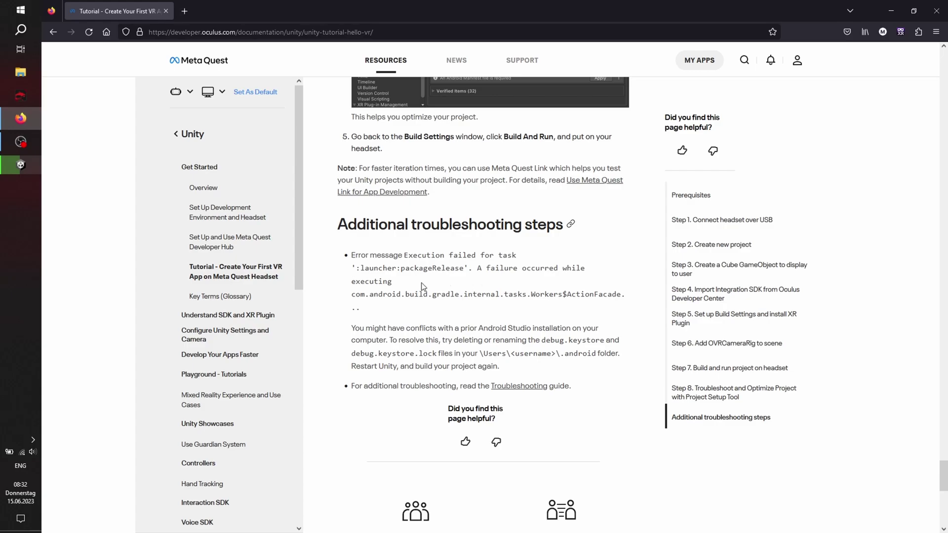
- Open the Set Up Hand Tracking guide and examine its Get Started with Hands Setup section, from camera setup to high-frequency tracking
scroll(232, 251, "down", 2)
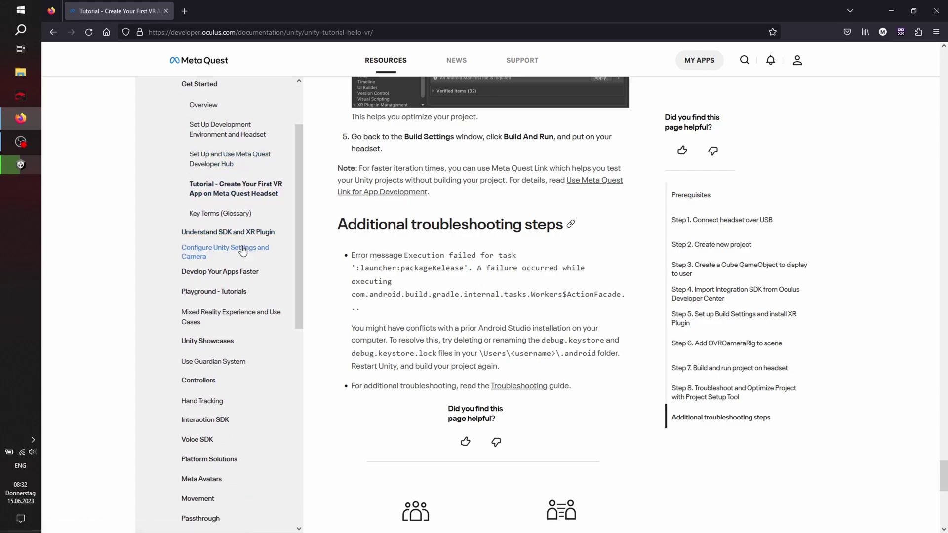
scroll(230, 251, "down", 1)
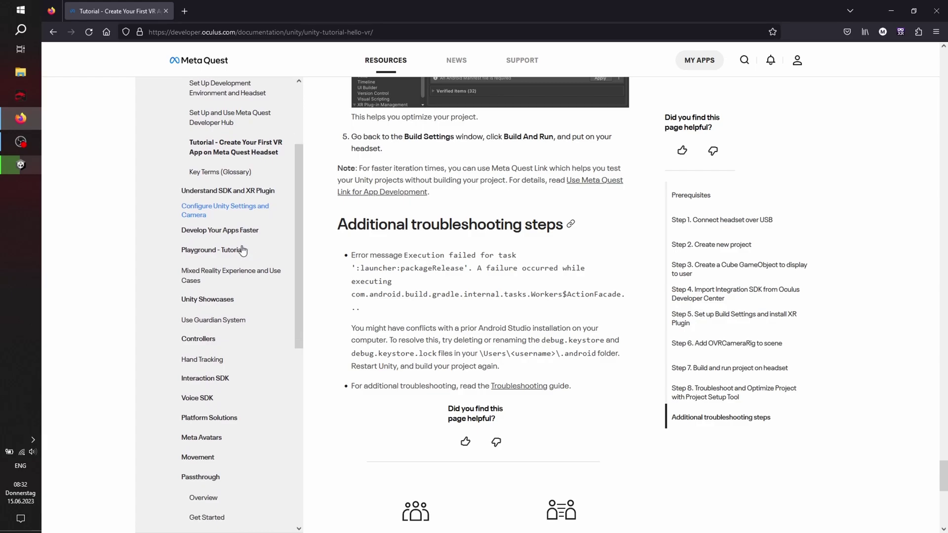
left_click(210, 360)
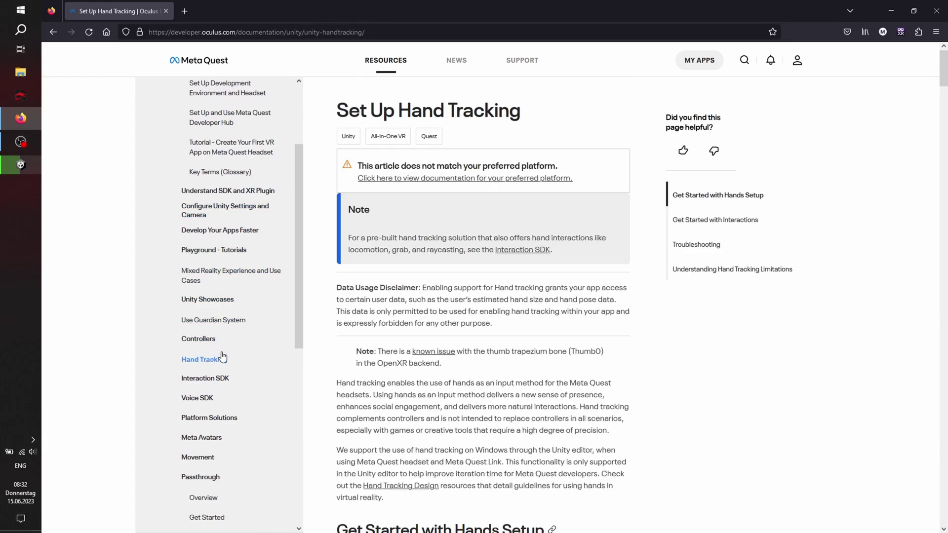
scroll(485, 312, "down", 10)
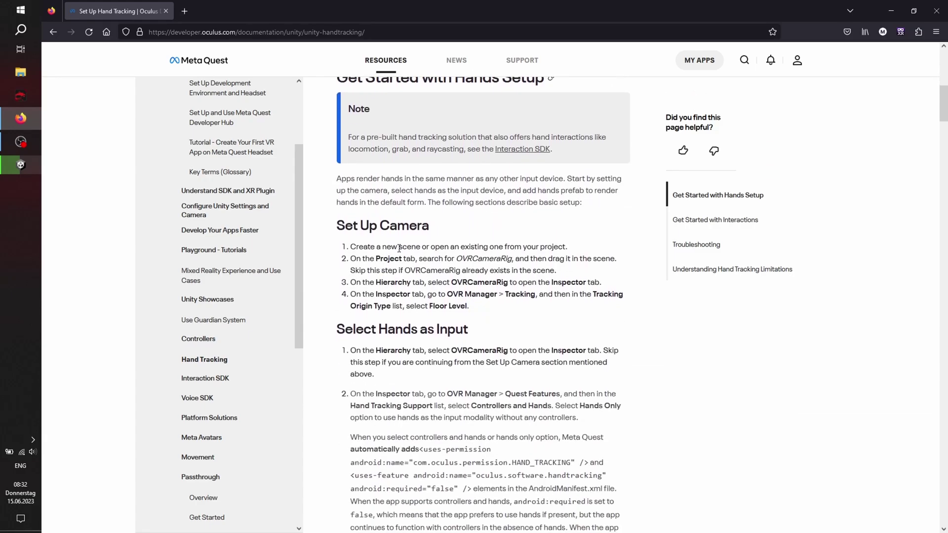
scroll(443, 256, "down", 2)
scroll(443, 256, "down", 2)
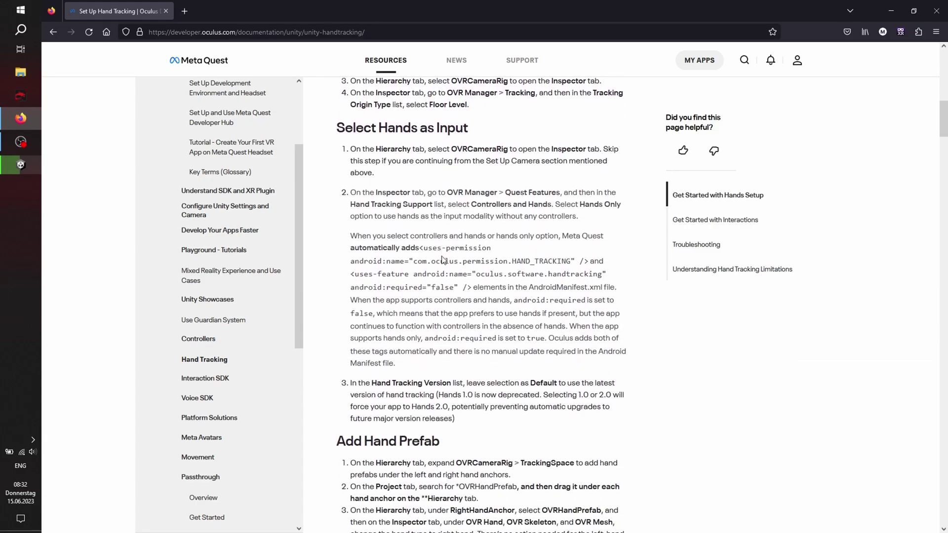
scroll(411, 202, "down", 4)
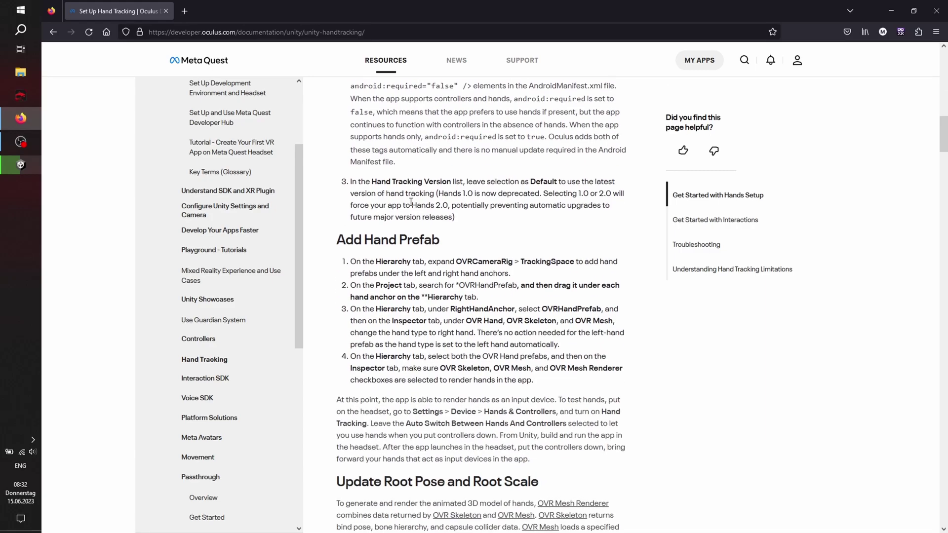
scroll(412, 204, "down", 1)
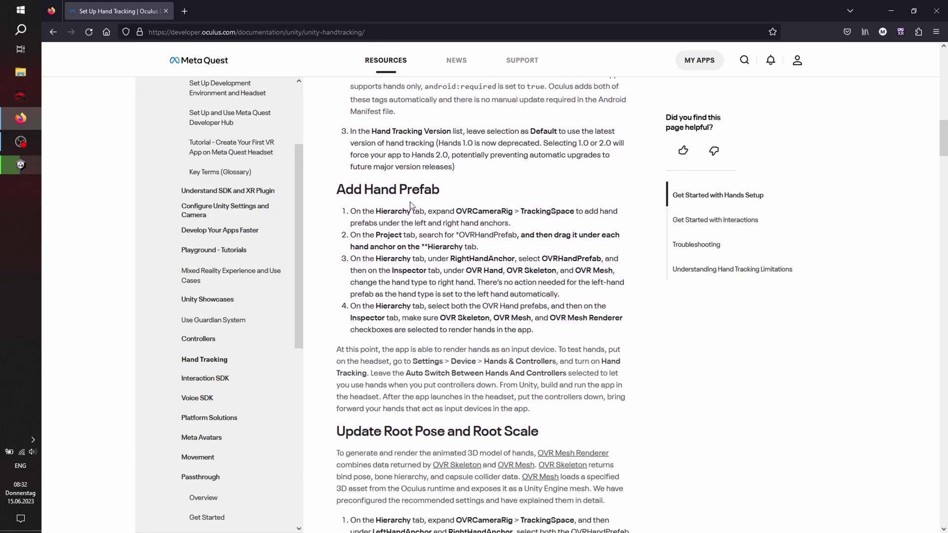
scroll(411, 205, "down", 7)
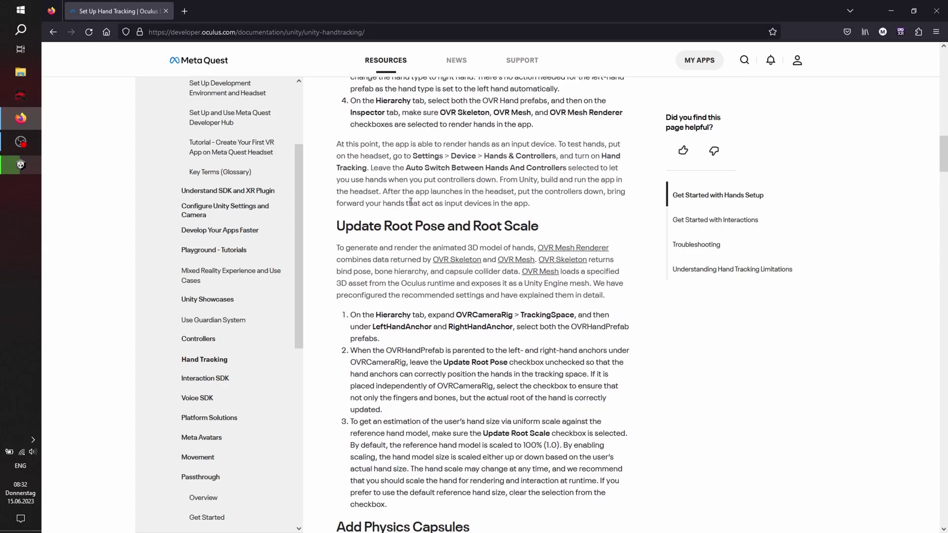
scroll(411, 202, "down", 4)
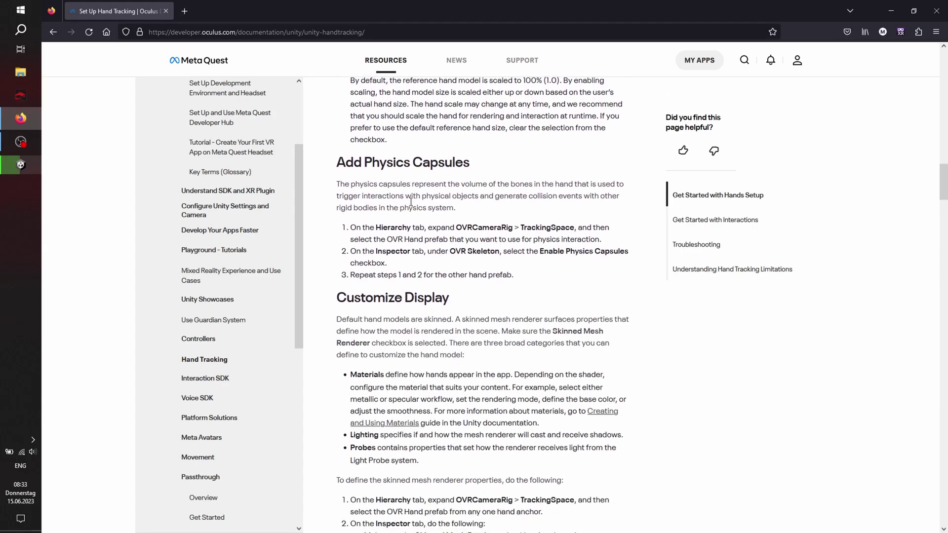
scroll(411, 202, "down", 10)
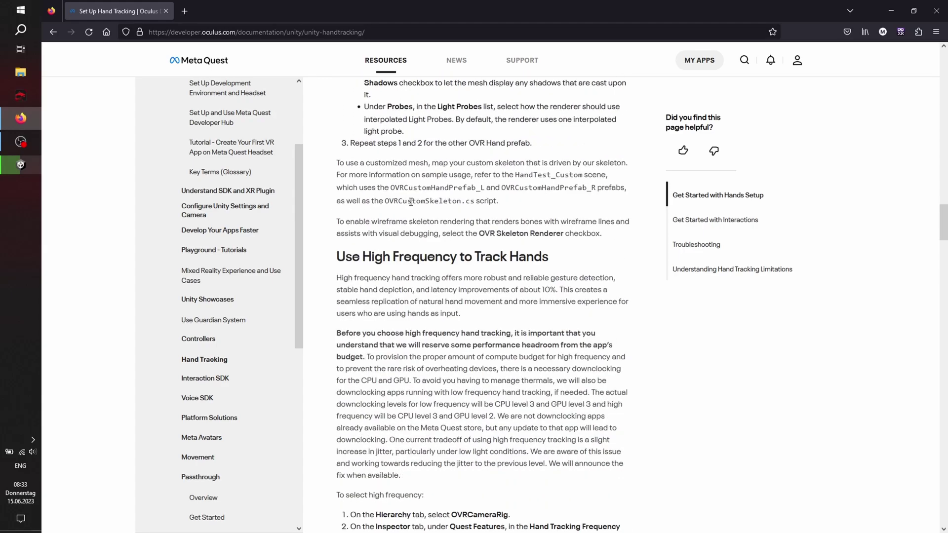
- Examine the hand tracking guide's Get Started with Interactions section, from bone IDs and pinch to hand confidence and system gestures
scroll(411, 201, "down", 12)
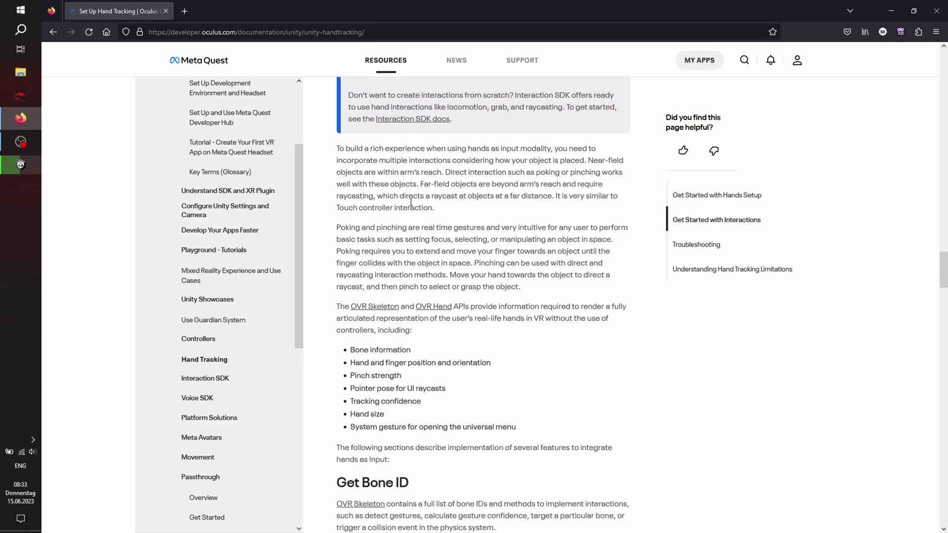
scroll(411, 201, "down", 3)
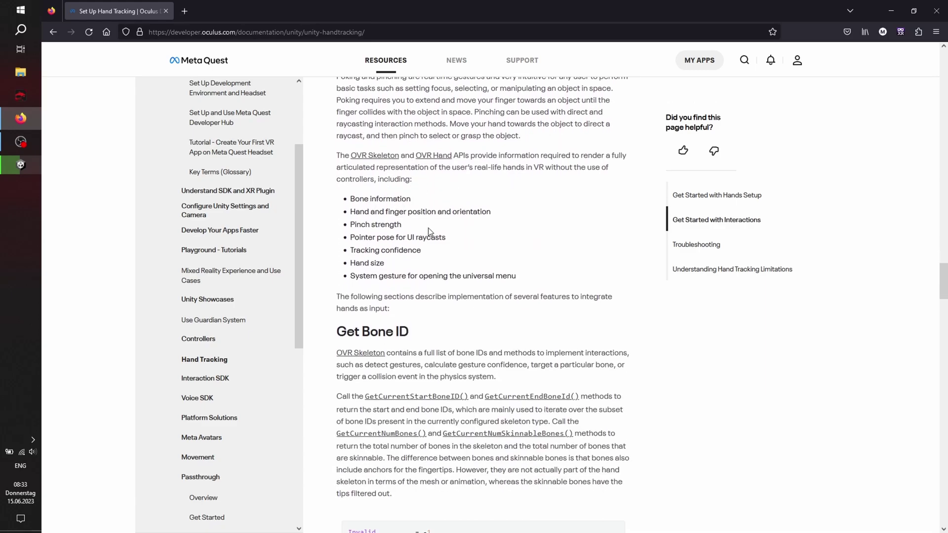
scroll(430, 232, "down", 14)
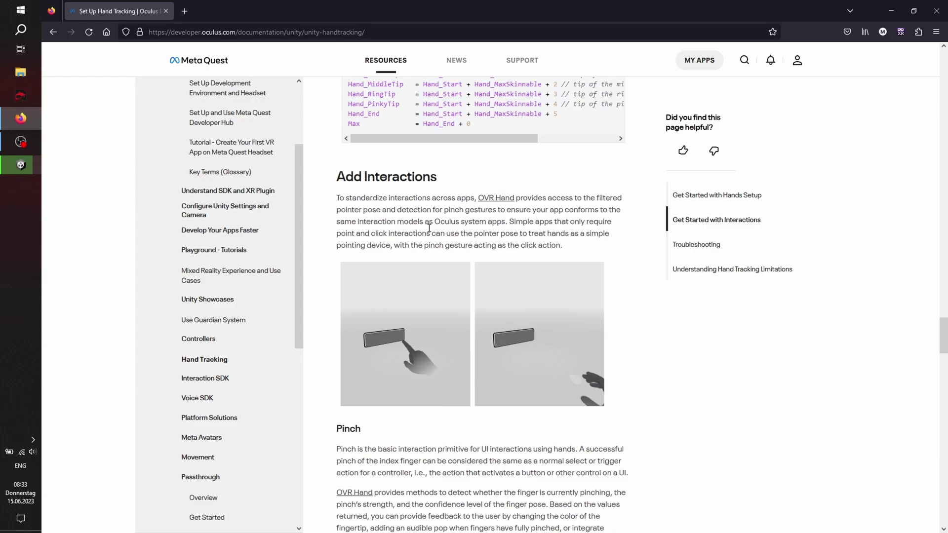
scroll(429, 228, "down", 12)
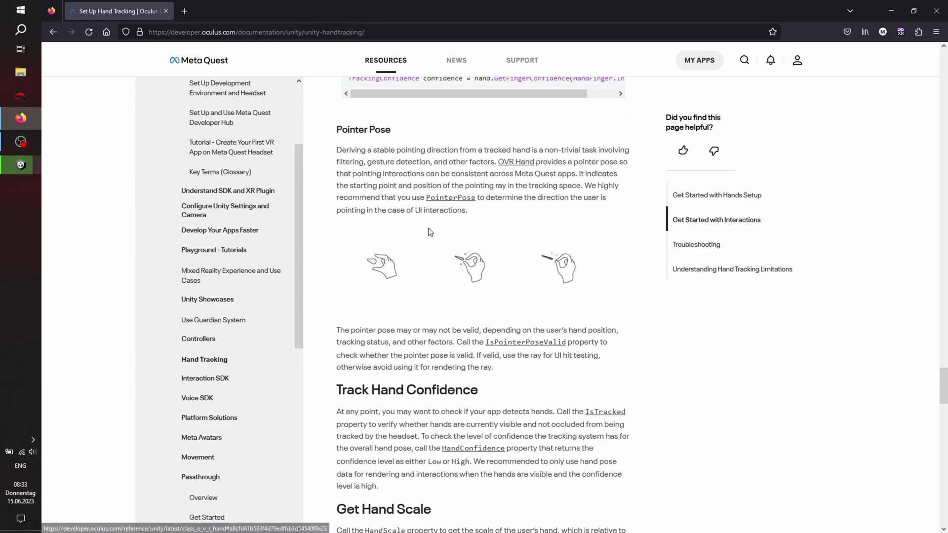
scroll(429, 229, "down", 9)
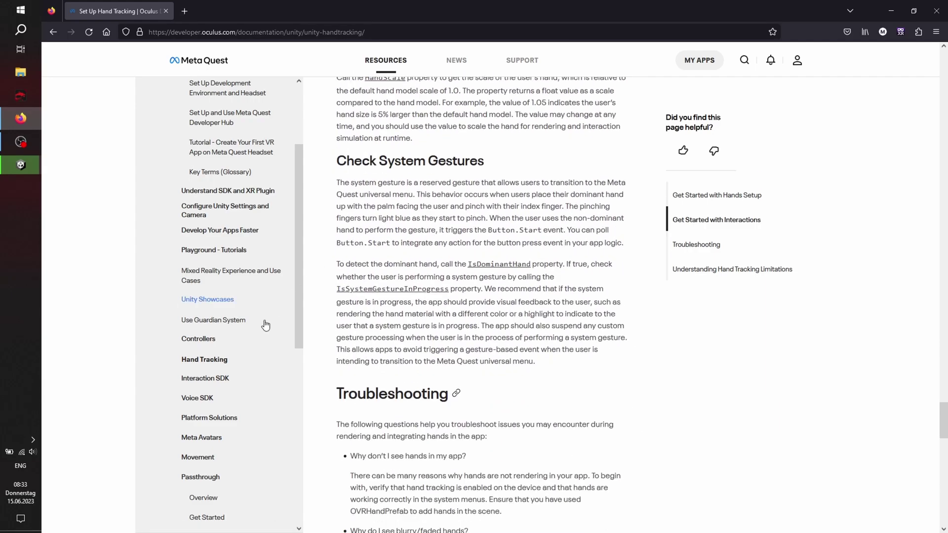
- Open the Getting Started page of the Interaction SDK documentation
left_click(247, 378)
scroll(274, 324, "down", 3)
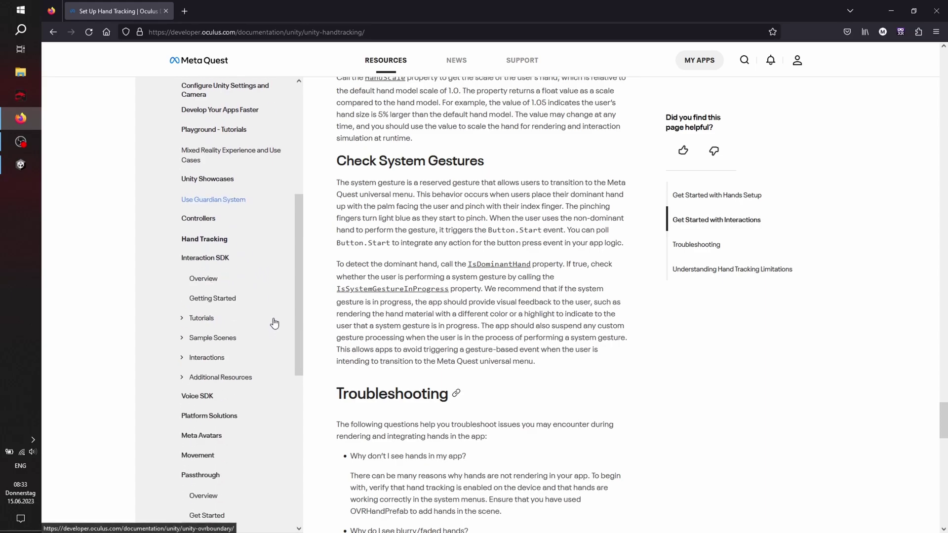
left_click(213, 299)
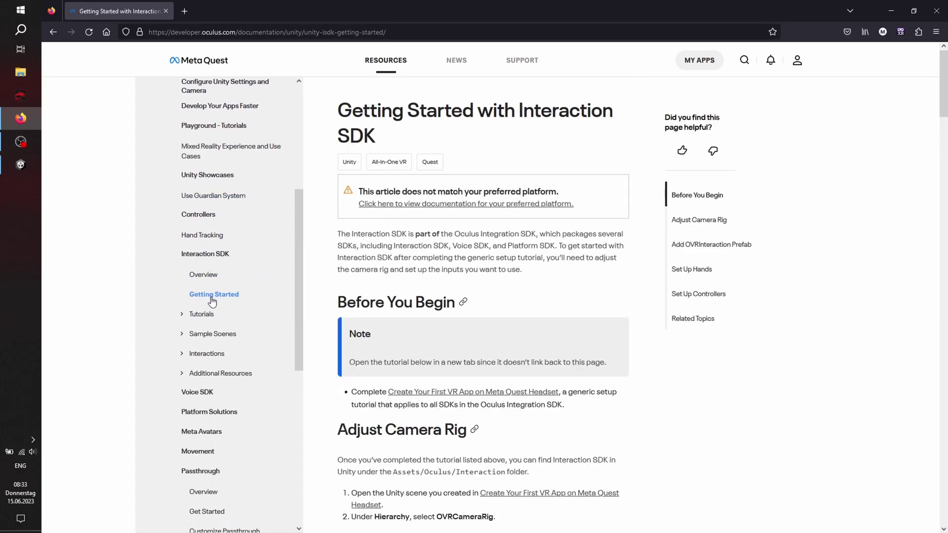
- Switch to the QuestAndURP project in Unity and install XR Plugin Management from the Project Settings
left_click(21, 165)
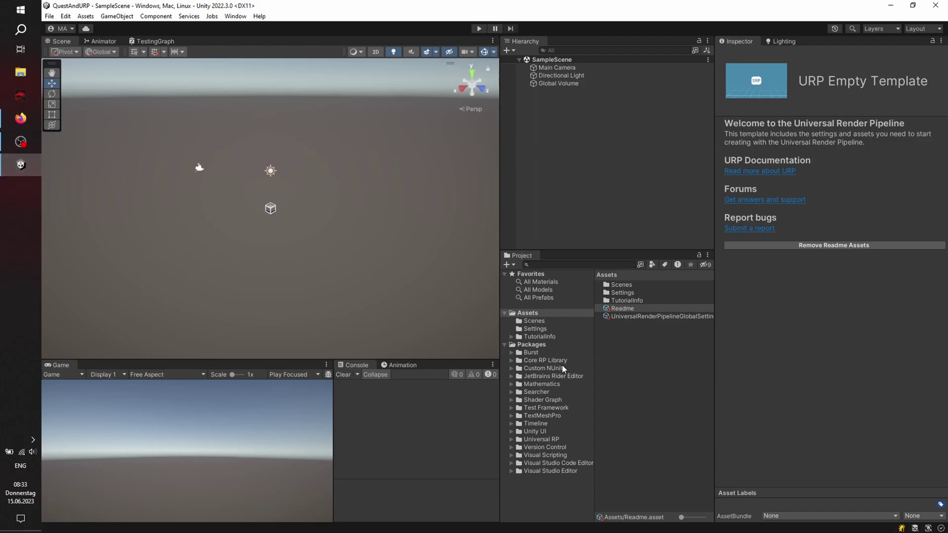
left_click(50, 16)
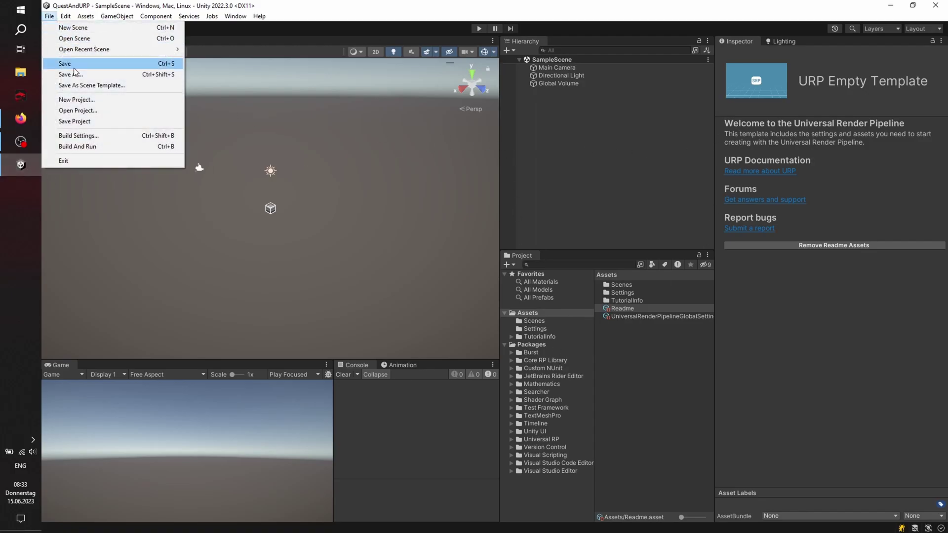
mouse_move(65, 15)
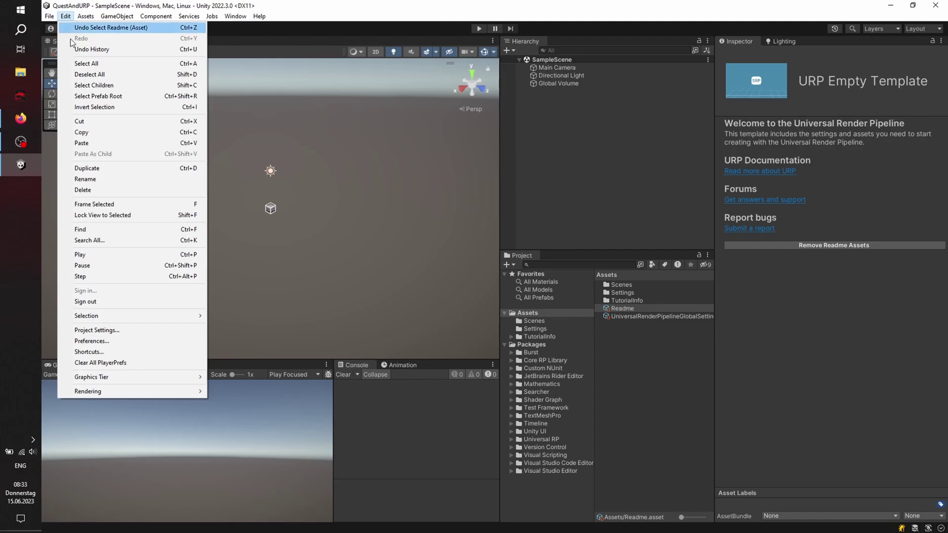
left_click(124, 331)
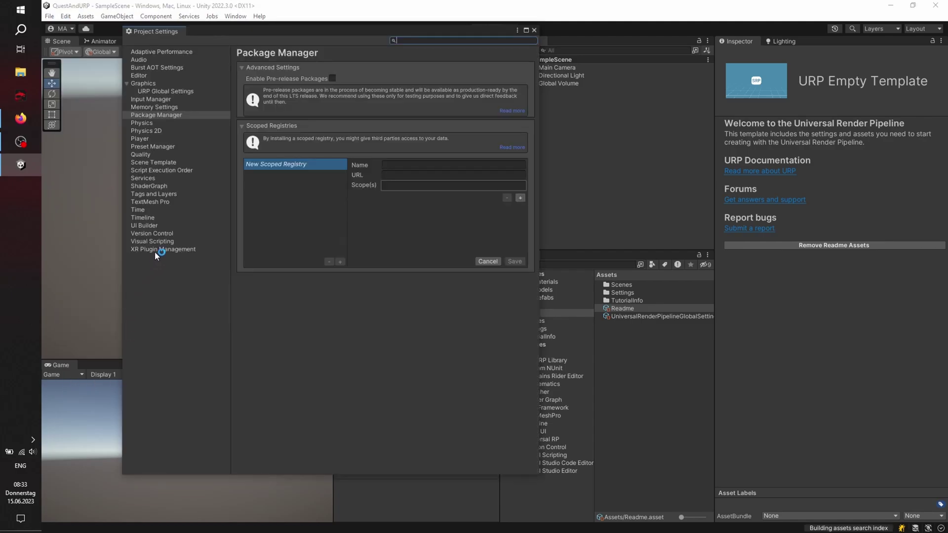
left_click(150, 140)
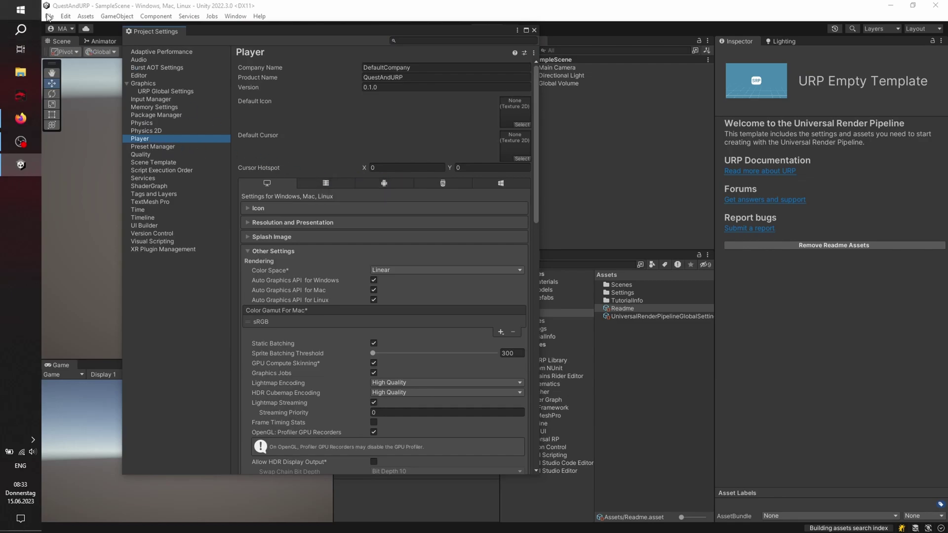
left_click(164, 249)
left_click(345, 86)
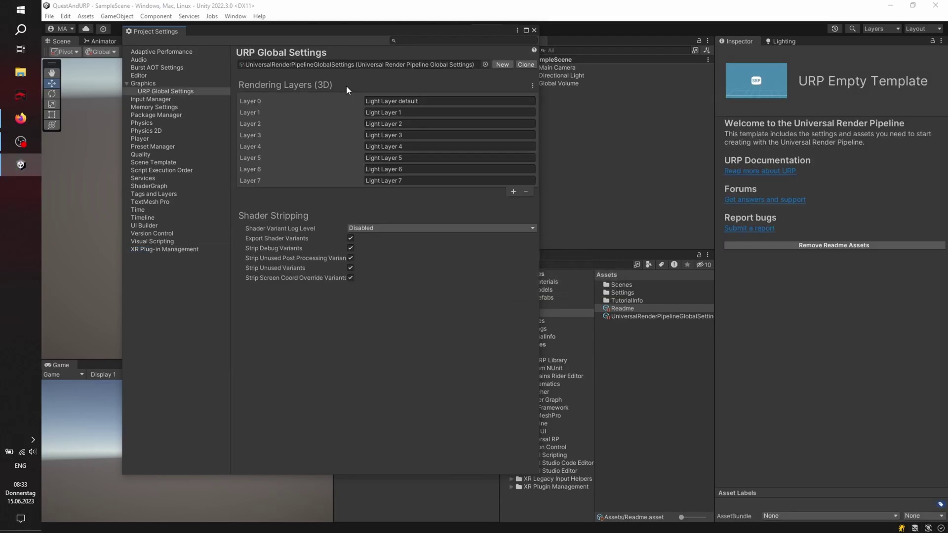
- Enable the Oculus plug-in provider for both desktop and Android in XR Plug-in Management, and display the Oculus settings
left_click(179, 250)
left_click(245, 114)
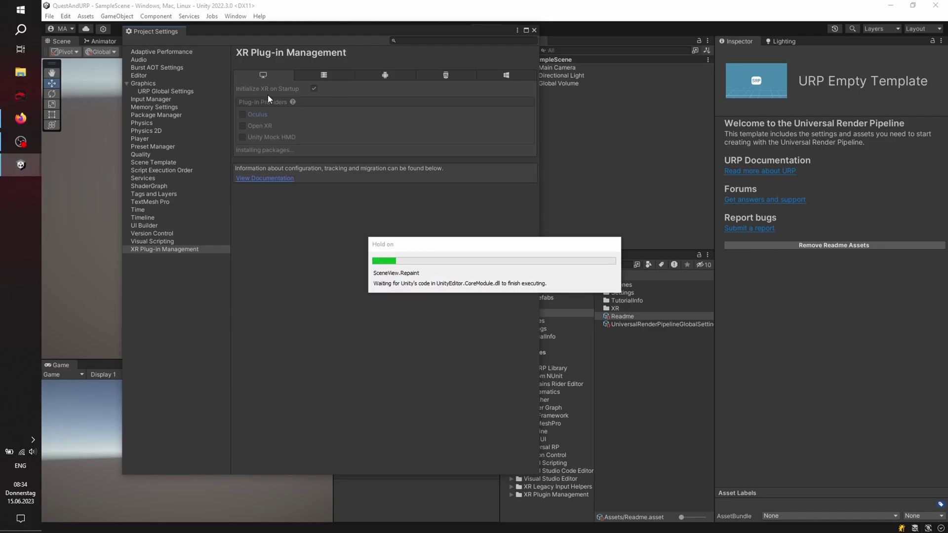
left_click(386, 74)
left_click(242, 126)
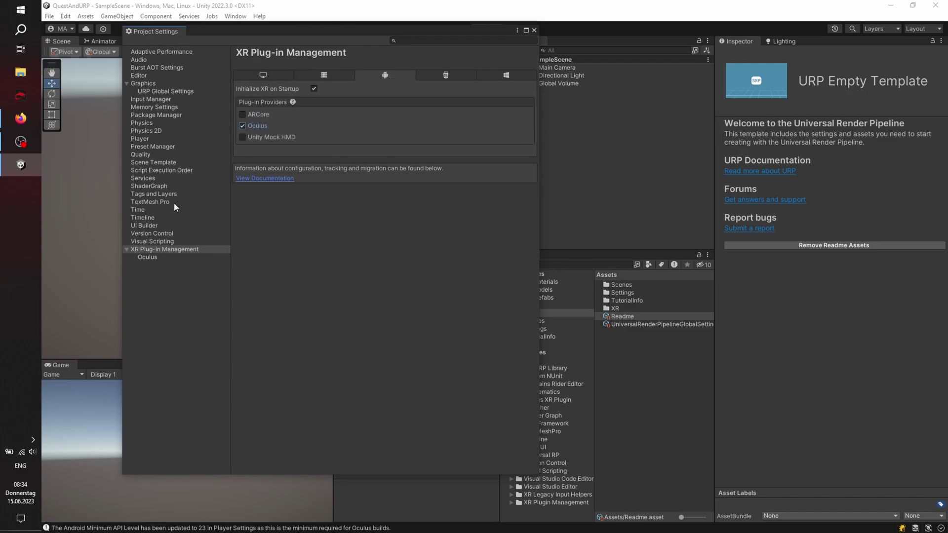
left_click(148, 258)
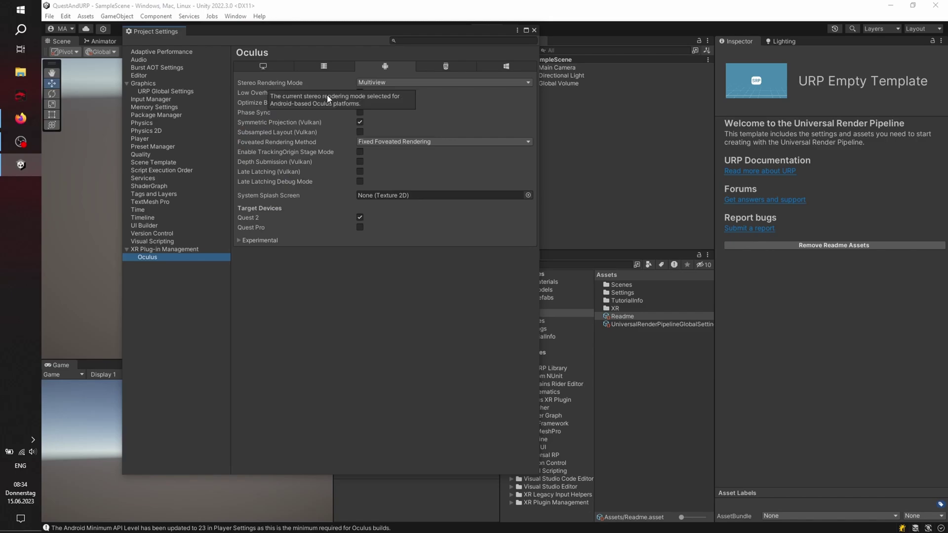
- Switch the project's build platform to Android and close the build and project settings
left_click(49, 16)
left_click(85, 134)
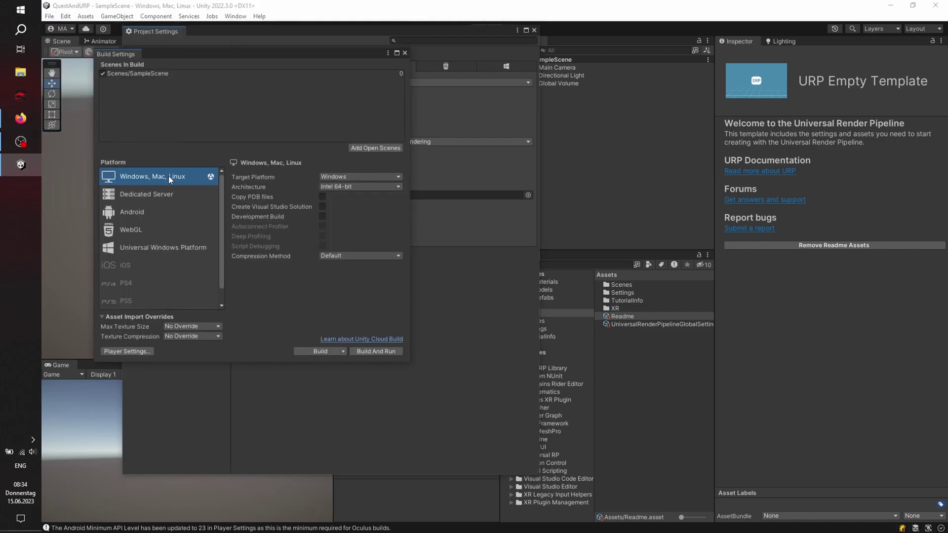
left_click(160, 214)
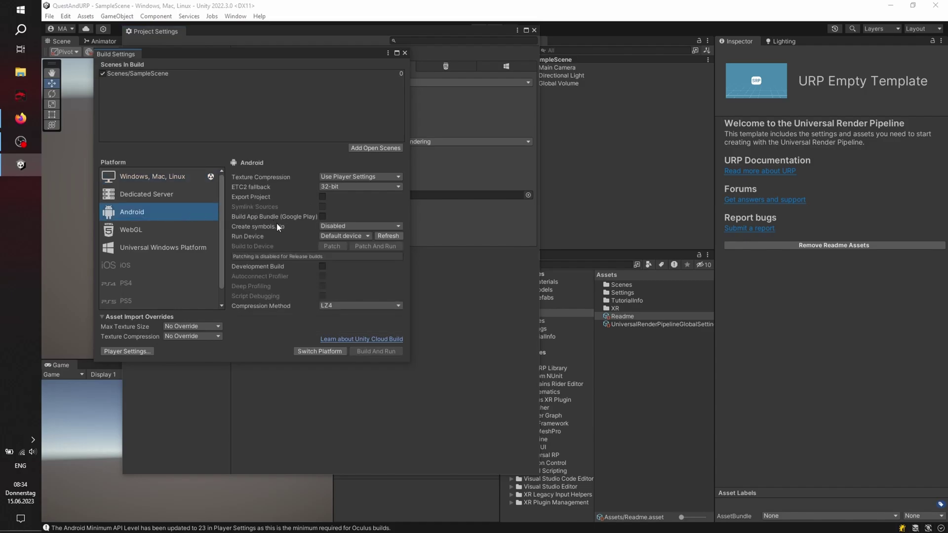
left_click(319, 352)
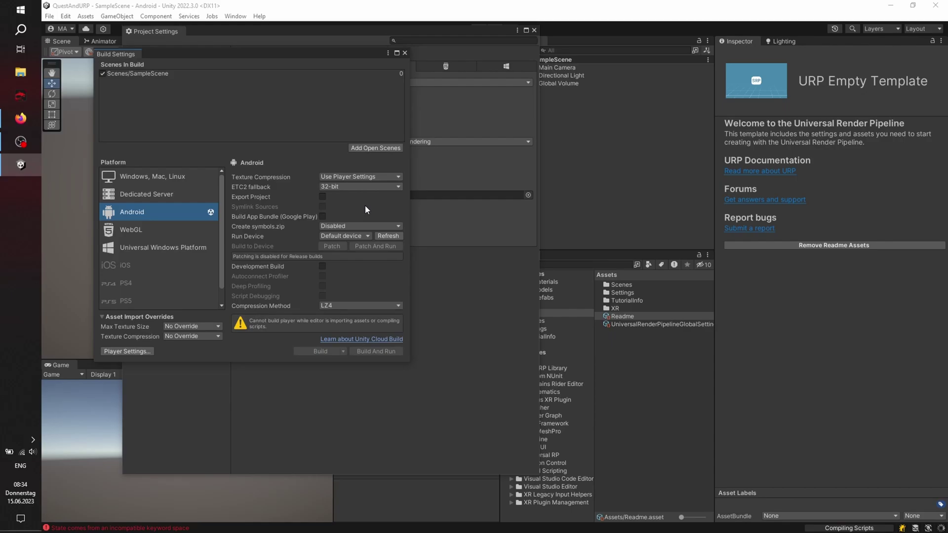
left_click(404, 53)
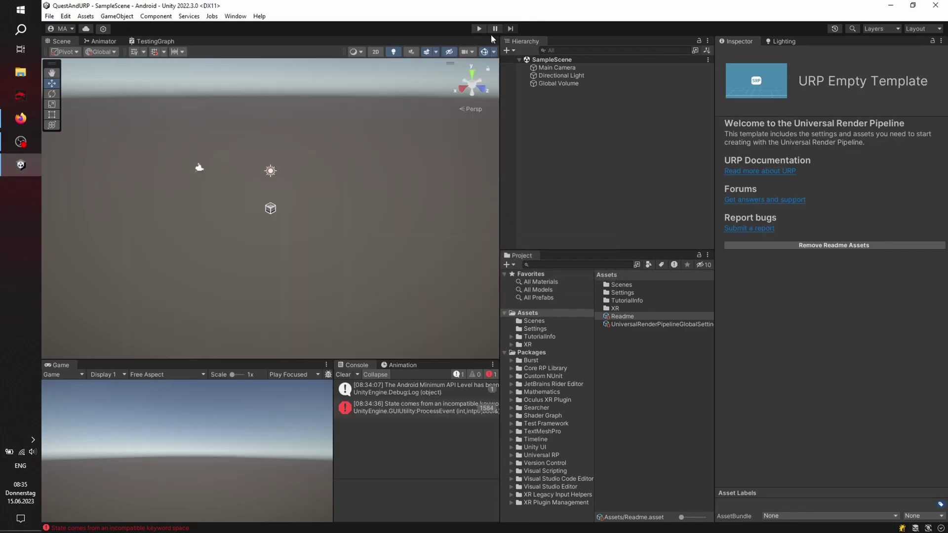
- Open the Package Manager and list all packages in My Assets
left_click(236, 16)
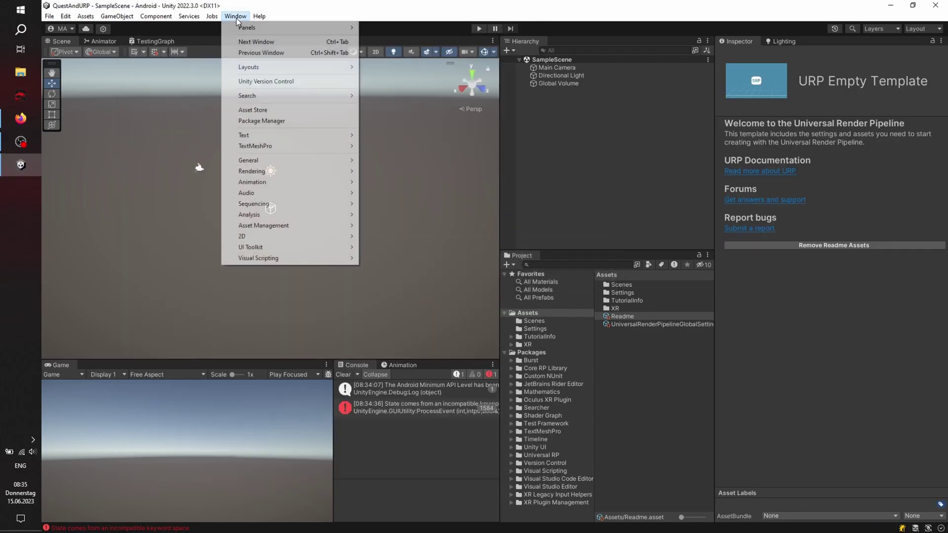
left_click(304, 119)
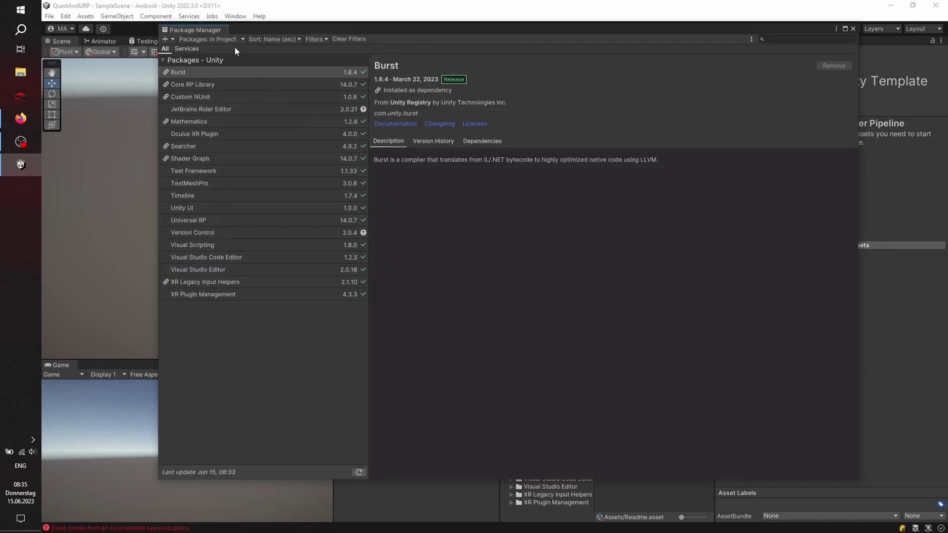
left_click(233, 39)
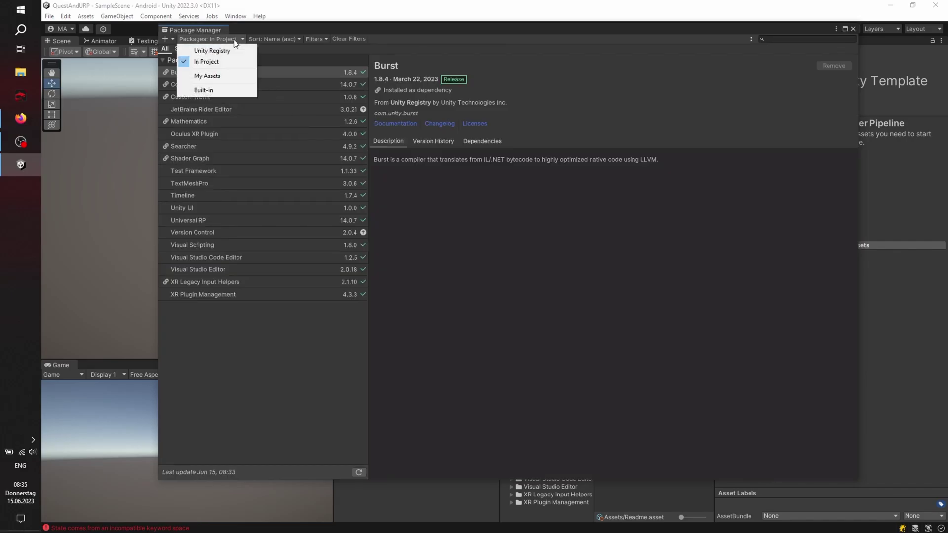
left_click(208, 75)
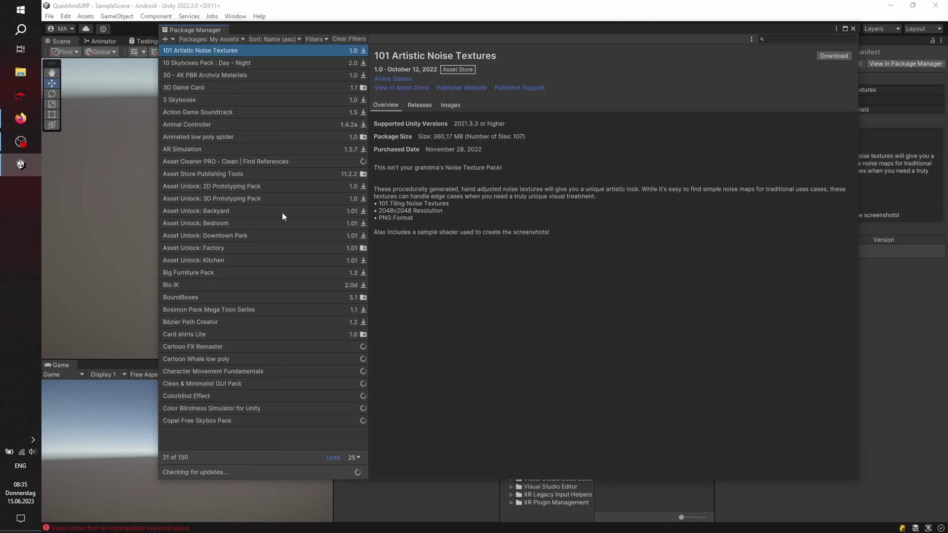
left_click(353, 458)
left_click(363, 493)
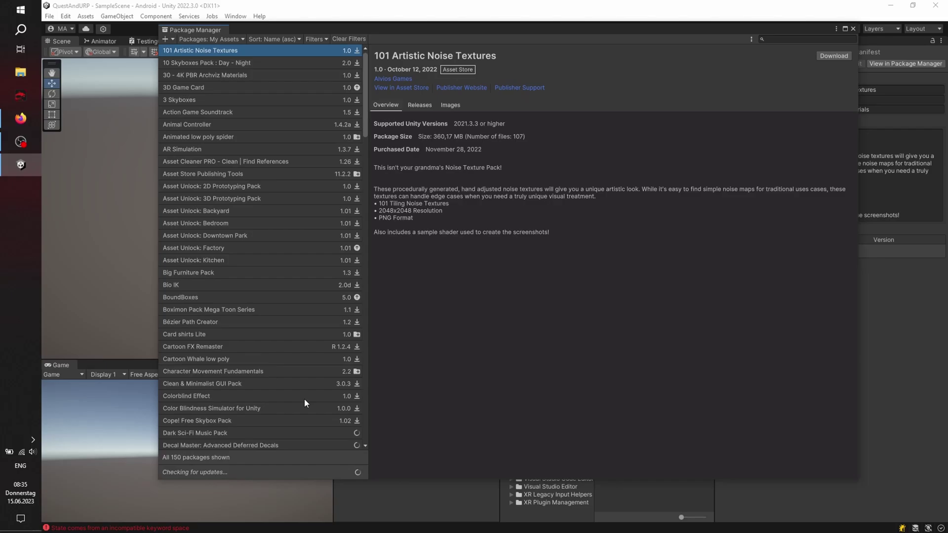
- Find the Oculus Integration package among the owned assets and select it
scroll(259, 221, "down", 5)
scroll(260, 221, "down", 12)
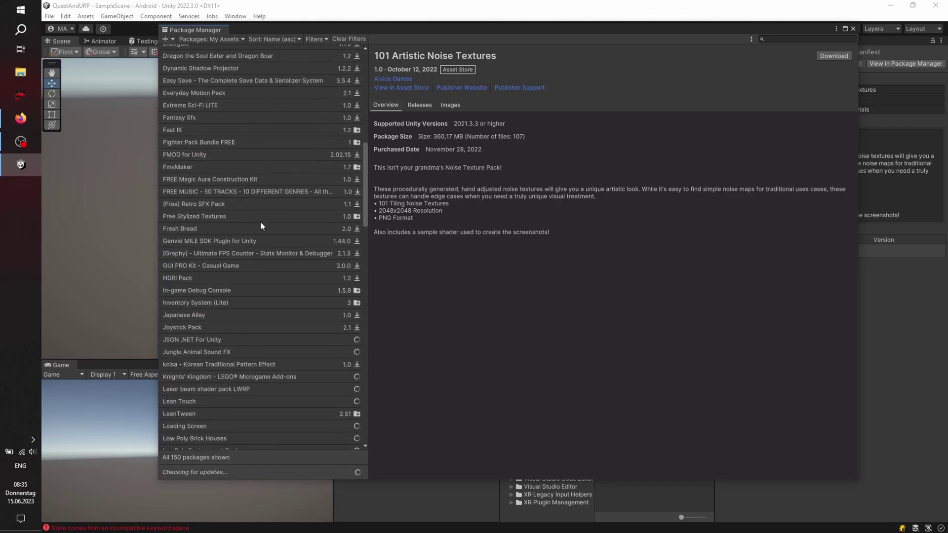
scroll(260, 222, "down", 10)
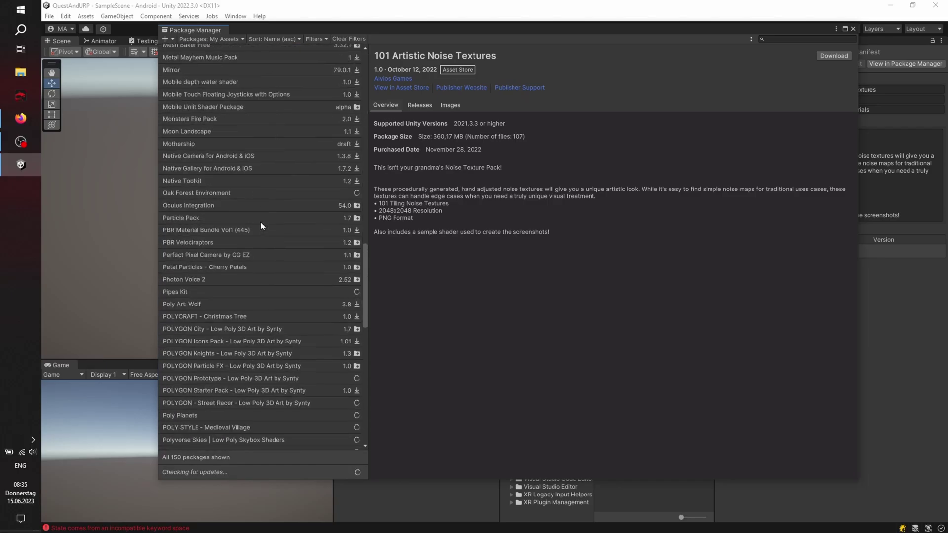
scroll(260, 222, "up", 5)
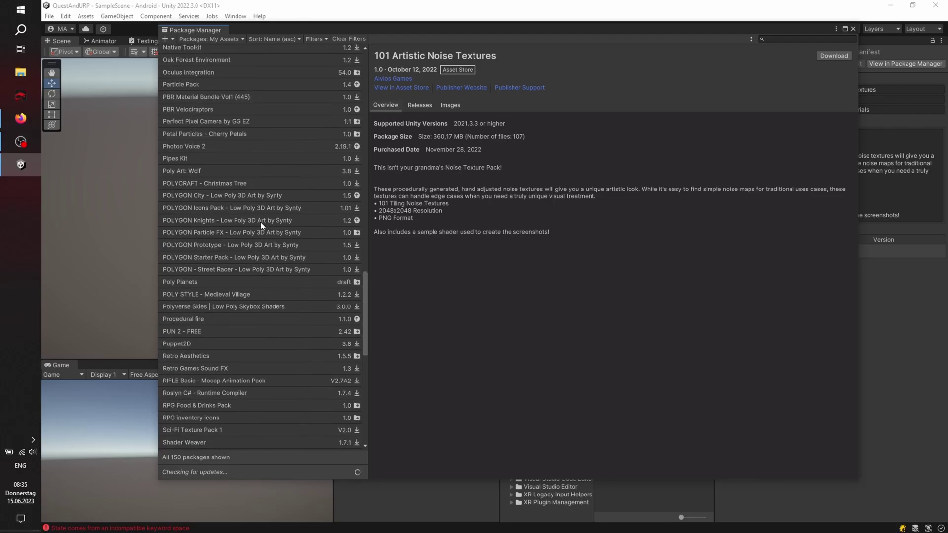
left_click(228, 179)
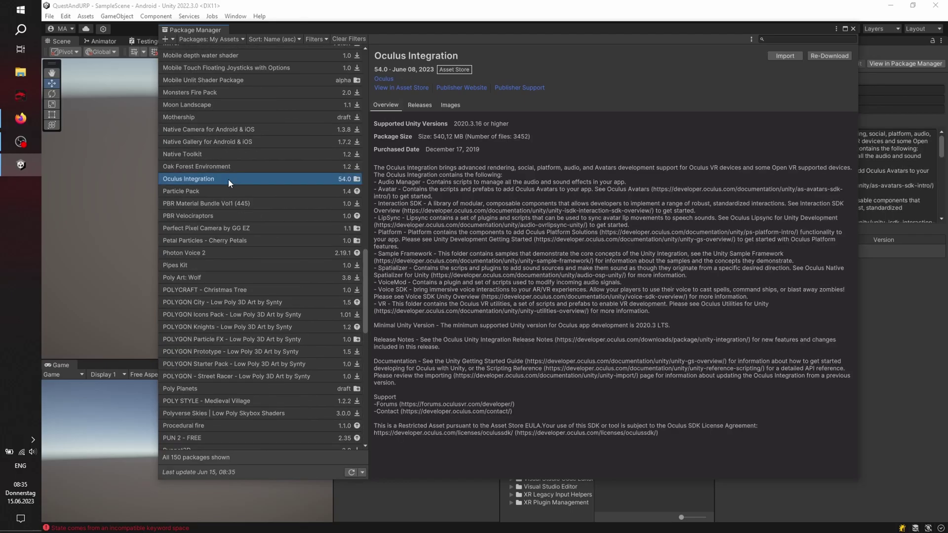
- View Oculus Integration's Asset Store page and return to its entry in Unity
left_click(411, 87)
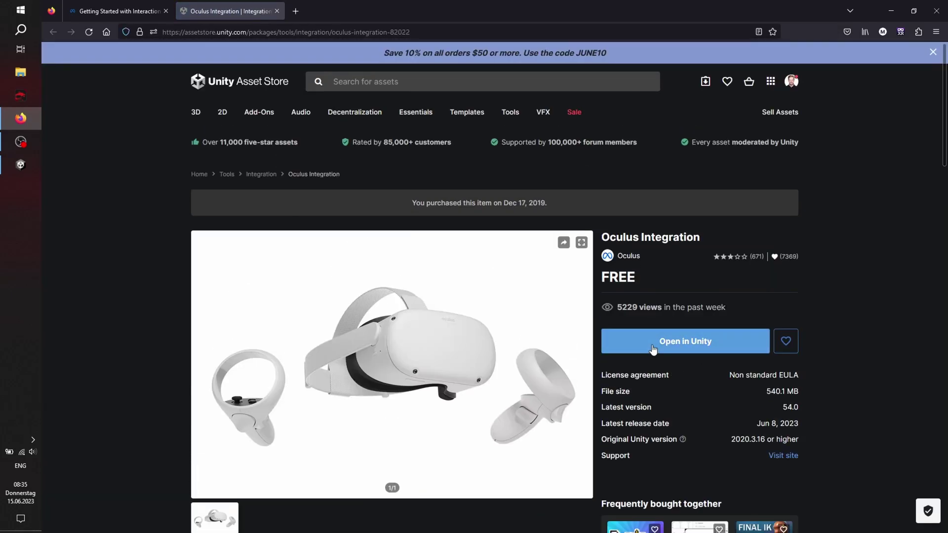
left_click(680, 348)
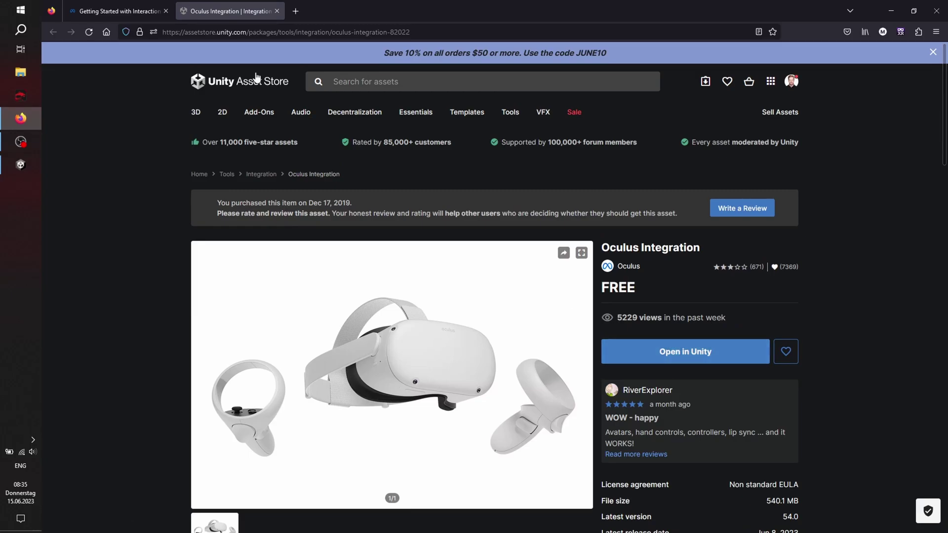
left_click(16, 165)
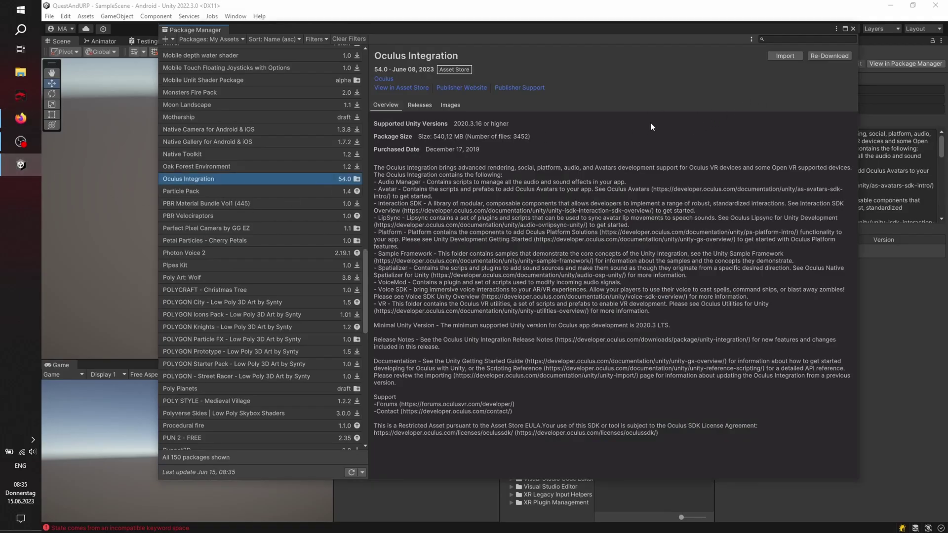
- Import the full Oculus Integration package and allow script API updates for these and other files that might be found later
left_click(782, 55)
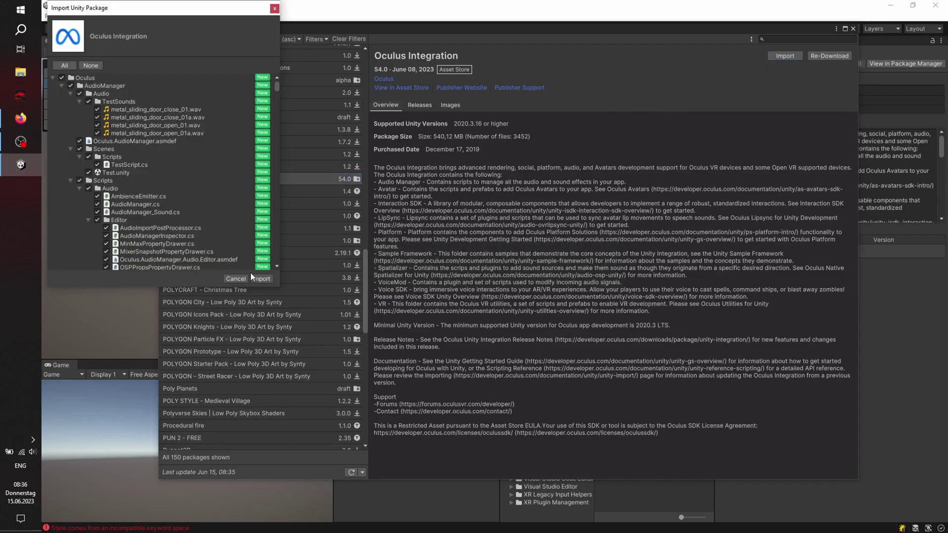
left_click(258, 279)
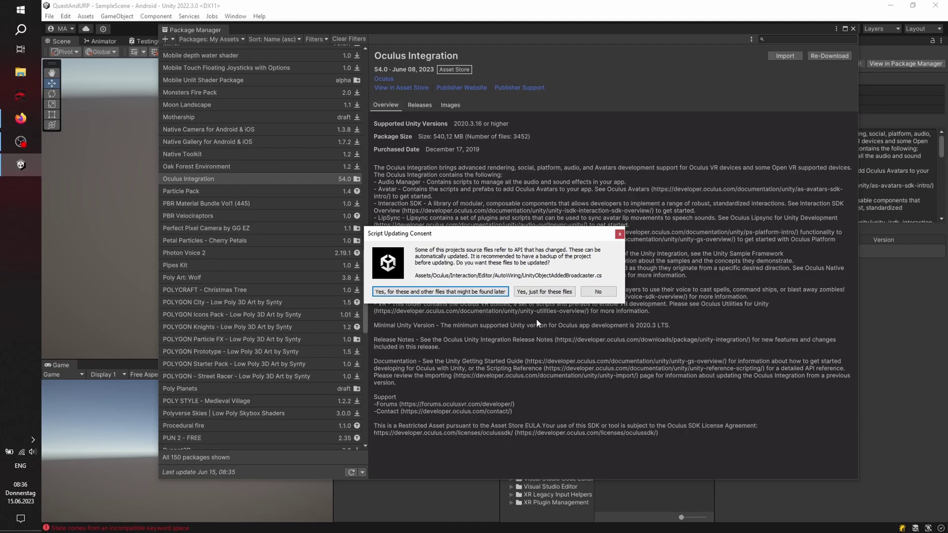
left_click(468, 294)
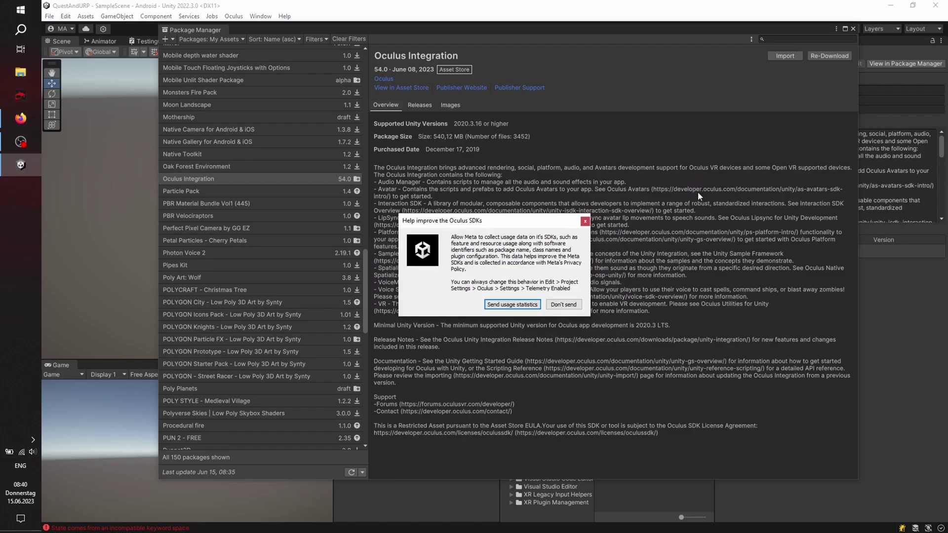
- Decline sending Oculus SDK usage statistics and run the recommended Interaction SDK asset cleanup
left_click(556, 307)
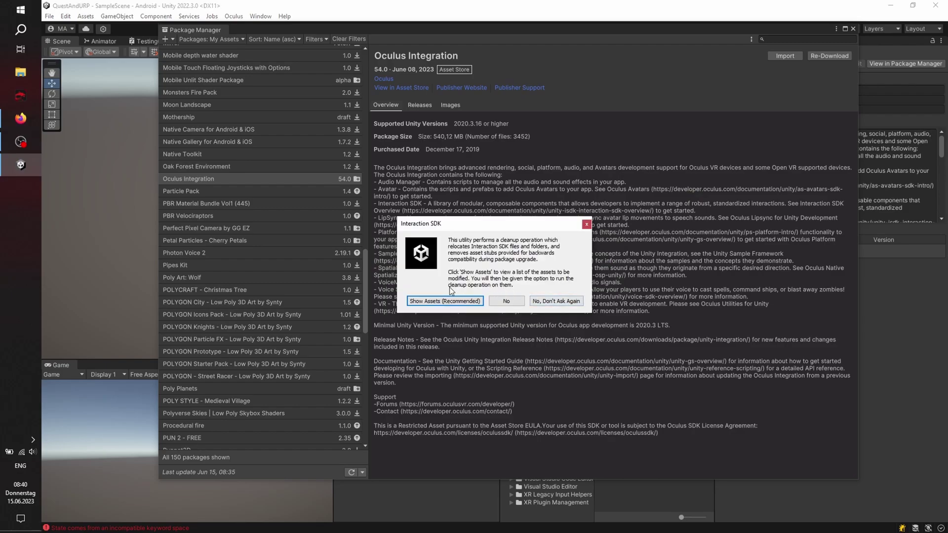
left_click(446, 305)
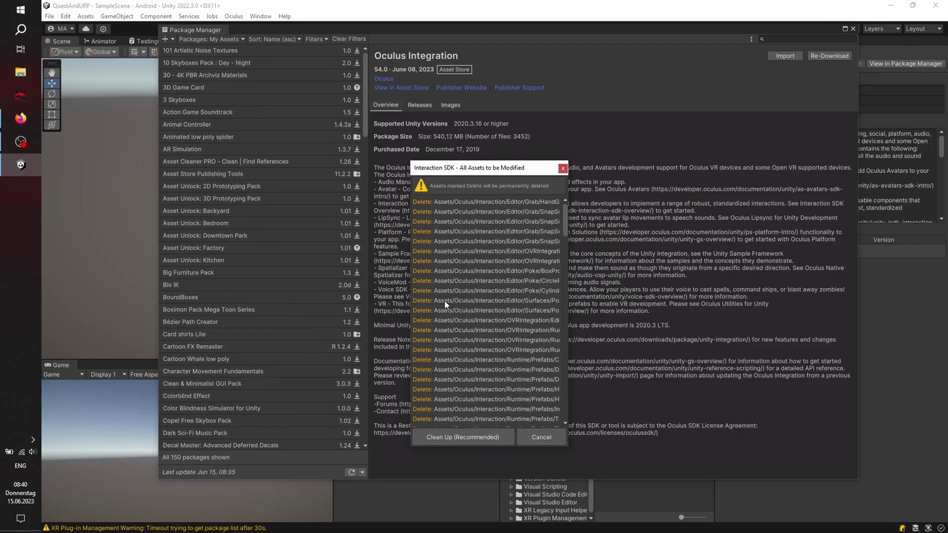
left_click(479, 437)
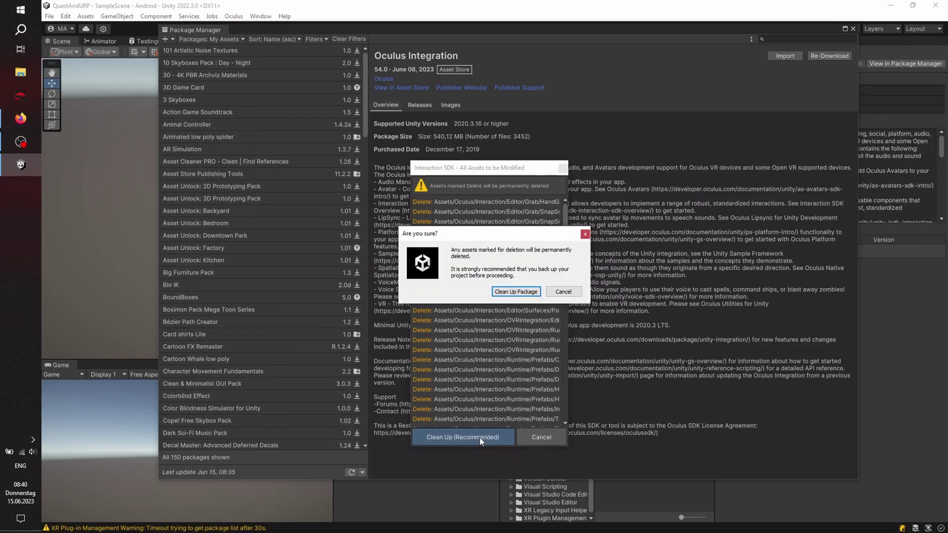
left_click(519, 291)
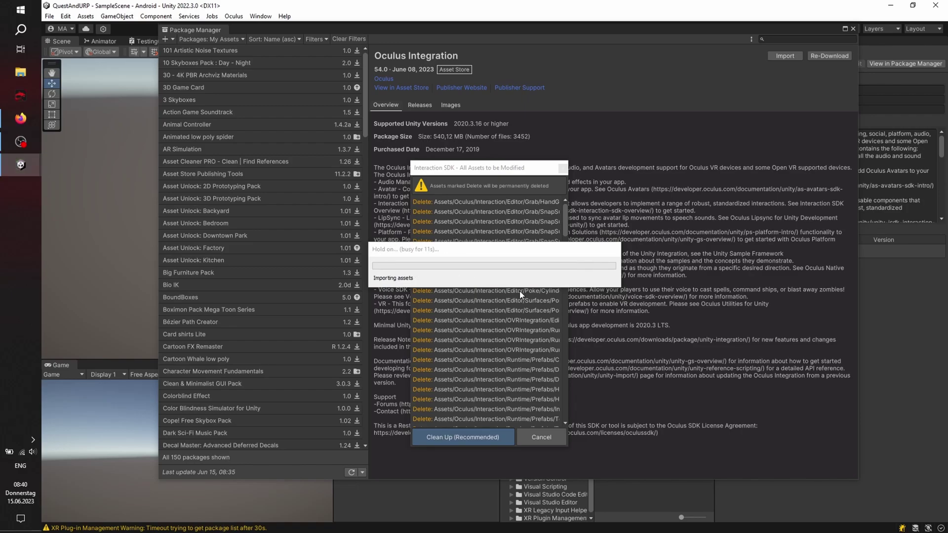
left_click(468, 292)
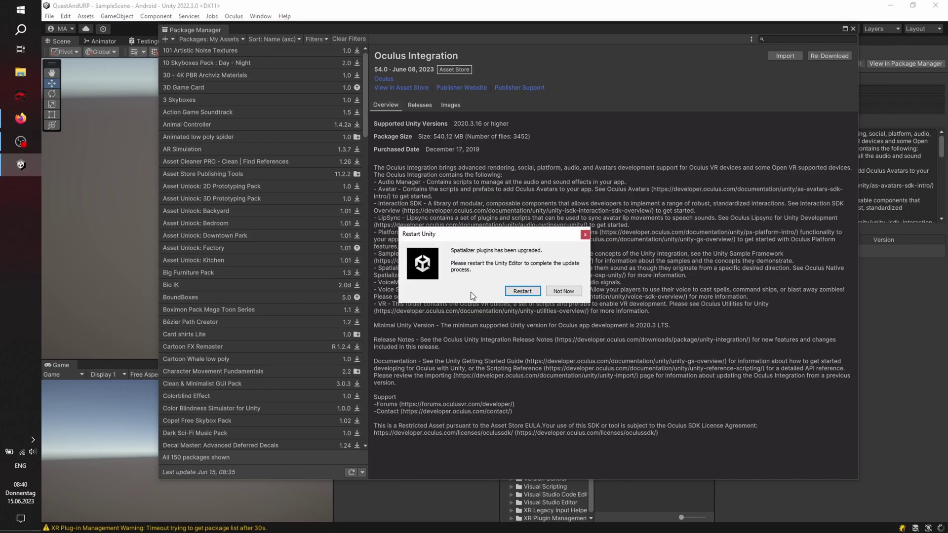
- Restart the editor to complete the spatializer and OVRPlugin updates, closing the Package Manager and the Asset Store page
left_click(523, 291)
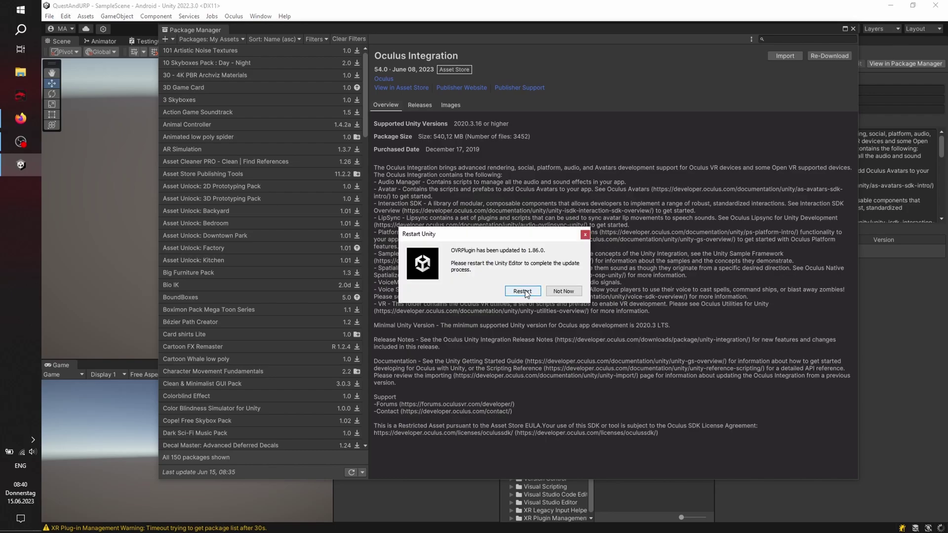
left_click(524, 291)
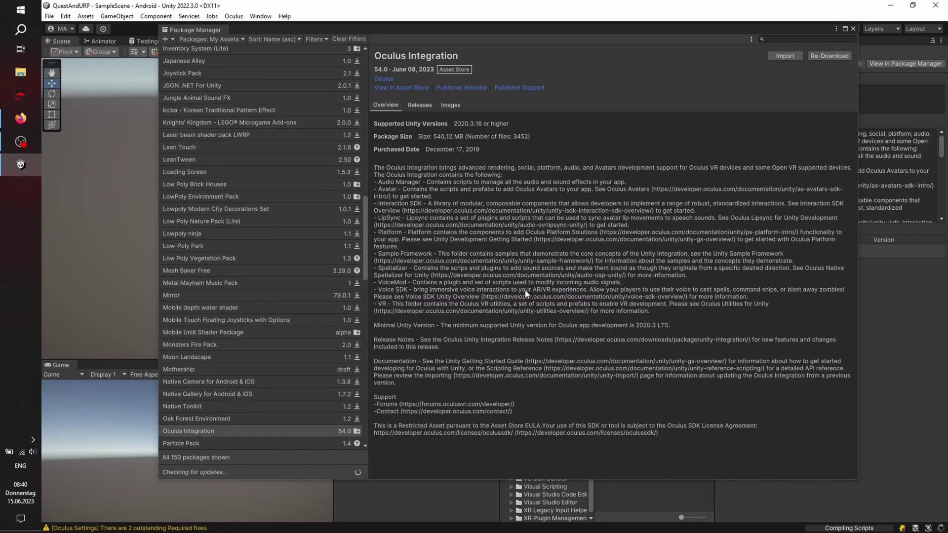
left_click(853, 29)
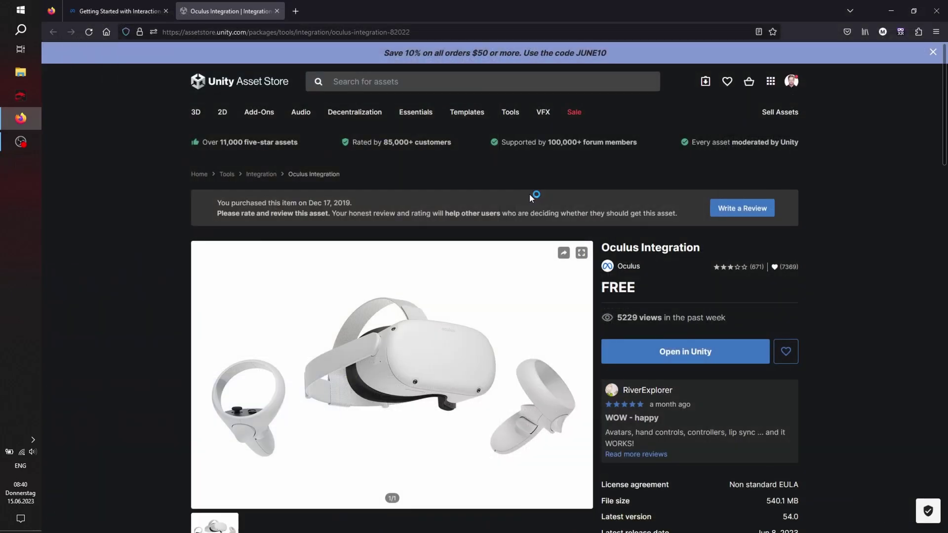
left_click(277, 11)
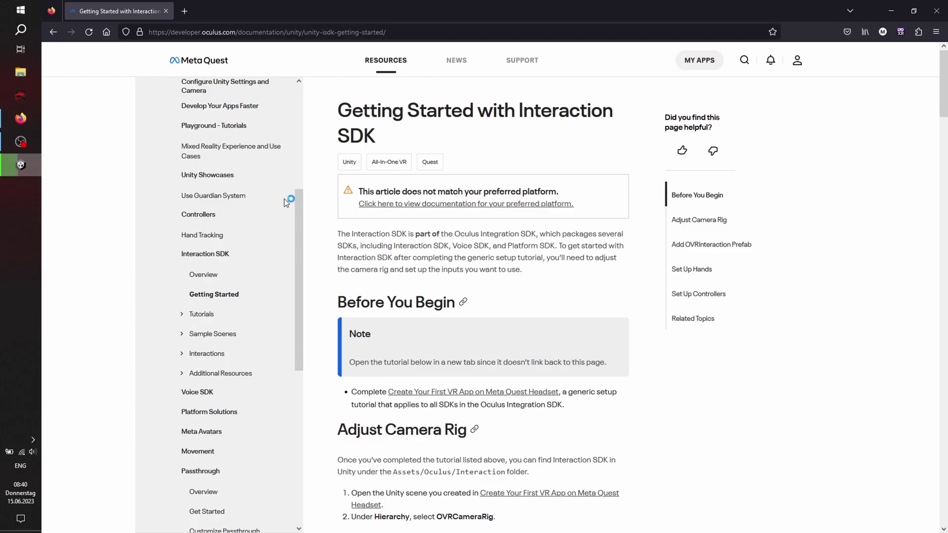
left_click(19, 168)
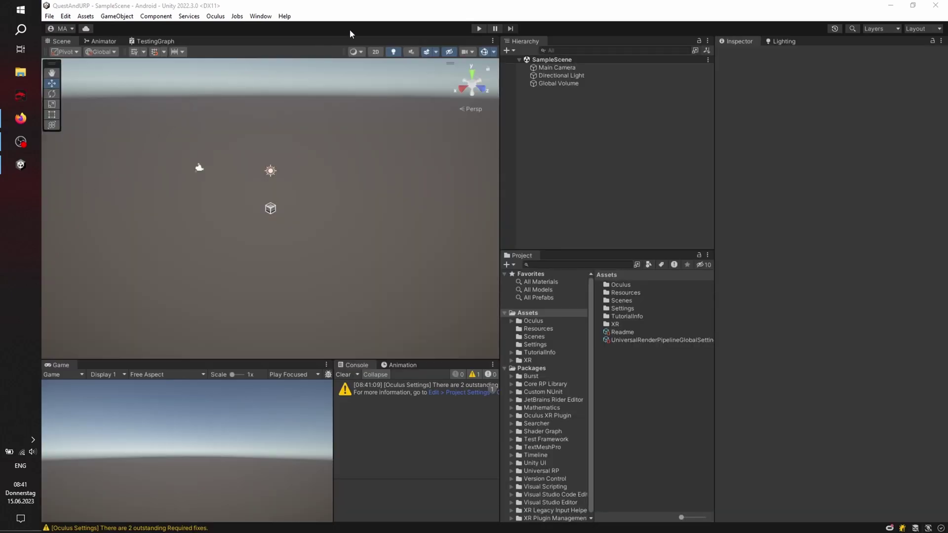
- Check in the Oculus tools that OVRPlugin is set to OpenXR
left_click(216, 17)
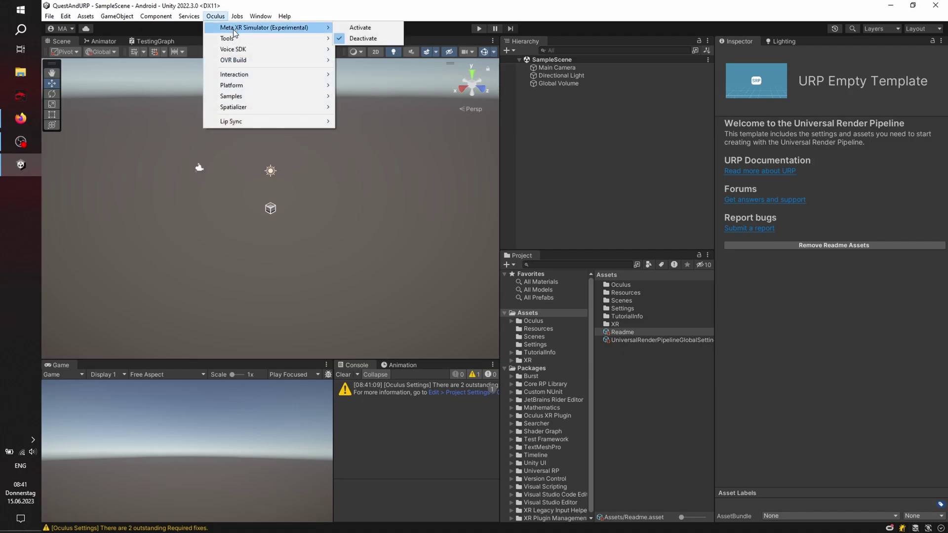
mouse_move(238, 42)
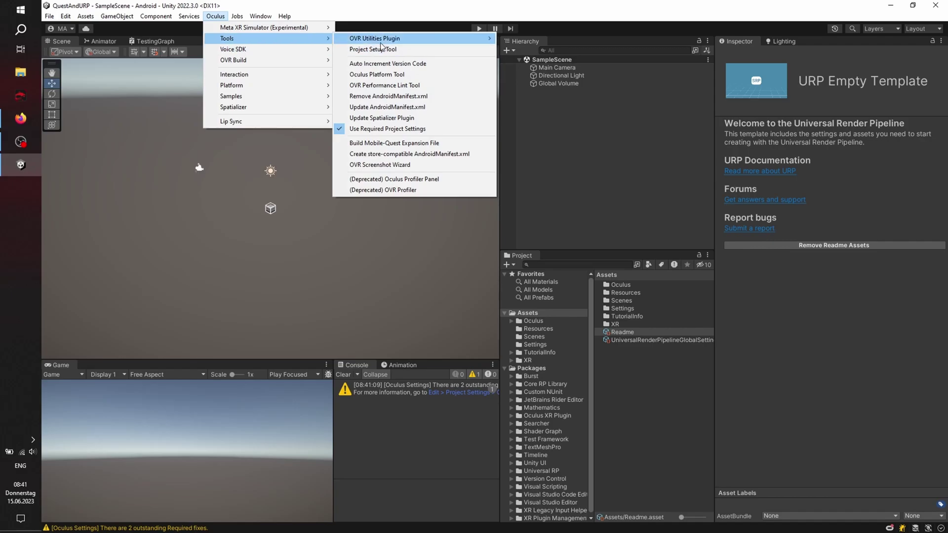
mouse_move(390, 40)
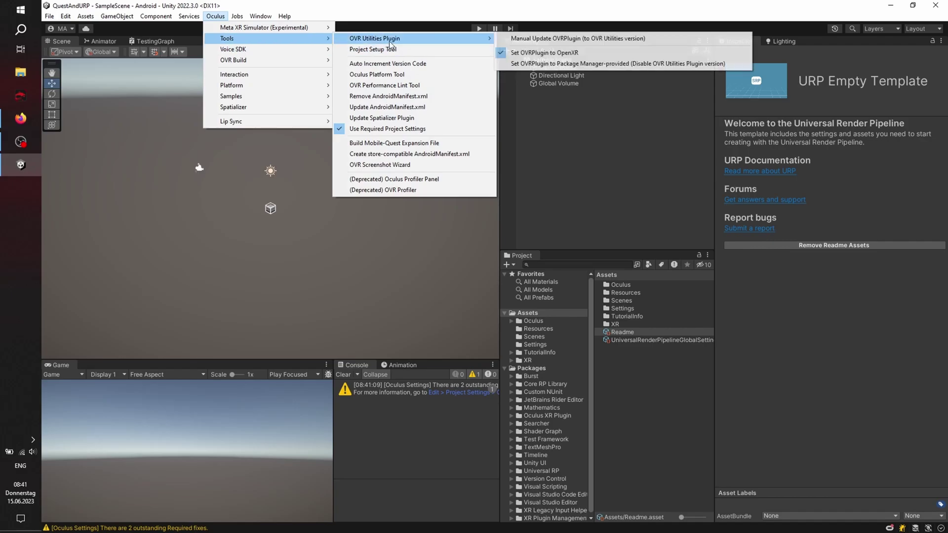
left_click(531, 54)
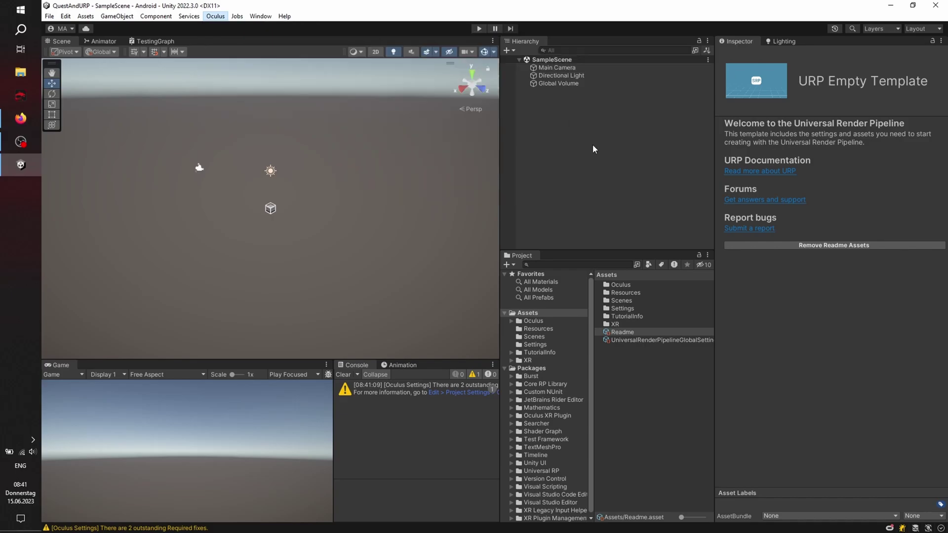
- Fix all outstanding issues and apply all recommended items for Android in the Oculus Project Setup Tool
left_click(458, 393)
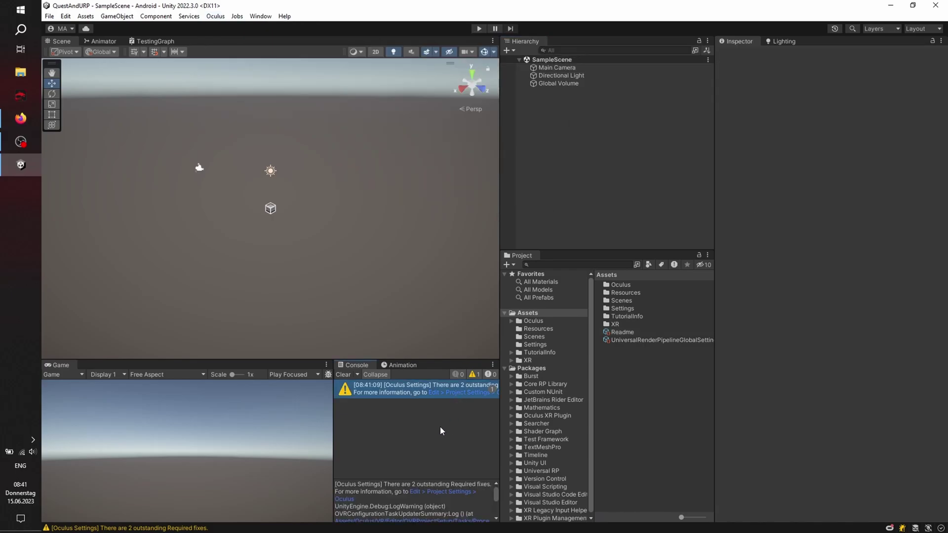
left_click(435, 493)
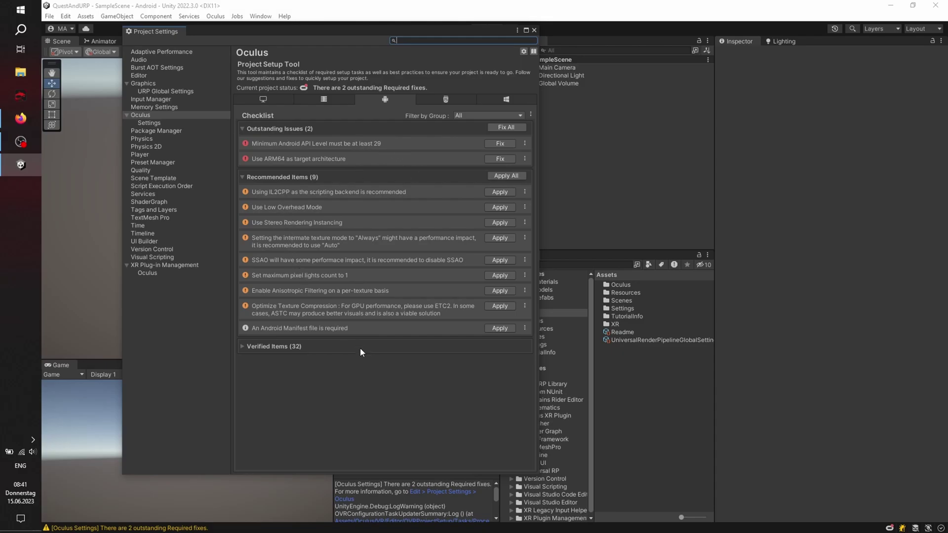
left_click(503, 130)
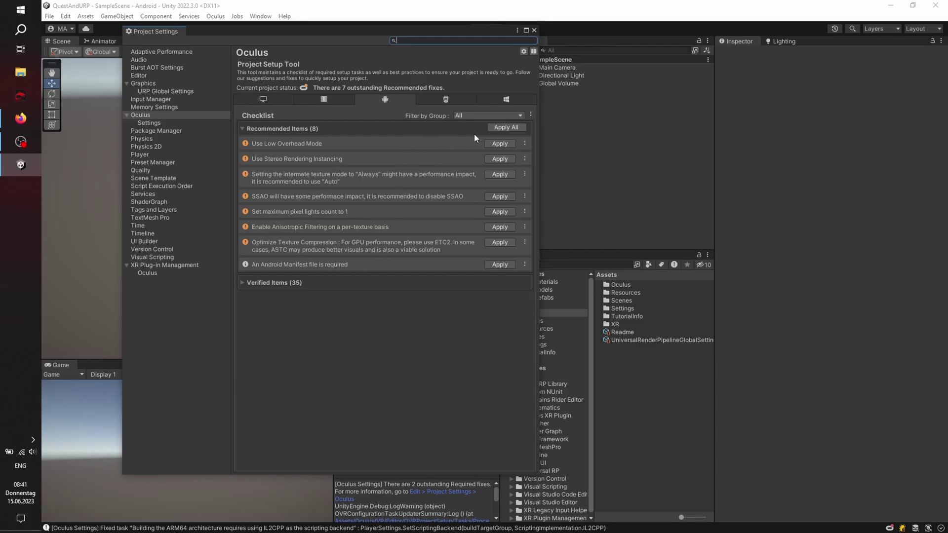
left_click(512, 130)
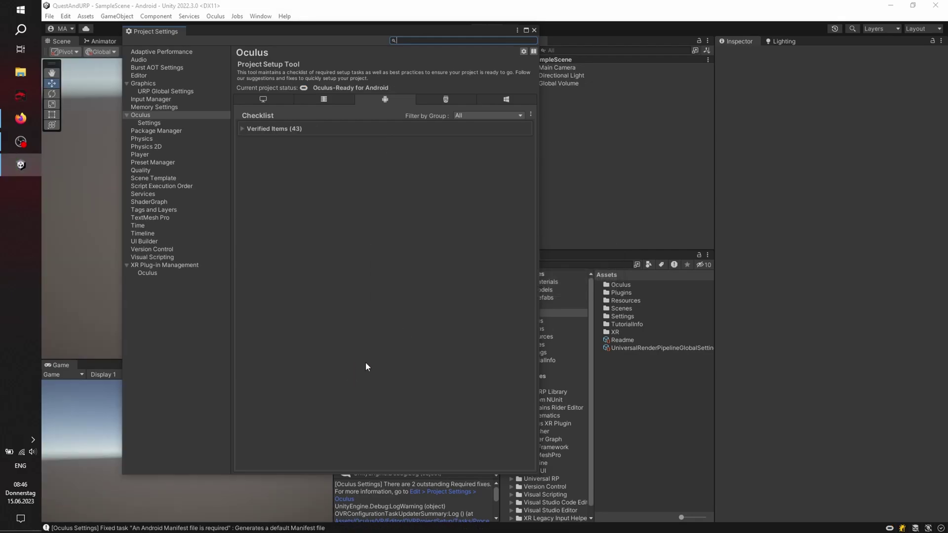
left_click(157, 277)
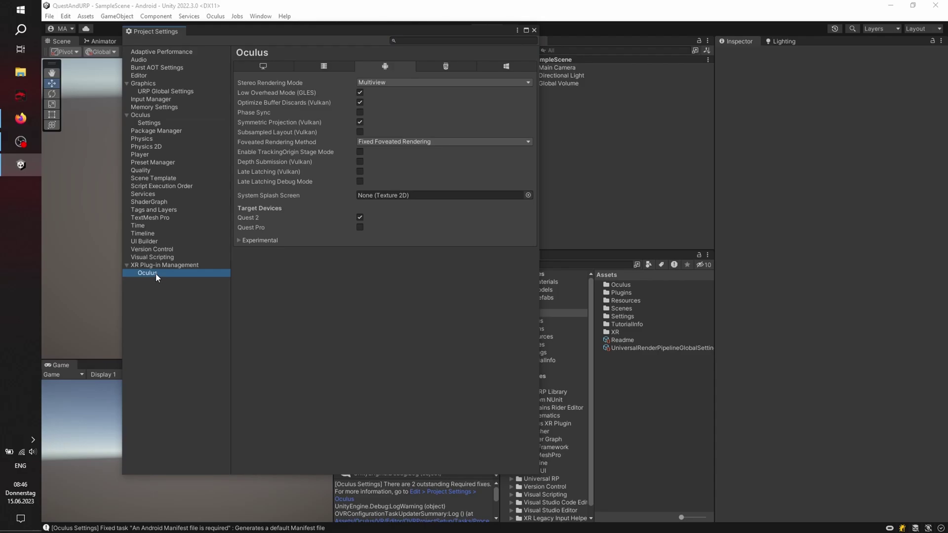
left_click(534, 30)
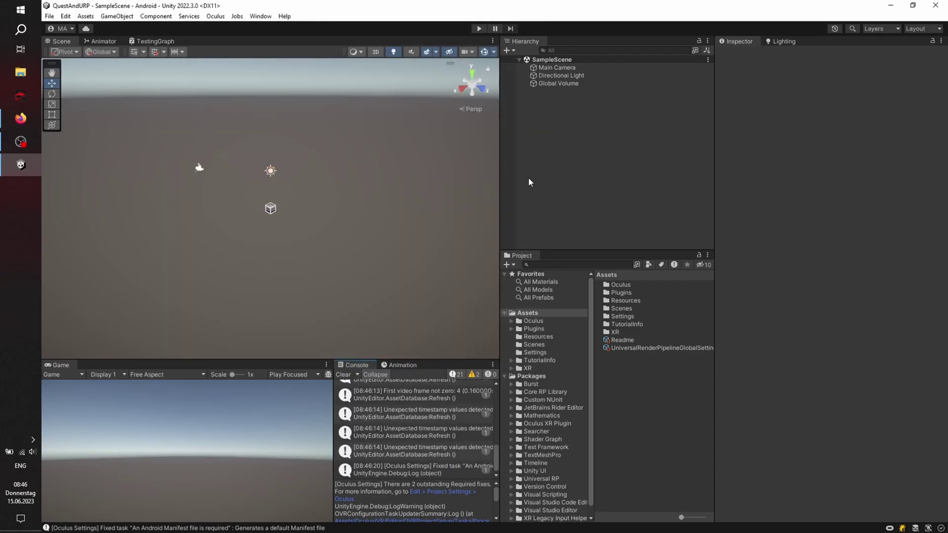
- Delete the Main Camera from SampleScene and clear the console messages
left_click(567, 69)
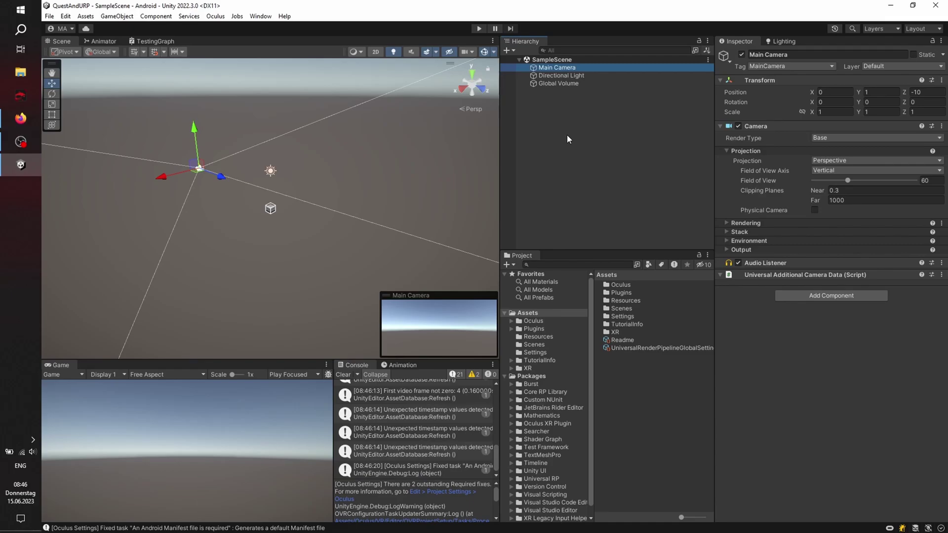
key("Delete")
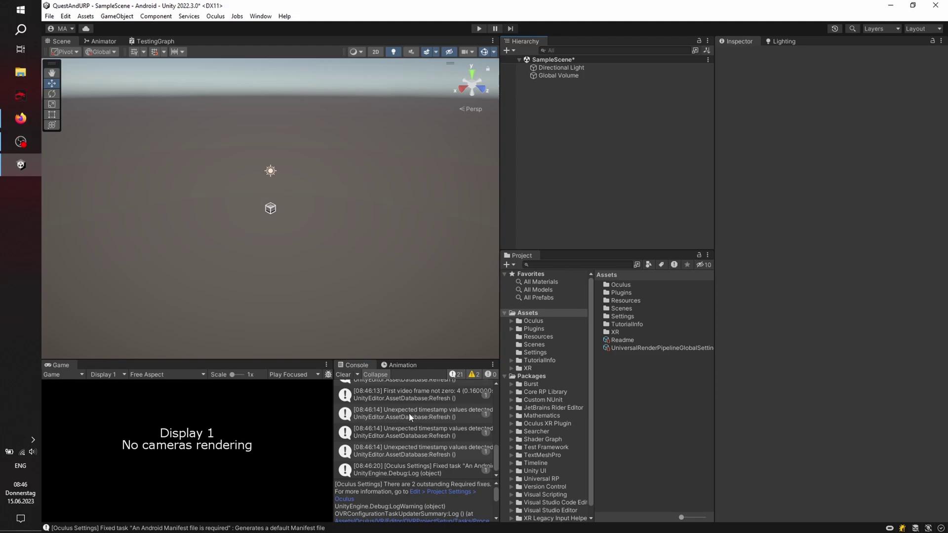
left_click(342, 374)
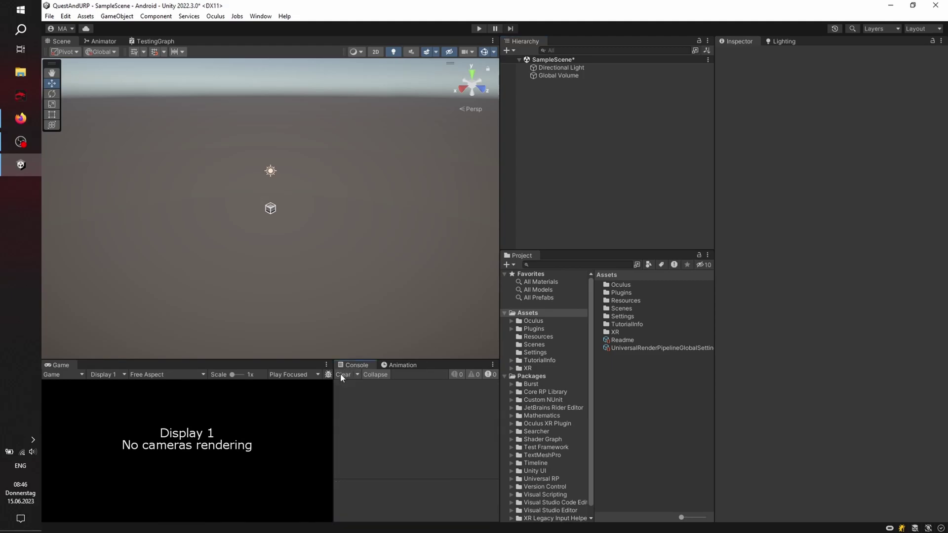
- Add the OVRCameraRig prefab from Oculus/VR/Prefabs to the scene and set its tracking origin type to Floor Level
left_click(512, 321)
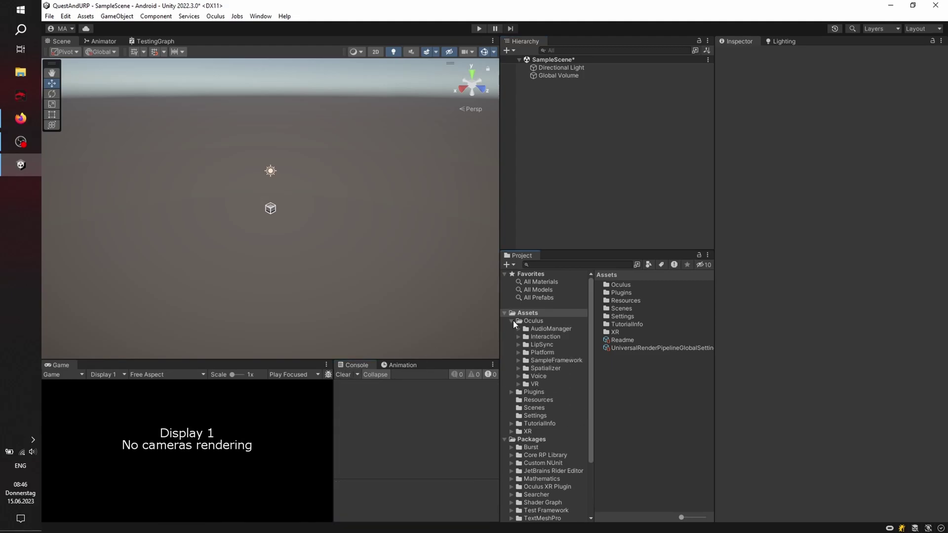
left_click(519, 383)
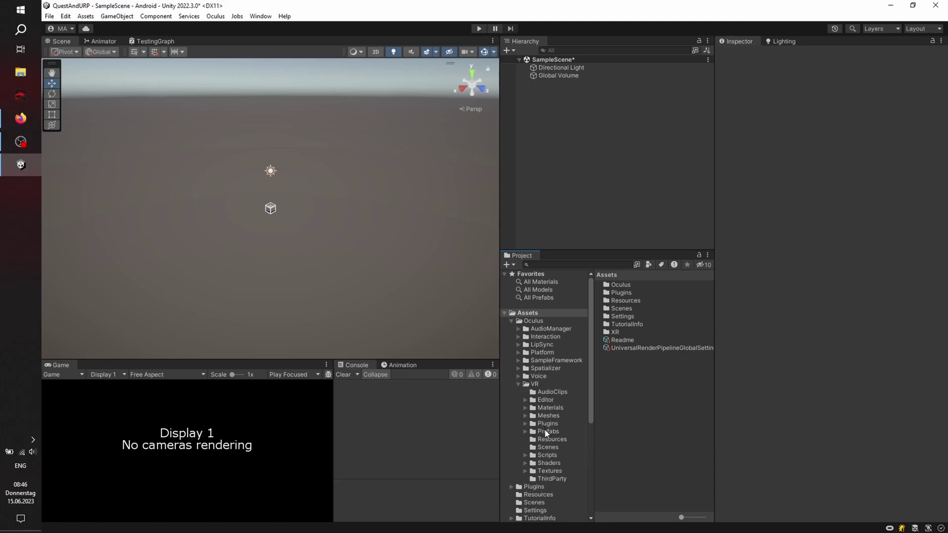
left_click(544, 431)
left_click(630, 300)
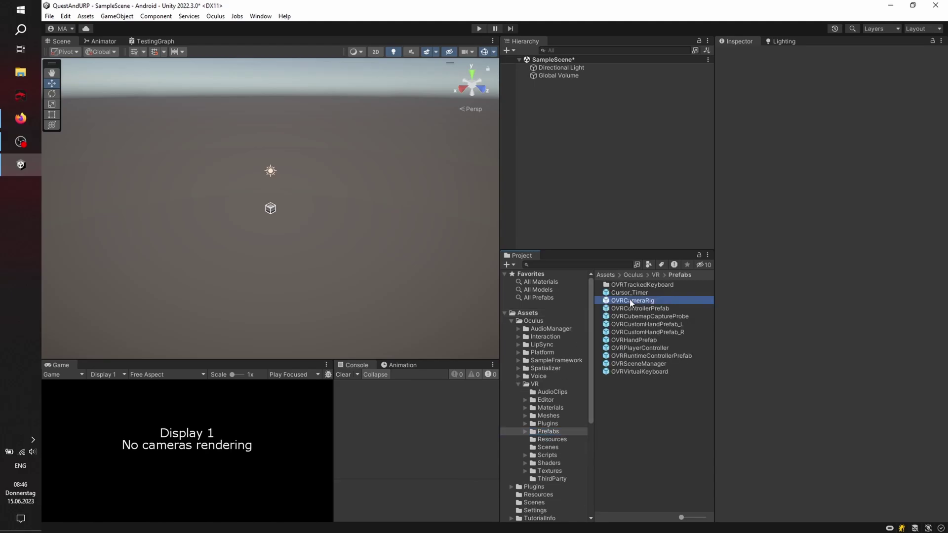
left_click_drag(630, 299, 580, 147)
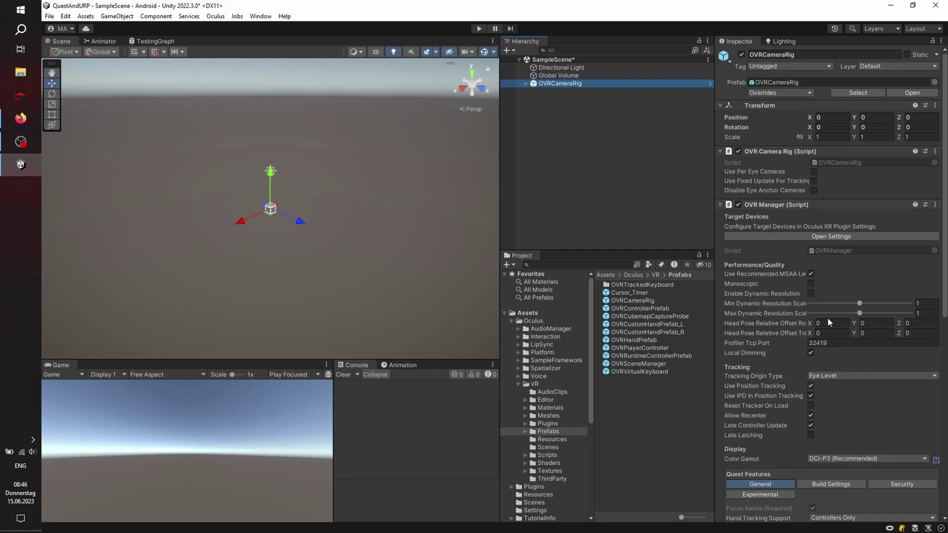
left_click(828, 377)
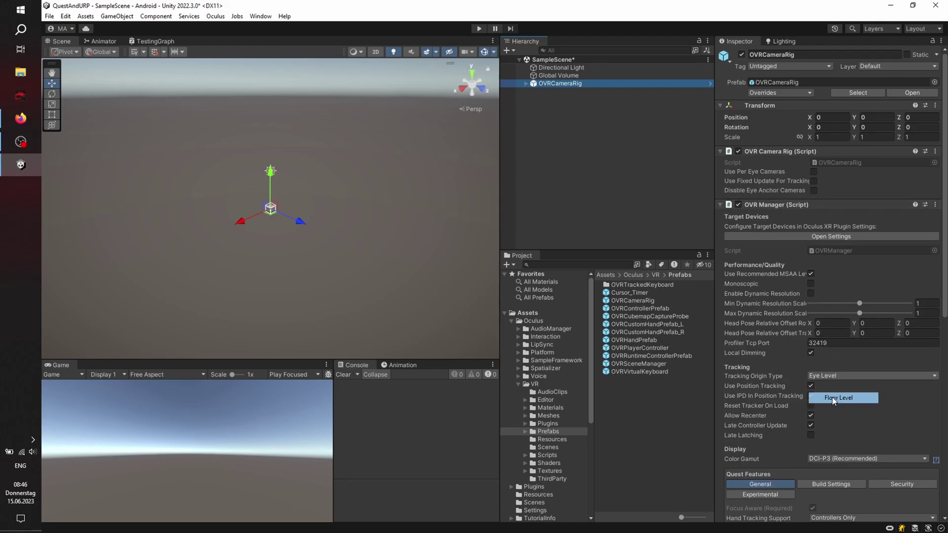
left_click(839, 399)
- Set OVRCameraRig's hand tracking support to Controllers And Hands with a HIGH hand tracking frequency
scroll(771, 247, "down", 3)
scroll(771, 247, "down", 4)
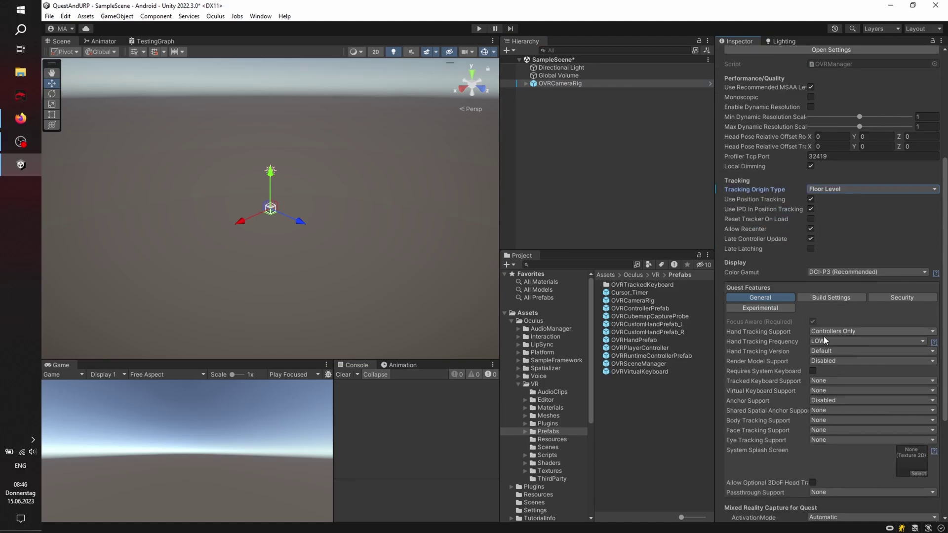
left_click(830, 331)
left_click(842, 353)
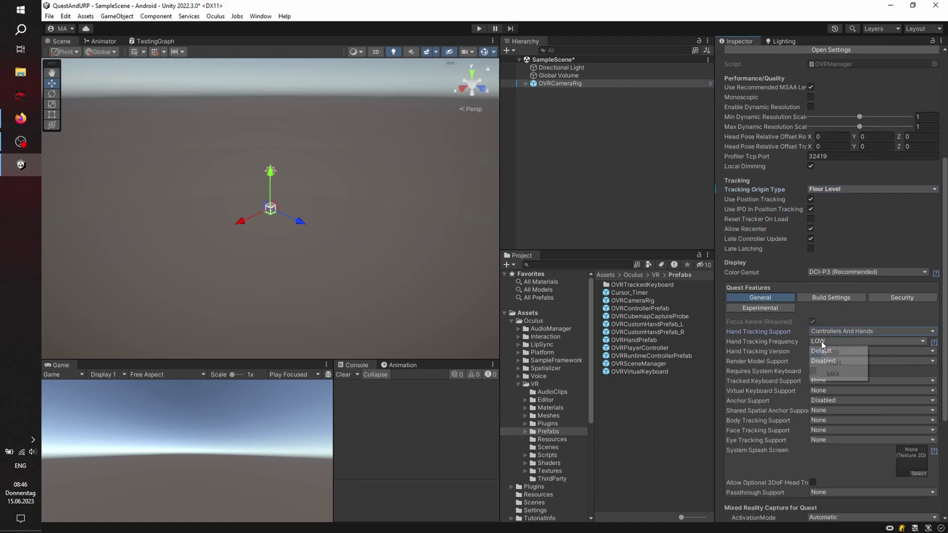
left_click(840, 342)
left_click(822, 360)
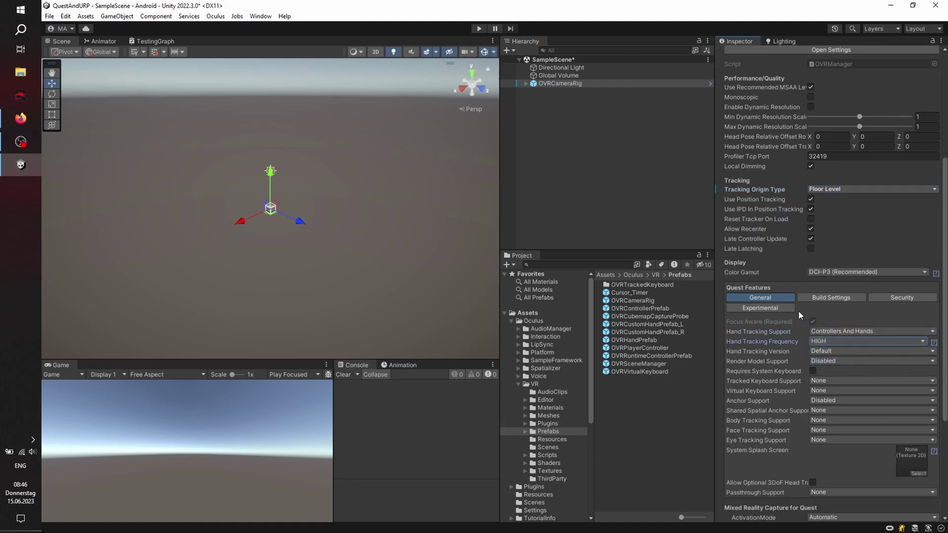
- Set OVRCameraRig's passthrough support to Supported and enable Insight Passthrough
scroll(801, 312, "down", 6)
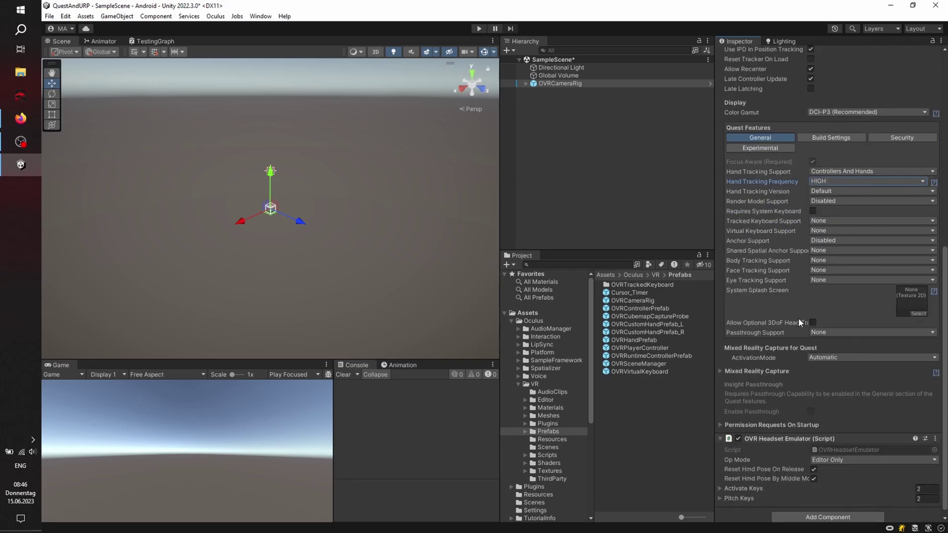
left_click(830, 333)
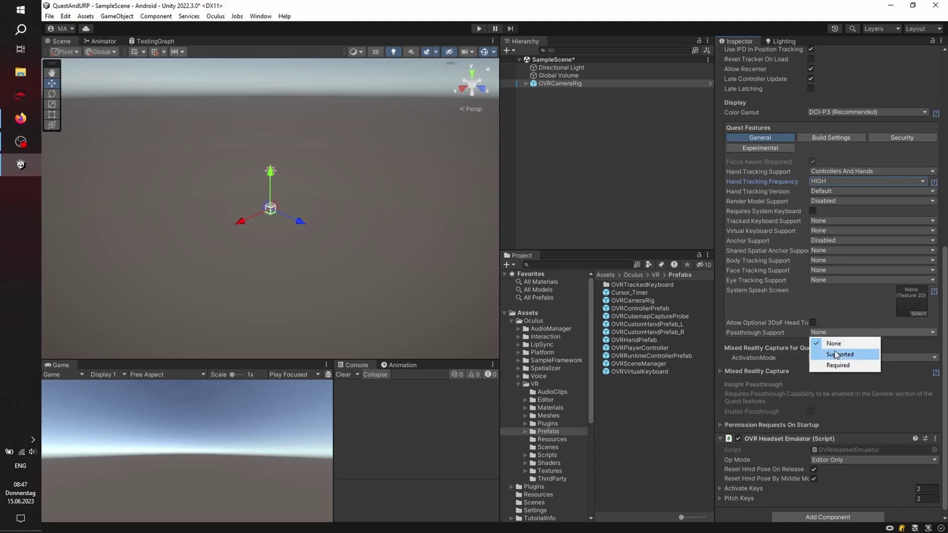
left_click(840, 354)
left_click(811, 405)
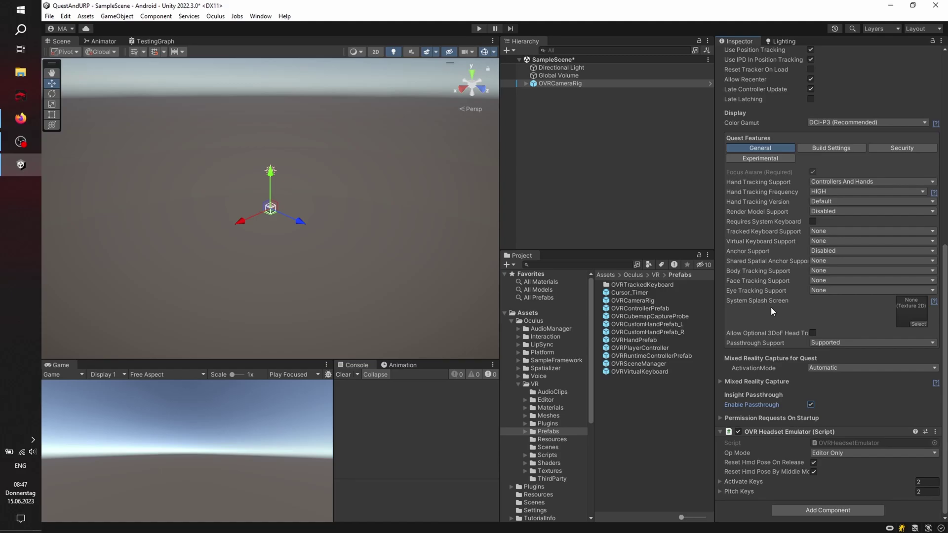
- Review OVRCameraRig's Quest Features settings across the build, security and general categories
left_click(841, 147)
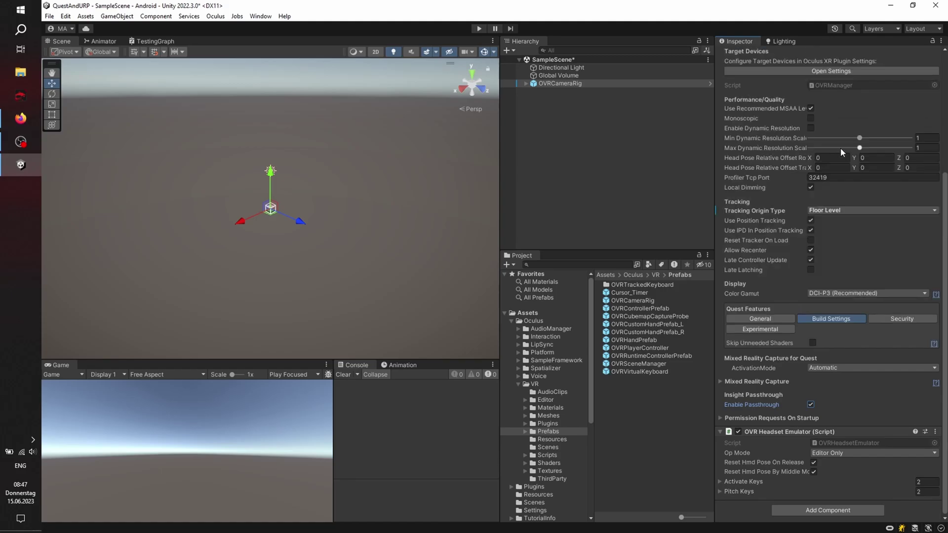
left_click(885, 316)
left_click(769, 320)
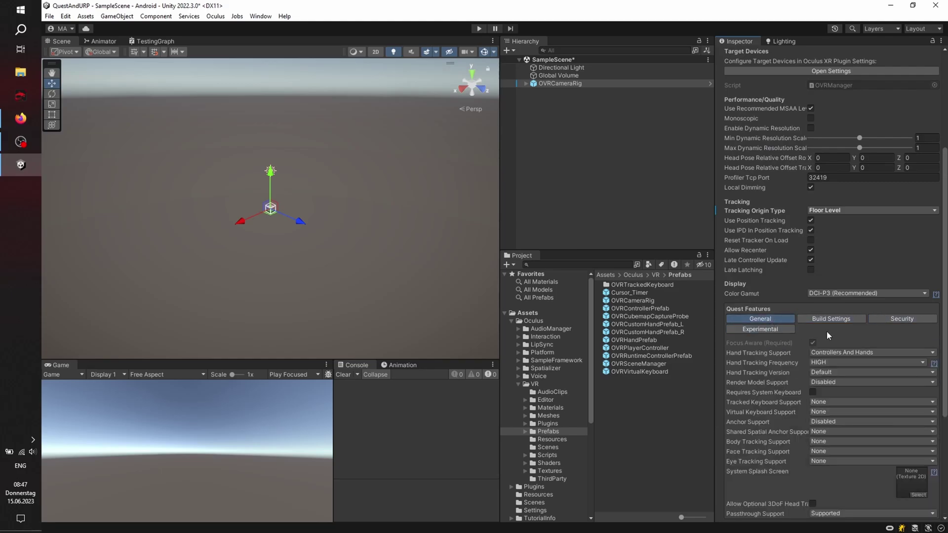
scroll(826, 330, "down", 5)
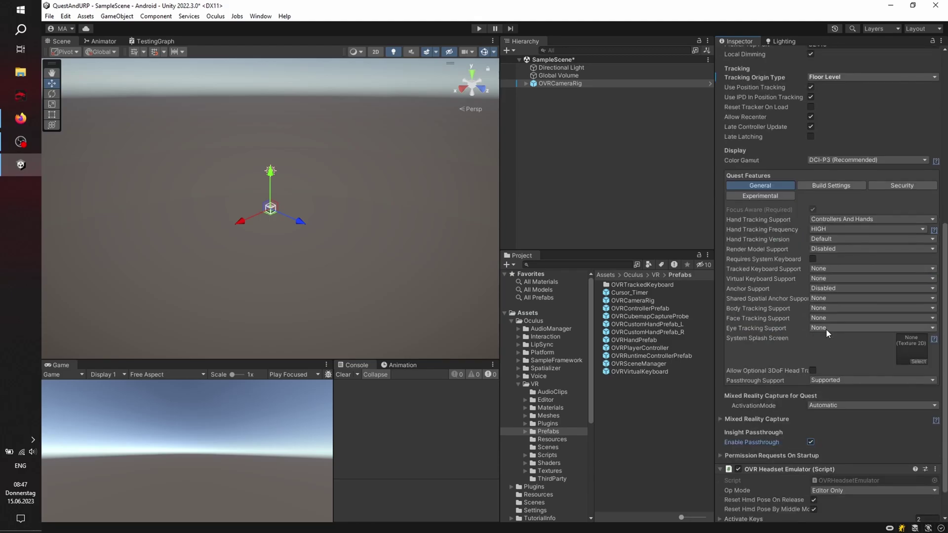
scroll(828, 360, "down", 1)
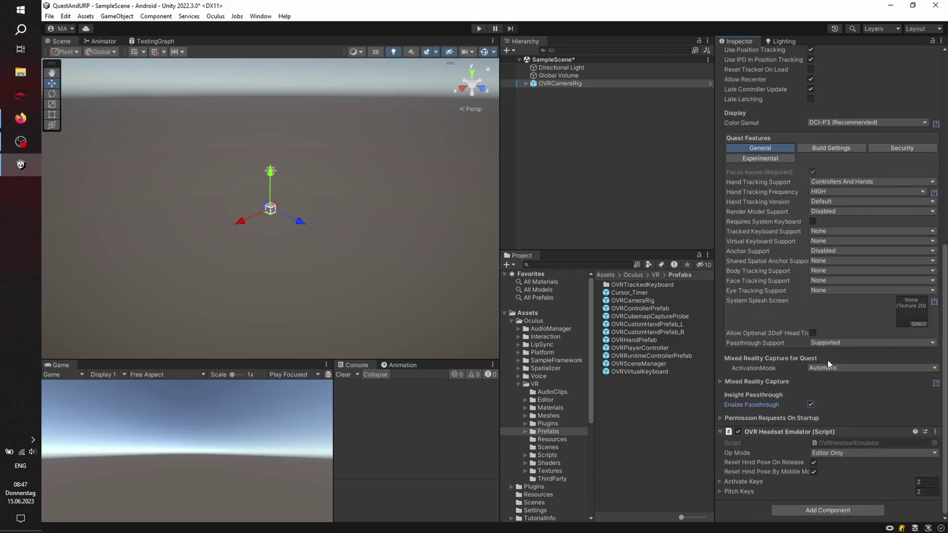
scroll(828, 360, "up", 10)
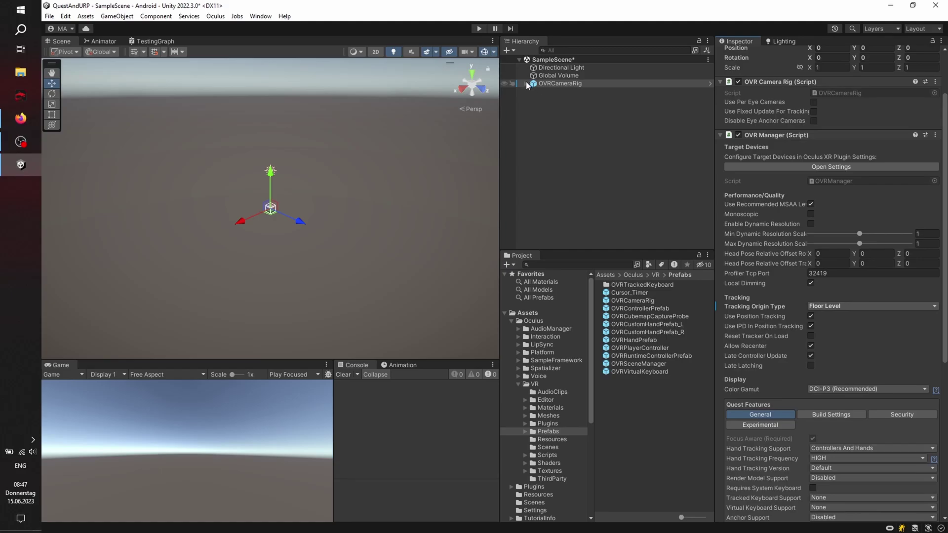
- Expand OVRCameraRig in the scene hierarchy down to TrackingSpace and the controller anchors under both hand anchors
left_click(526, 83)
left_click(533, 91)
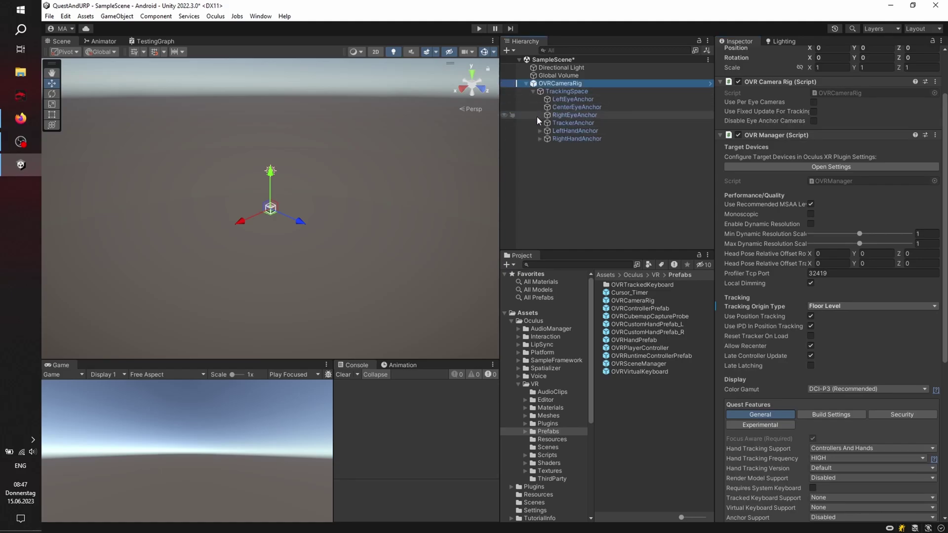
left_click(540, 130)
left_click(539, 146)
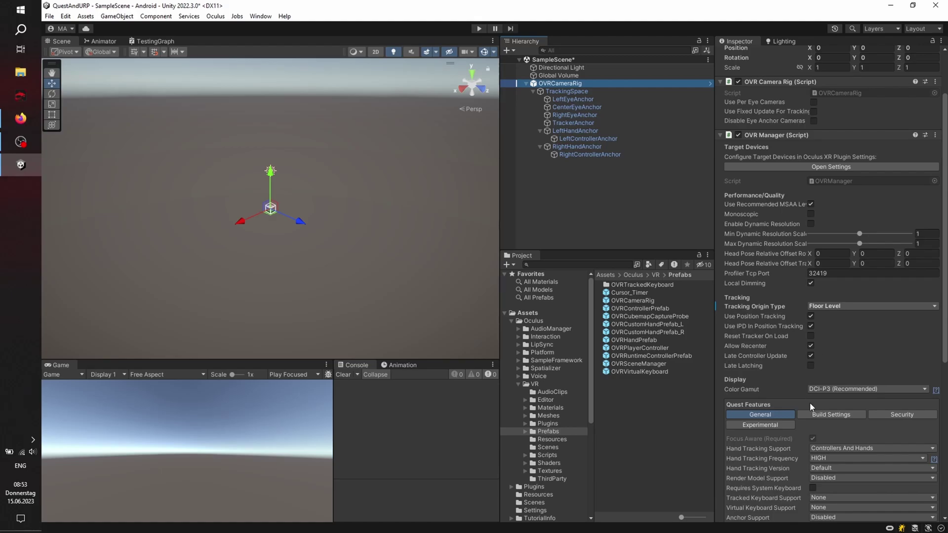
- Examine OVRCameraRig's color gamut options and look over its remaining OVR Manager settings
left_click(832, 390)
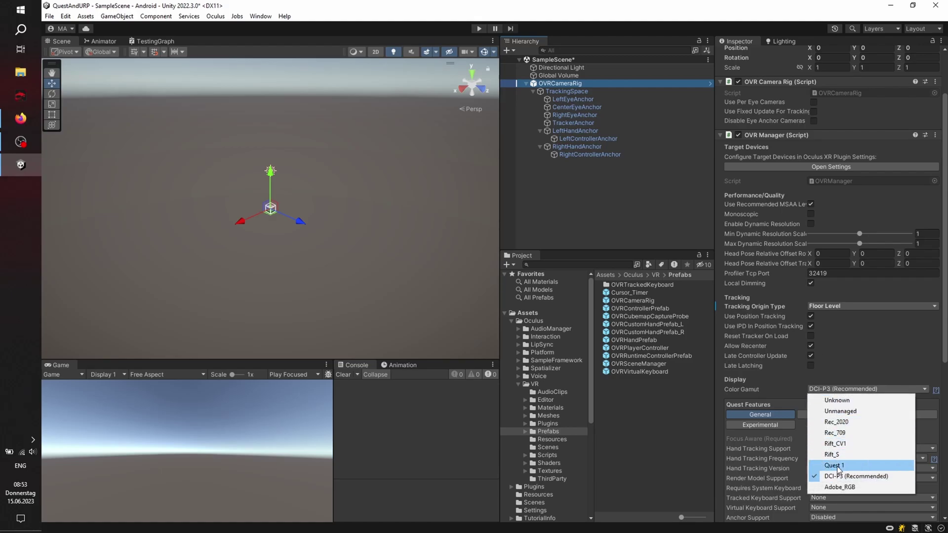
left_click(834, 466)
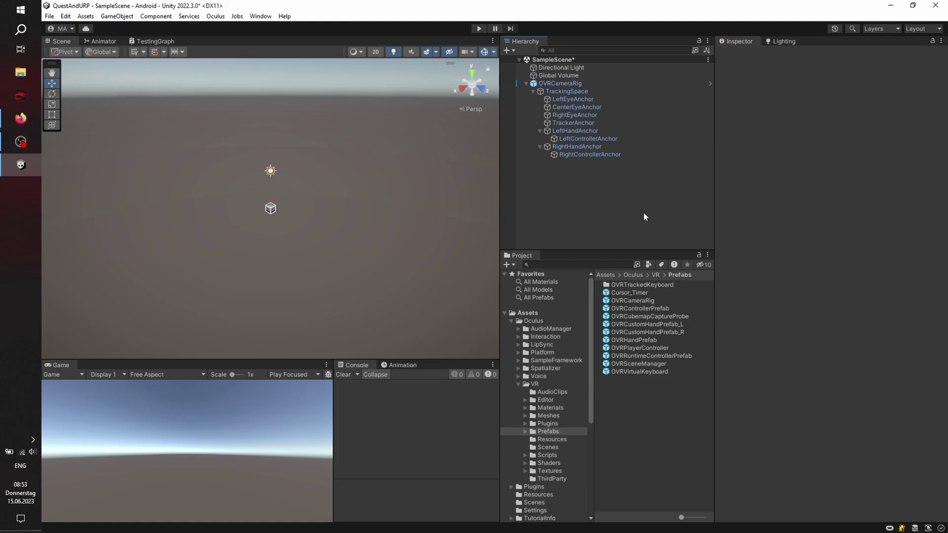
left_click(569, 85)
scroll(852, 339, "down", 10)
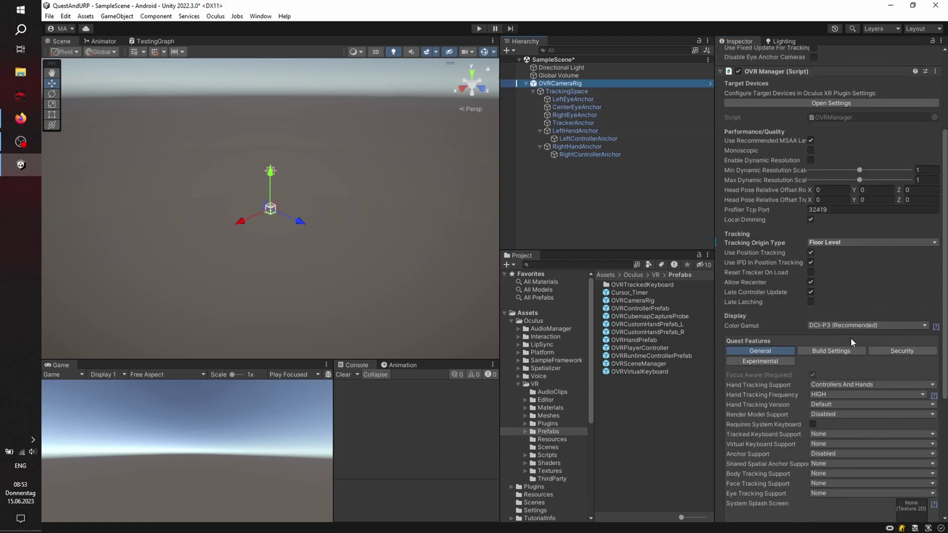
scroll(852, 339, "down", 5)
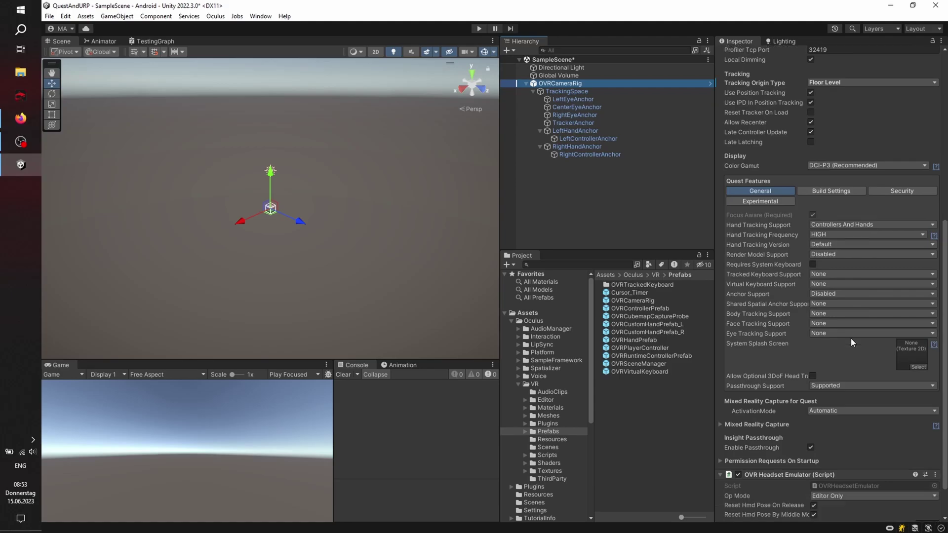
scroll(851, 338, "up", 8)
scroll(852, 339, "up", 6)
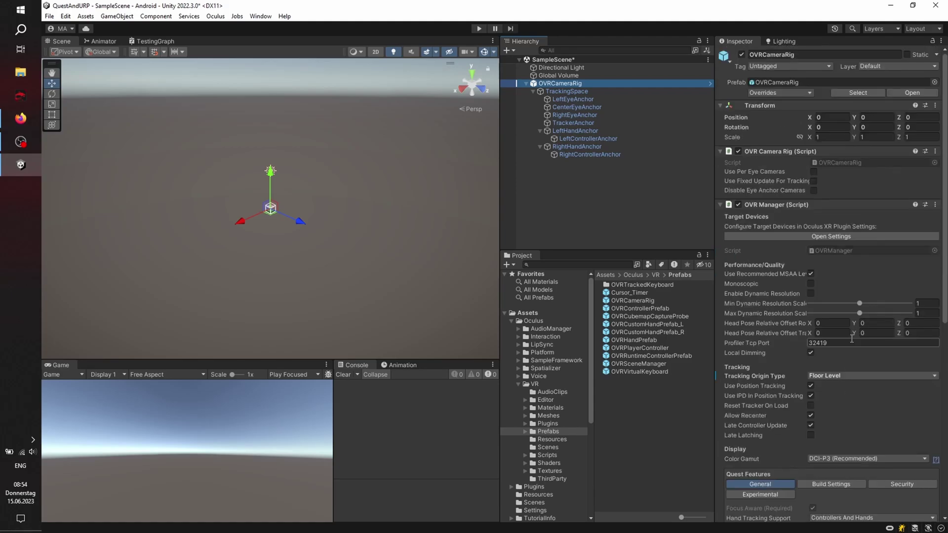
- Set the CenterEyeAnchor camera's environment background type to Solid Color
left_click(568, 108)
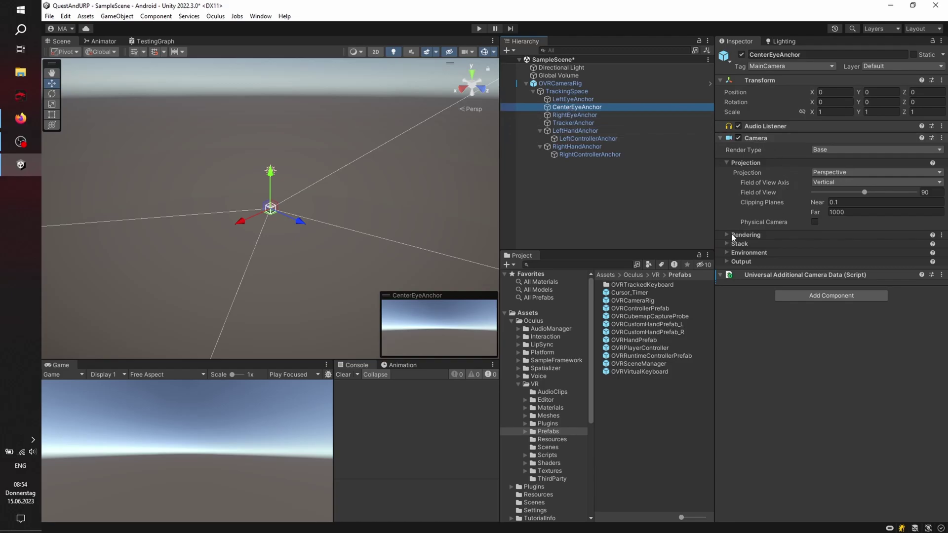
left_click(727, 259)
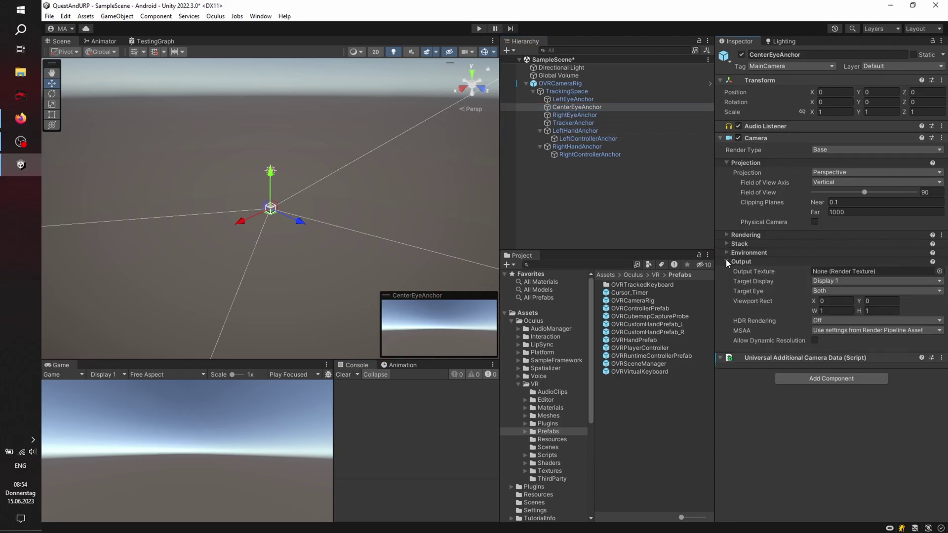
left_click(726, 259)
left_click(726, 235)
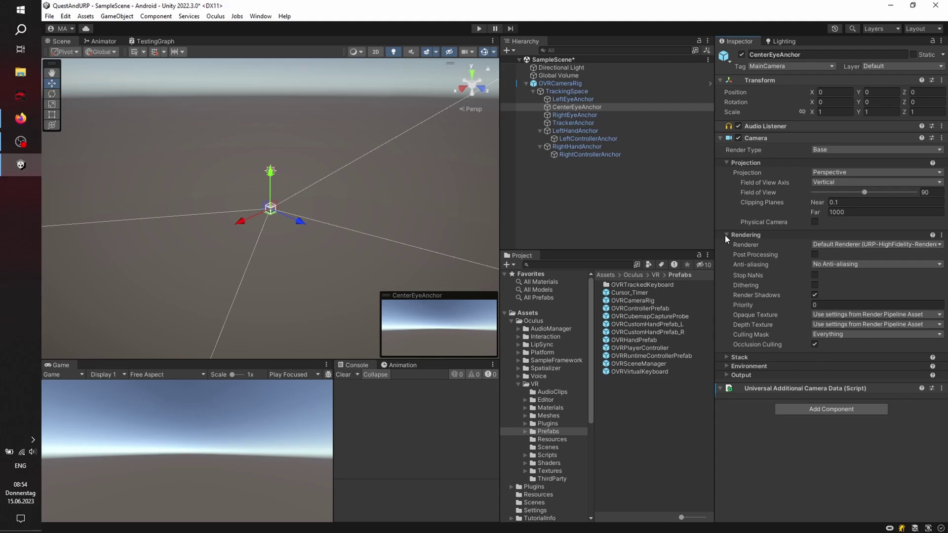
left_click(725, 235)
left_click(727, 244)
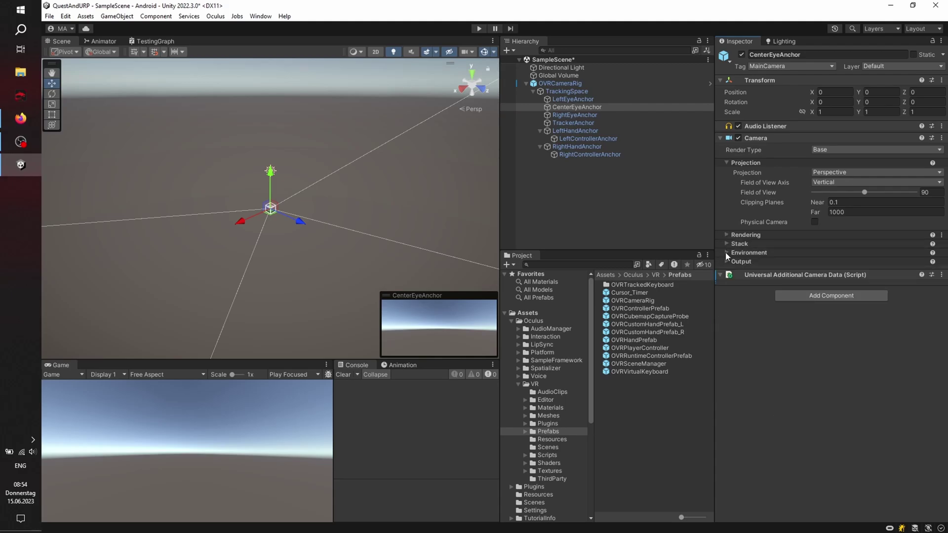
left_click(726, 253)
left_click(828, 263)
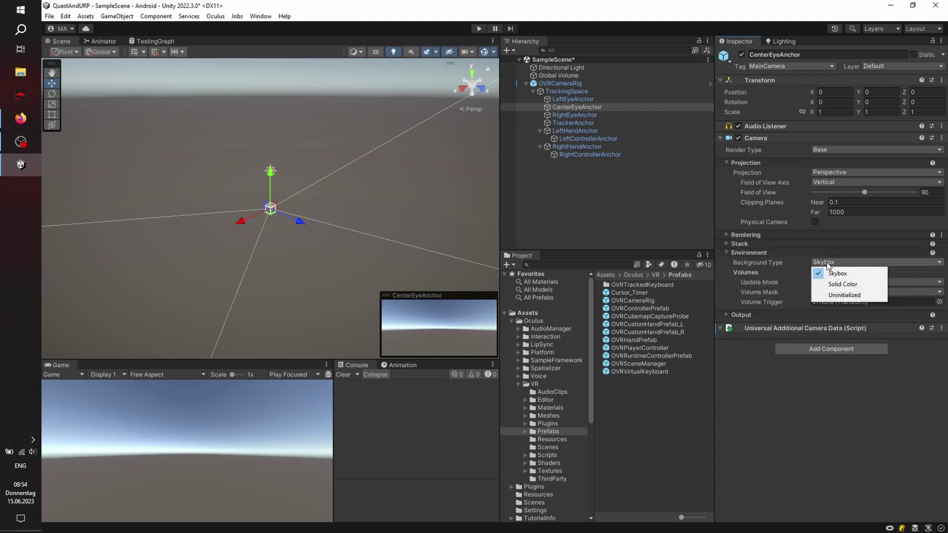
left_click(840, 284)
- Change the CenterEyeAnchor camera's background color to fully transparent black
left_click(829, 273)
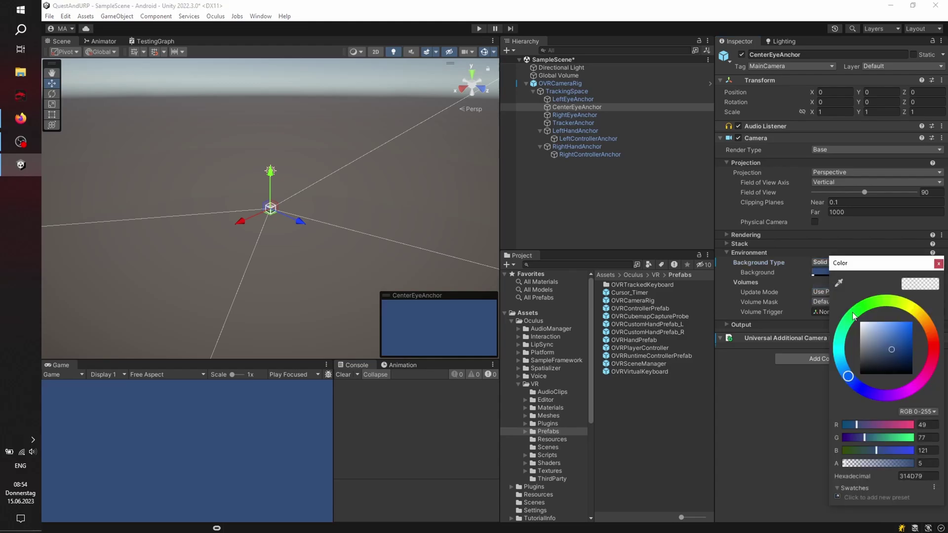
left_click_drag(862, 373, 847, 377)
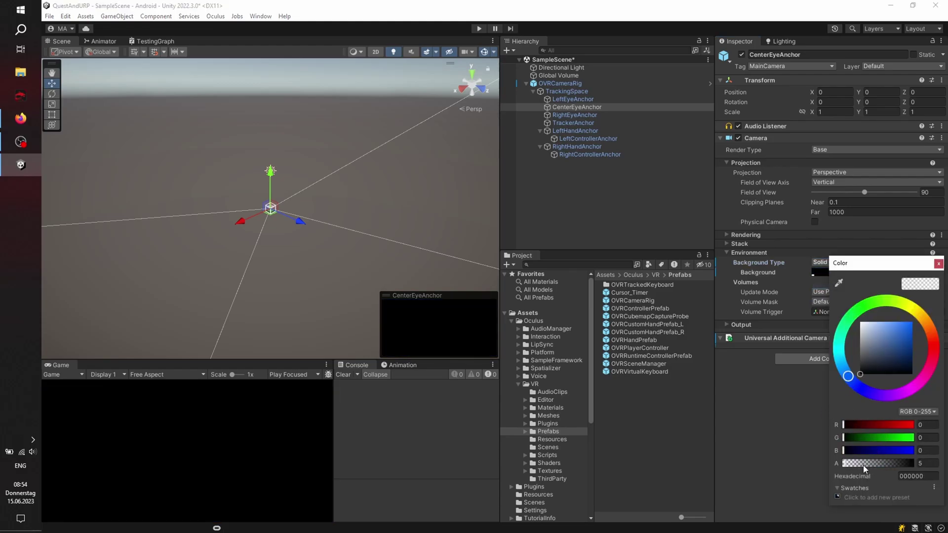
left_click_drag(864, 466, 793, 462)
left_click(939, 263)
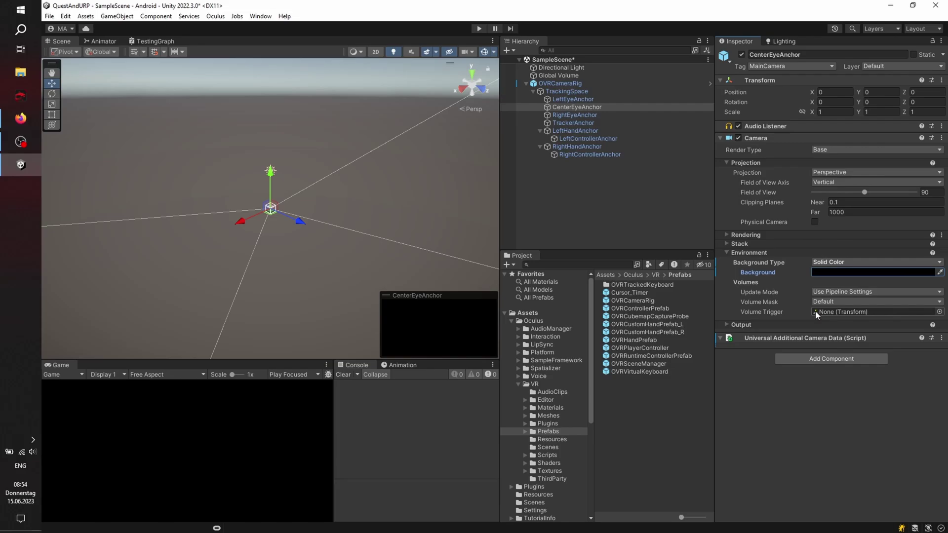
- Add an OVRHandPrefab as a child of both LeftHandAnchor and RightHandAnchor
left_click(613, 190)
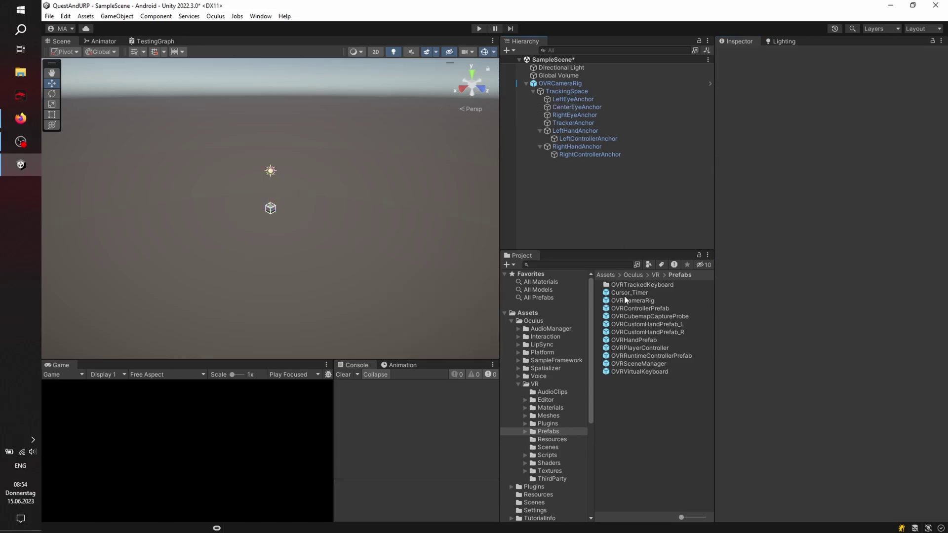
left_click_drag(628, 338, 574, 129)
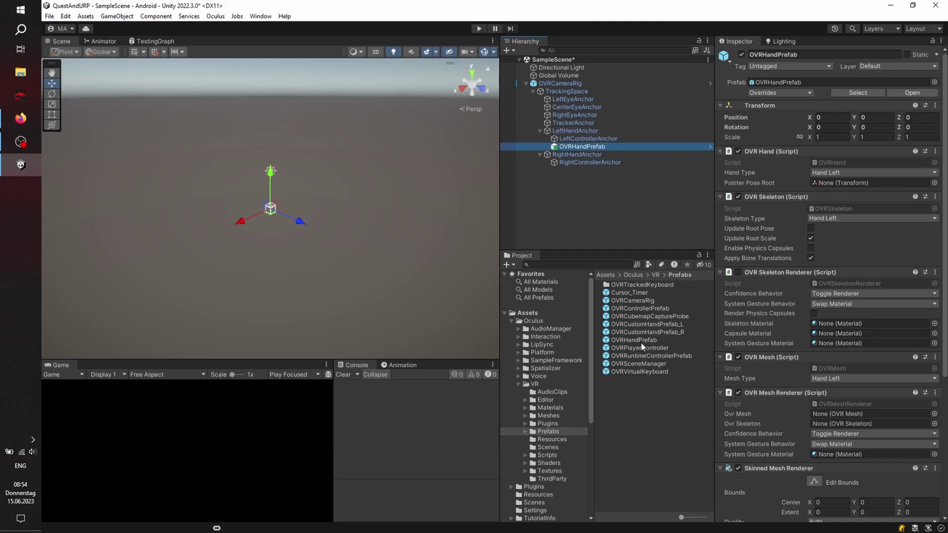
left_click_drag(640, 339, 588, 153)
- Disable the Skinned Mesh Renderer, OVR Mesh Renderer and OVR Mesh components on LeftHandAnchor's OVRHandPrefab
left_click(589, 147)
scroll(851, 173, "down", 8)
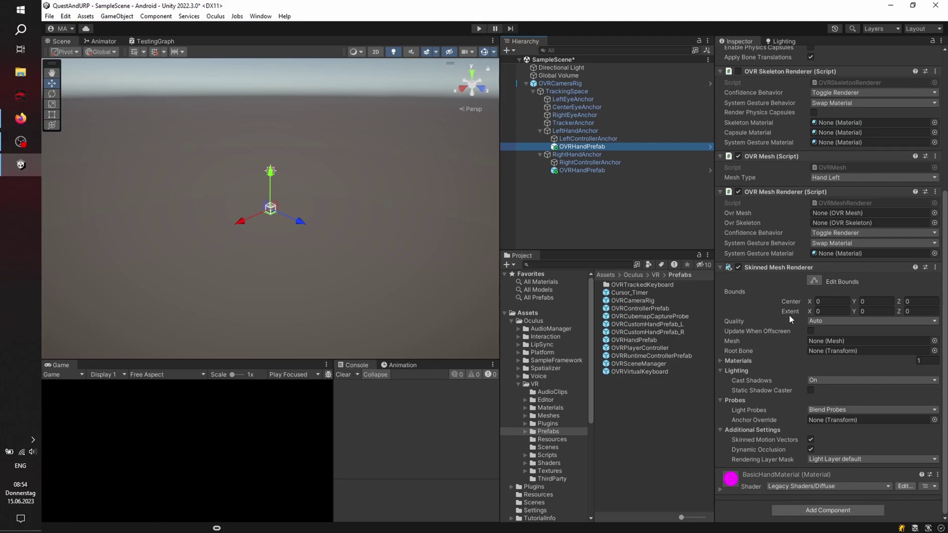
left_click(738, 267)
left_click(738, 191)
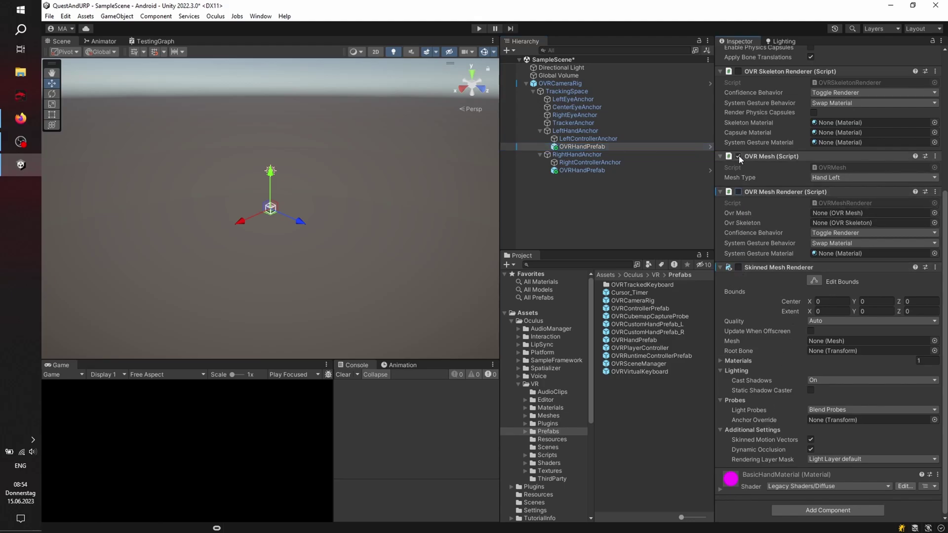
left_click(738, 156)
scroll(768, 187, "up", 8)
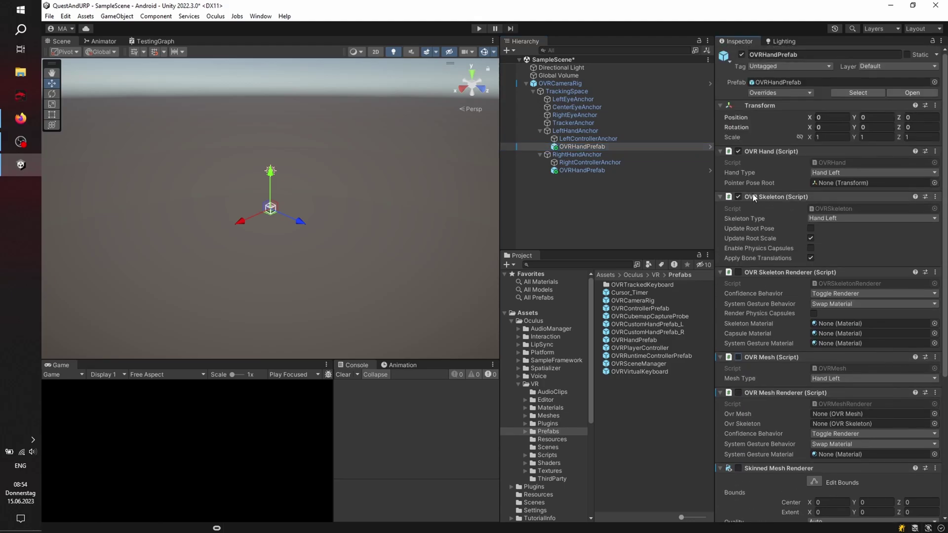
- Disable the OVR Mesh, OVR Mesh Renderer and Skinned Mesh Renderer components on RightHandAnchor's OVRHandPrefab
left_click(579, 168)
left_click(738, 357)
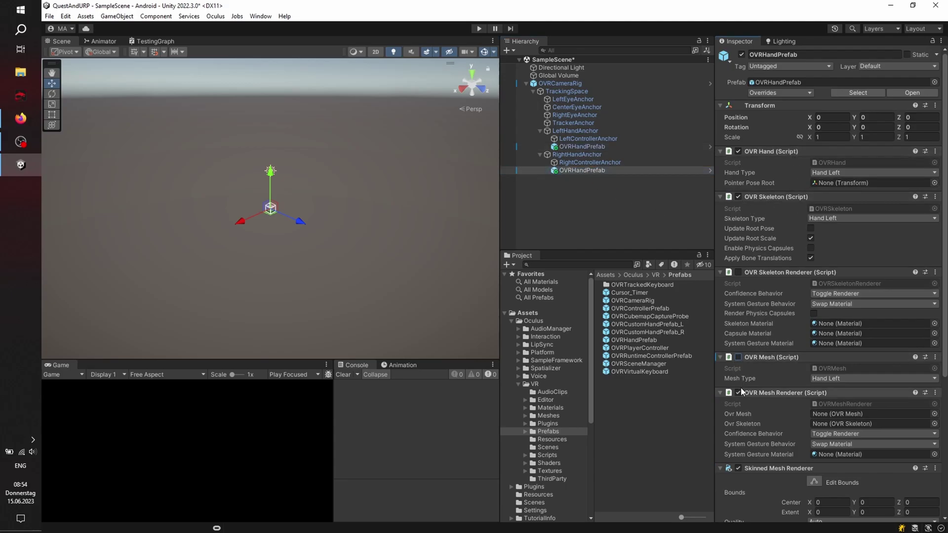
left_click(738, 392)
scroll(759, 367, "down", 3)
left_click(739, 388)
scroll(772, 341, "down", 5)
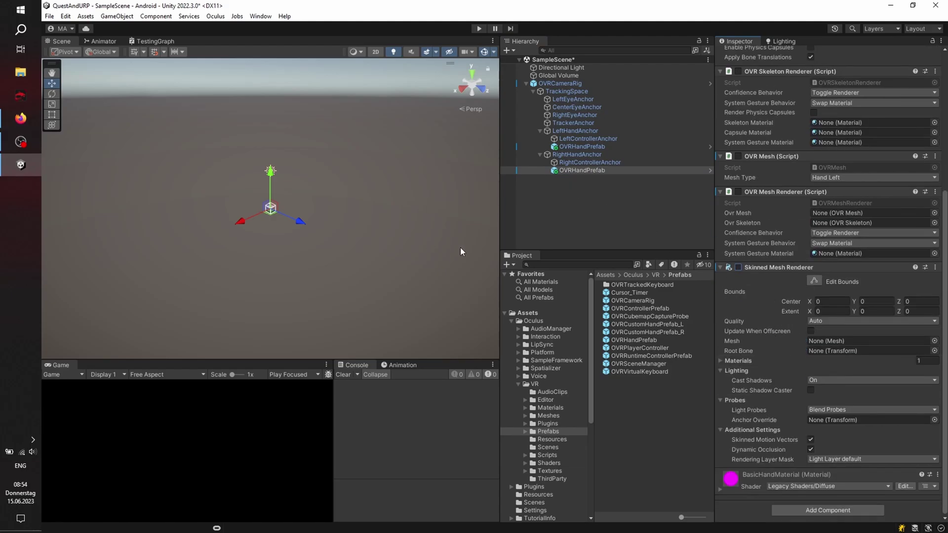
- Switch to Firefox and read the camera rig and OVRInteraction prefab instructions on the Interaction SDK getting started page
left_click(20, 119)
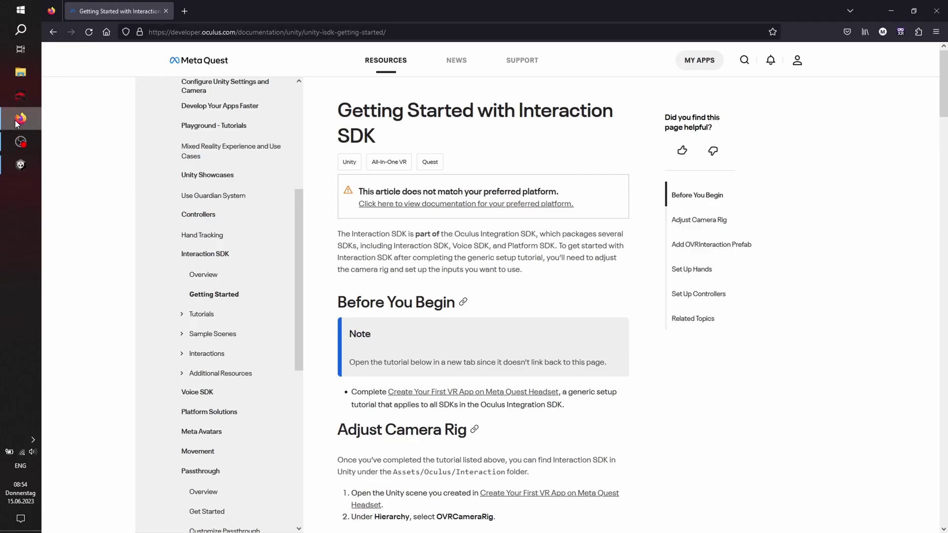
scroll(487, 304, "down", 5)
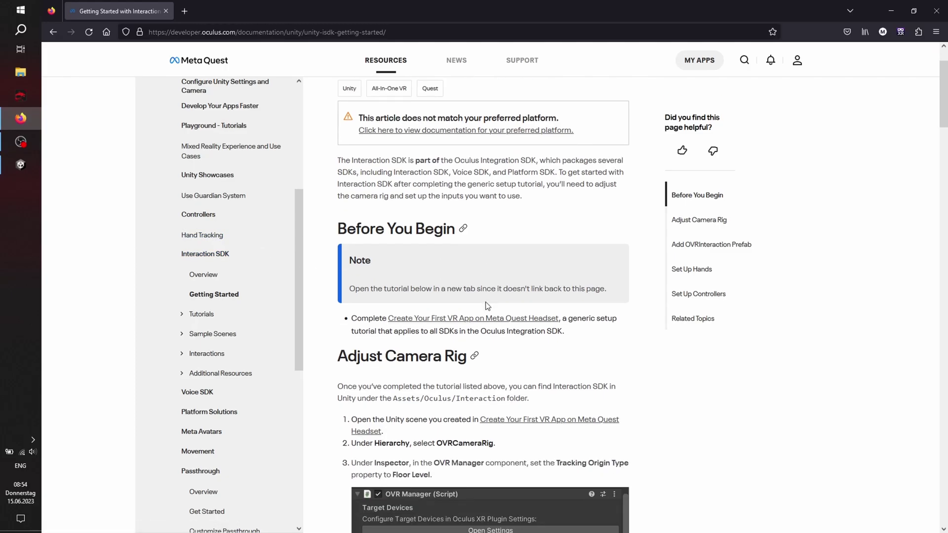
scroll(487, 305, "down", 3)
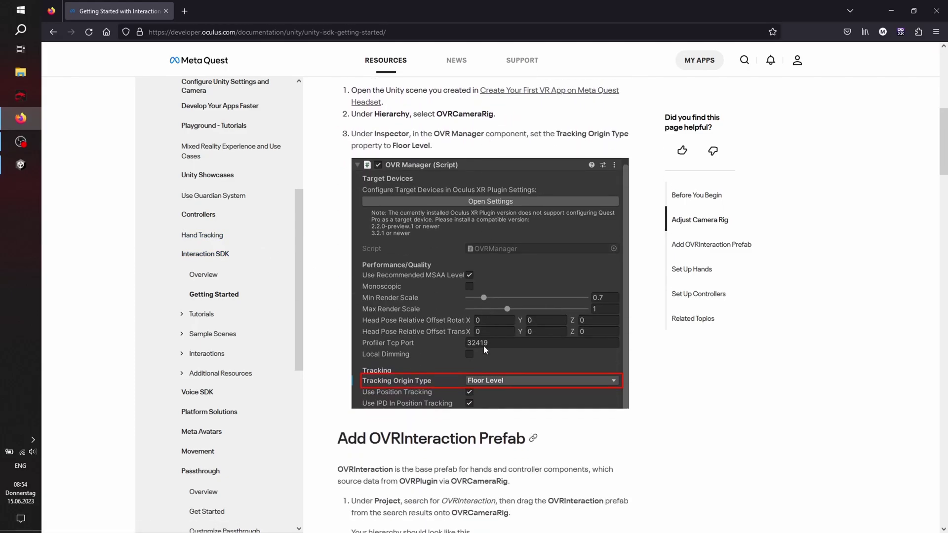
scroll(441, 389, "down", 5)
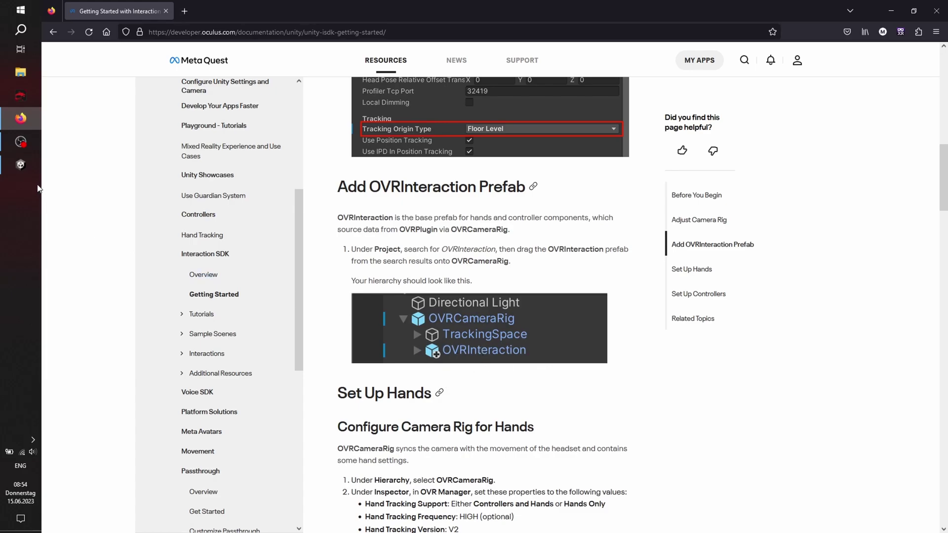
- Switch back to Unity, search the project for "ovrinteraction" and add the OVRInteraction prefab as a child of OVRCameraRig
left_click(28, 170)
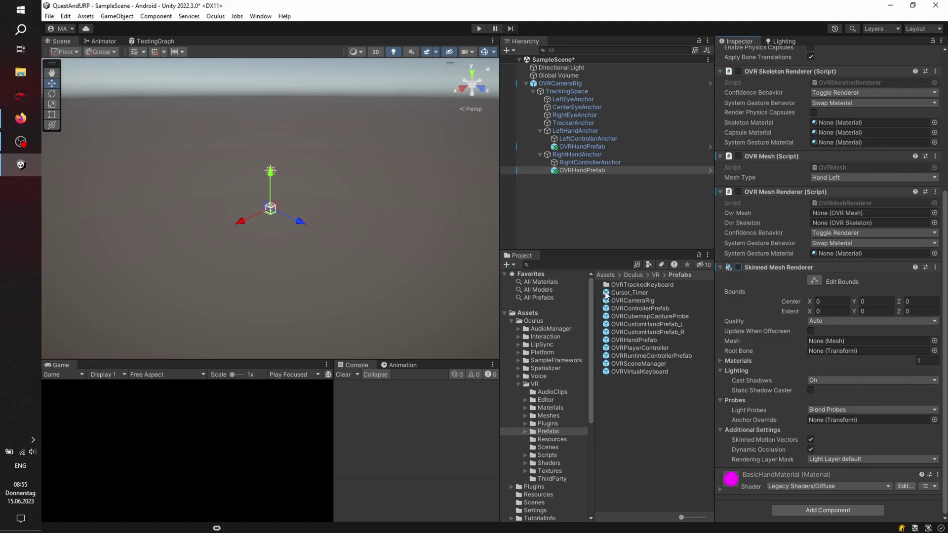
left_click(585, 266)
type("ovrintera")
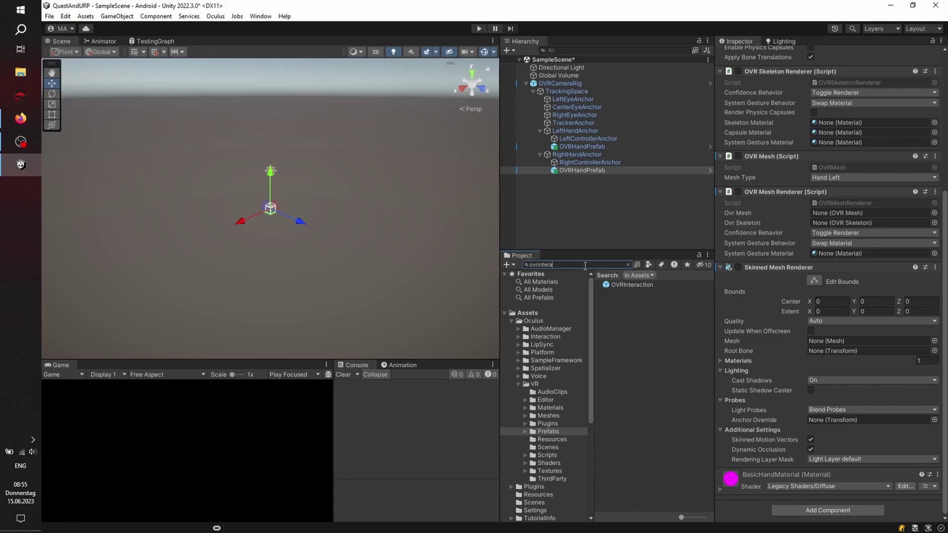
type("ction")
left_click(611, 284)
left_click(628, 265)
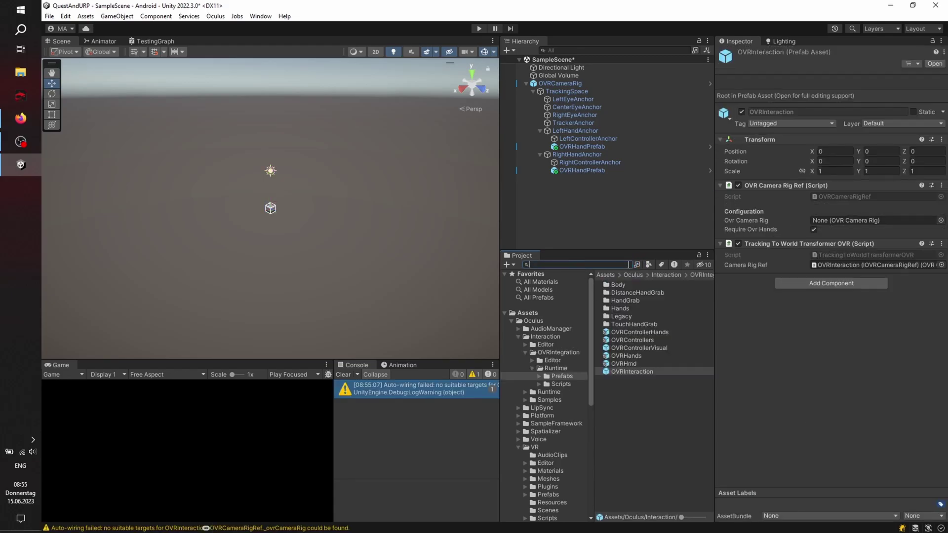
left_click_drag(623, 373, 564, 84)
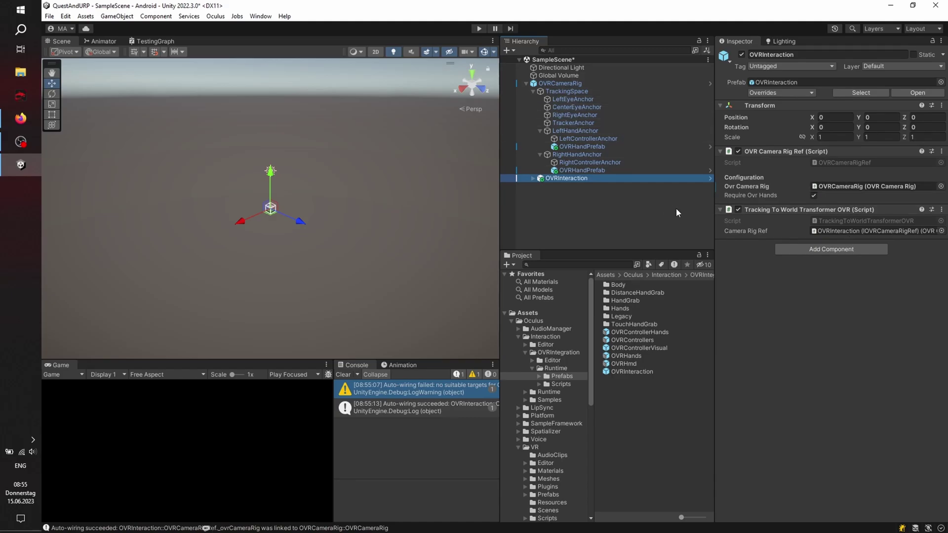
- Add the OVRHands prefab as a child of OVRInteraction and inspect its LeftHand and RightHand objects
left_click(533, 178)
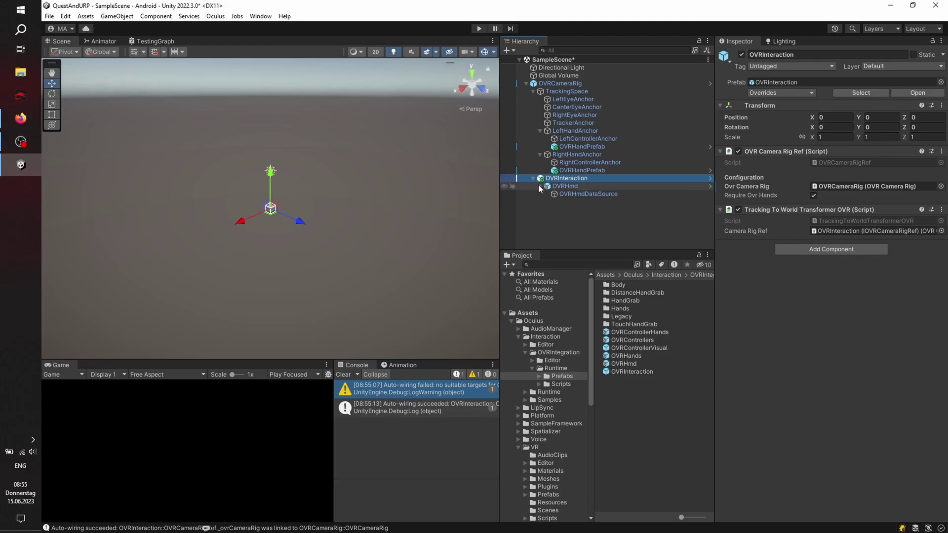
left_click(539, 186)
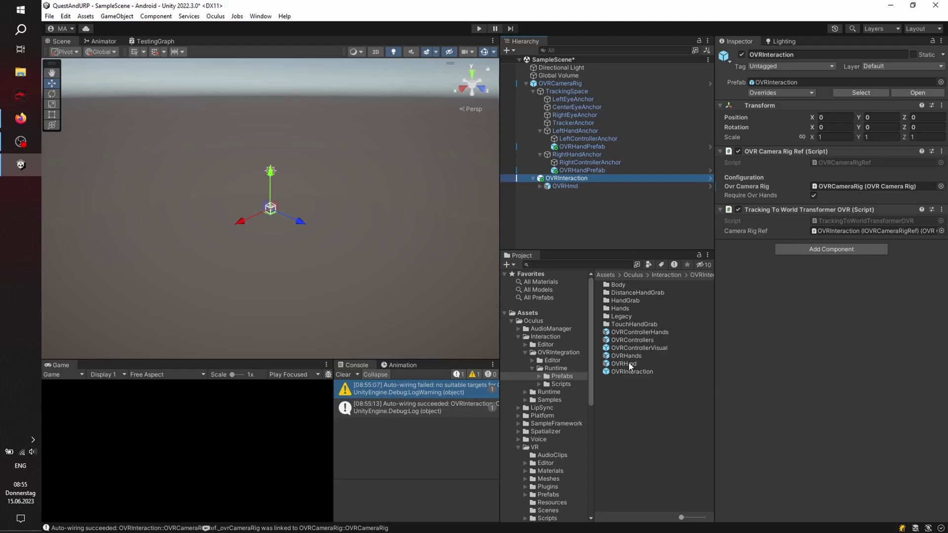
left_click_drag(628, 356, 568, 179)
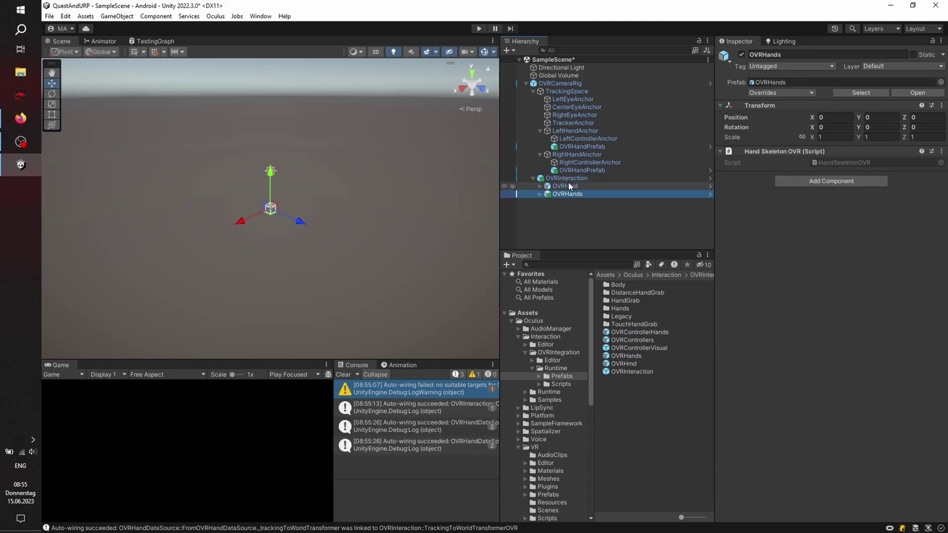
left_click(539, 194)
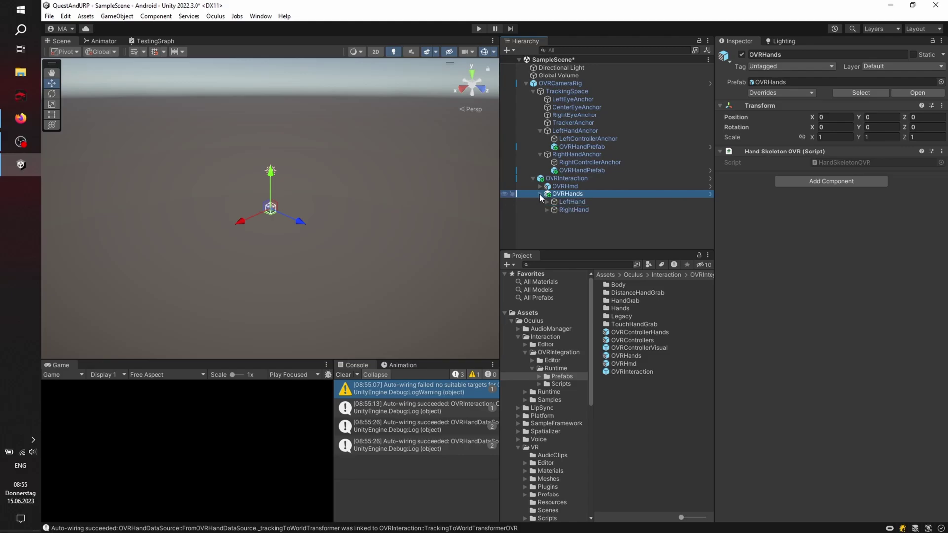
left_click(570, 204)
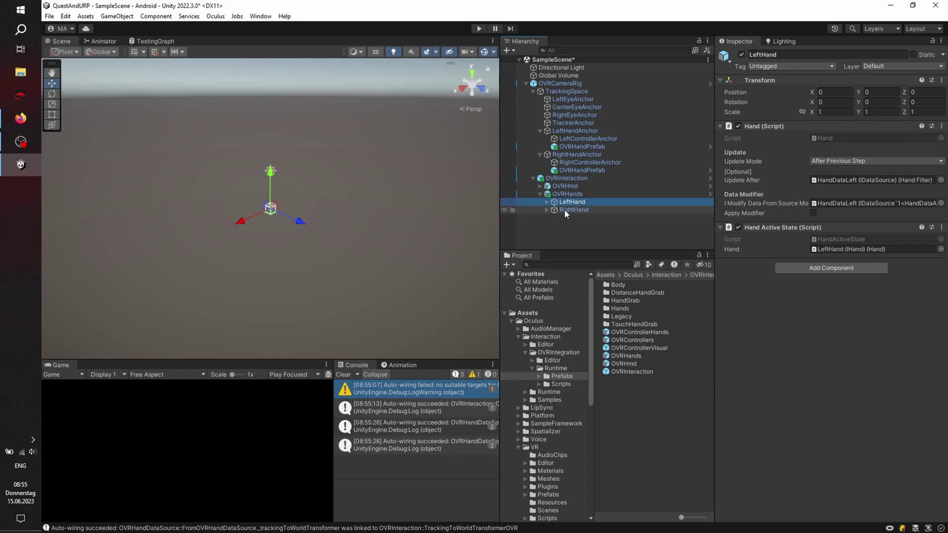
left_click(564, 210)
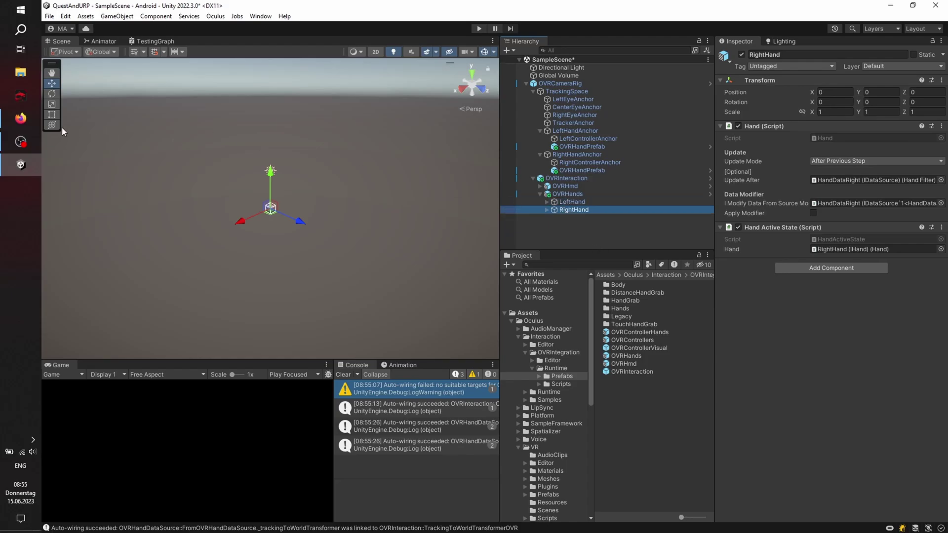
- Check the guide's hand settings in Firefox, switch back to Unity and set OVRCameraRig's Hand Tracking Version to V2
left_click(20, 119)
scroll(680, 334, "down", 4)
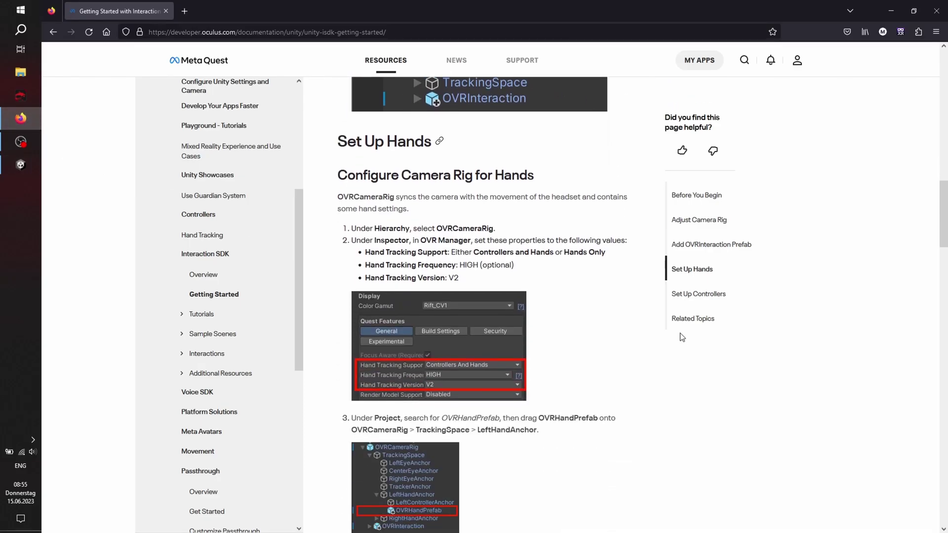
scroll(419, 266, "down", 3)
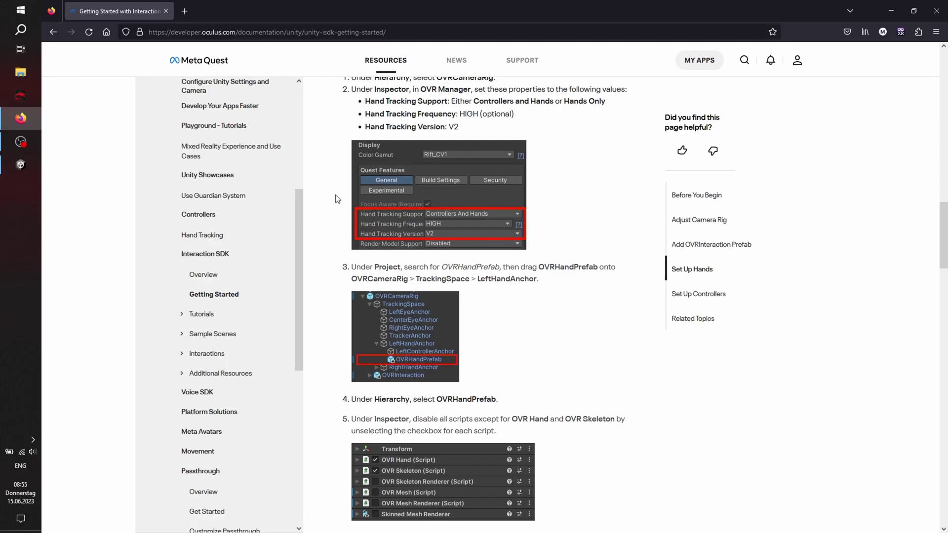
left_click(21, 164)
left_click(600, 83)
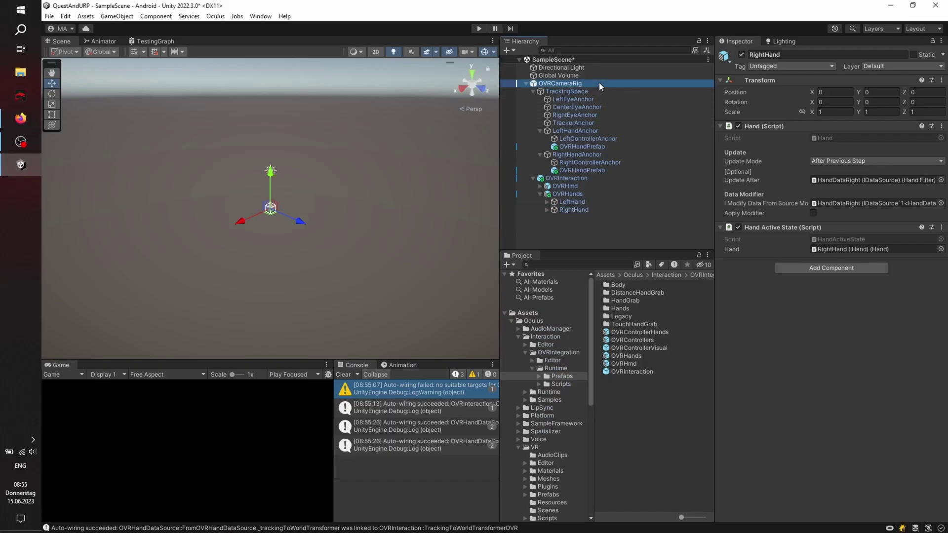
scroll(820, 273, "down", 4)
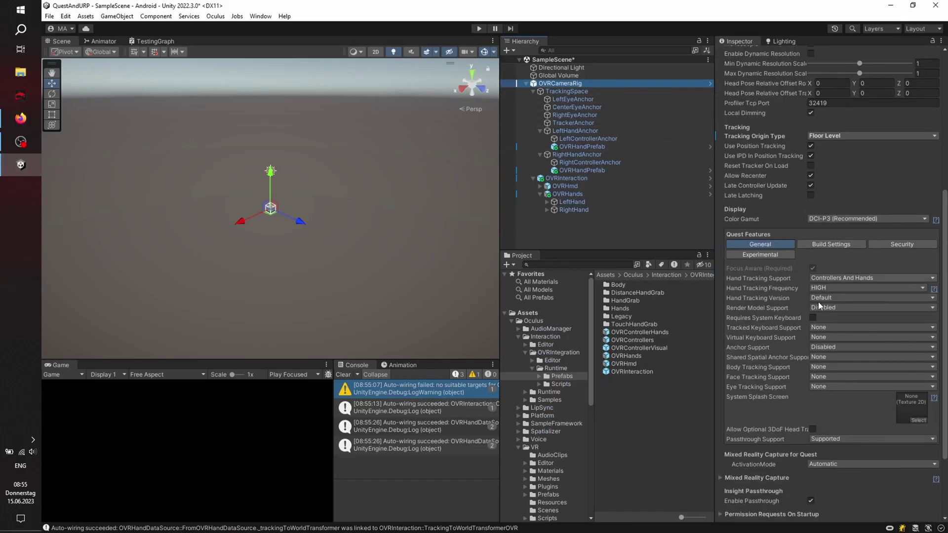
left_click(821, 298)
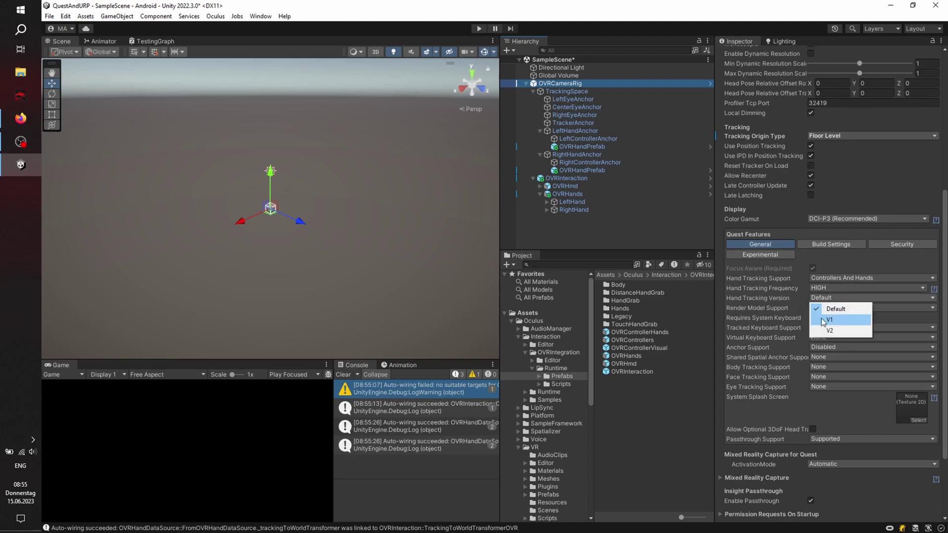
left_click(824, 333)
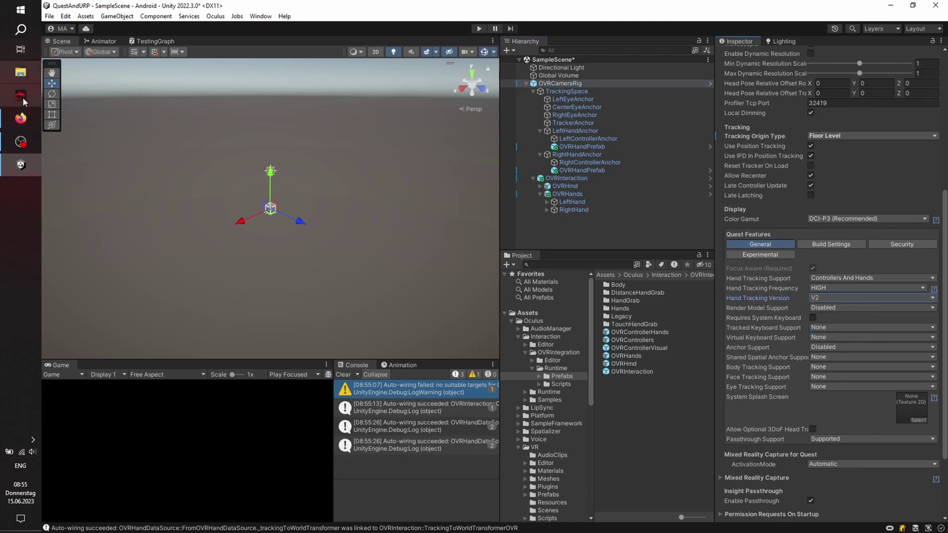
- Check the OVR Skeleton instruction in Firefox, switch back to Unity and turn on Enable Physics Capsules for both OVRHandPrefab objects
left_click(20, 118)
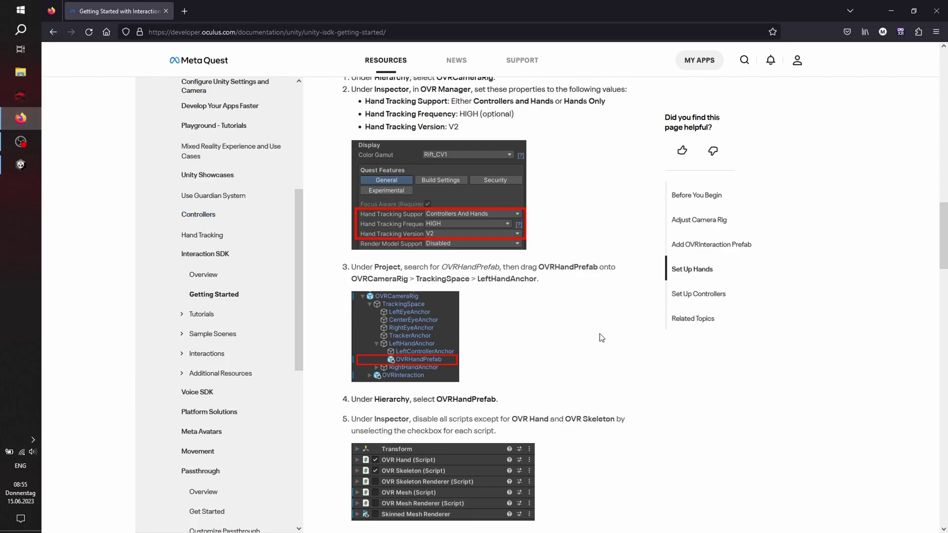
scroll(502, 308, "down", 5)
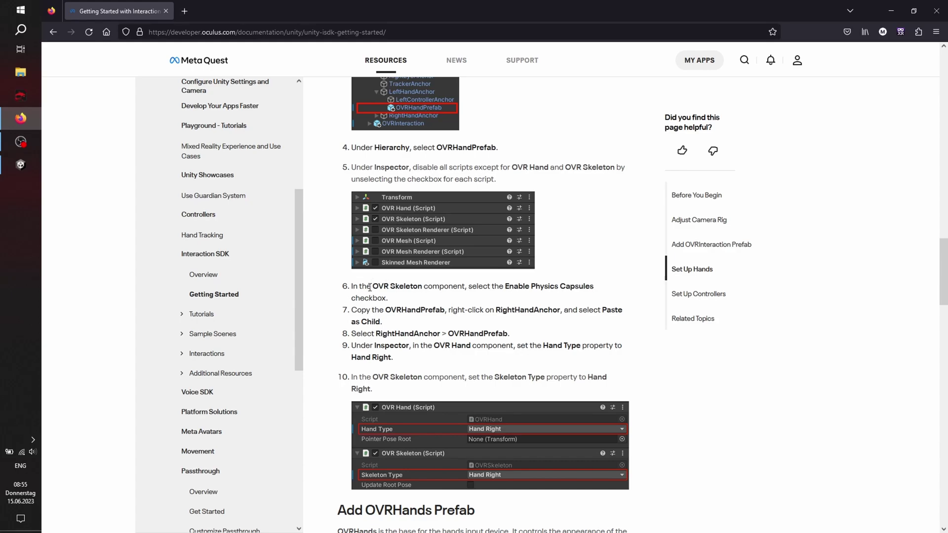
left_click_drag(370, 287, 433, 299)
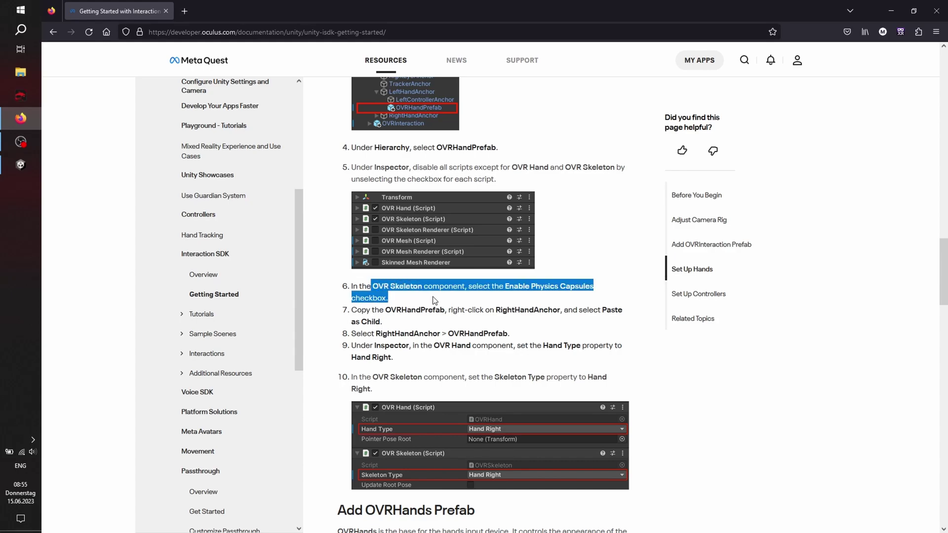
left_click(21, 163)
left_click(594, 144)
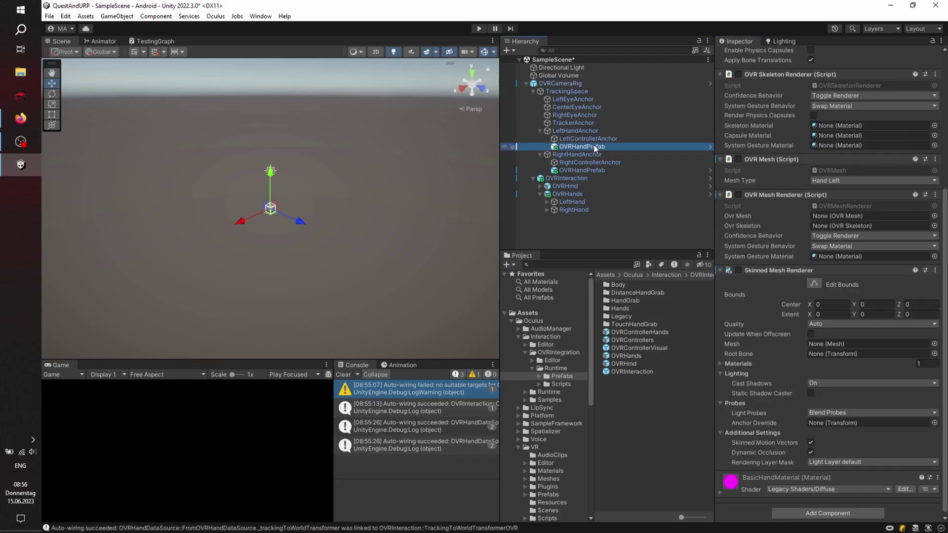
scroll(793, 163, "up", 3)
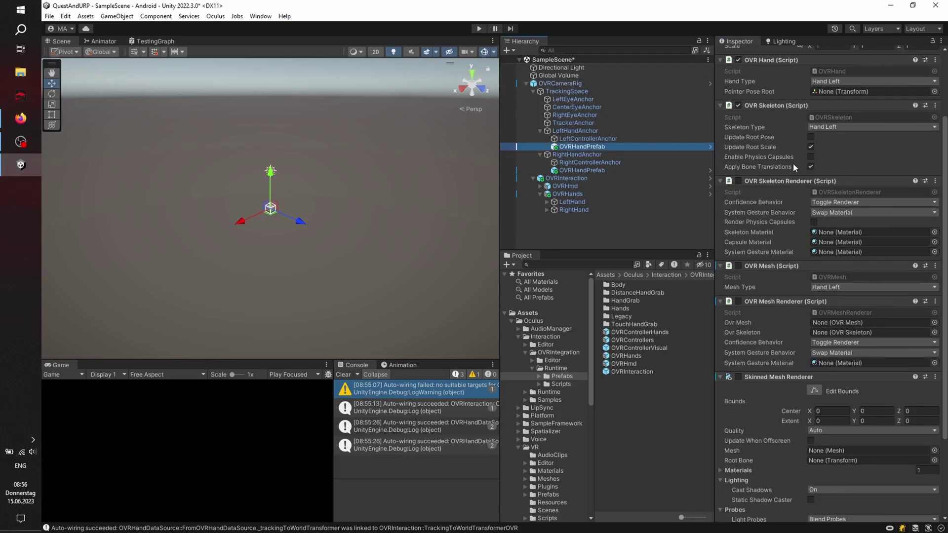
left_click(811, 157)
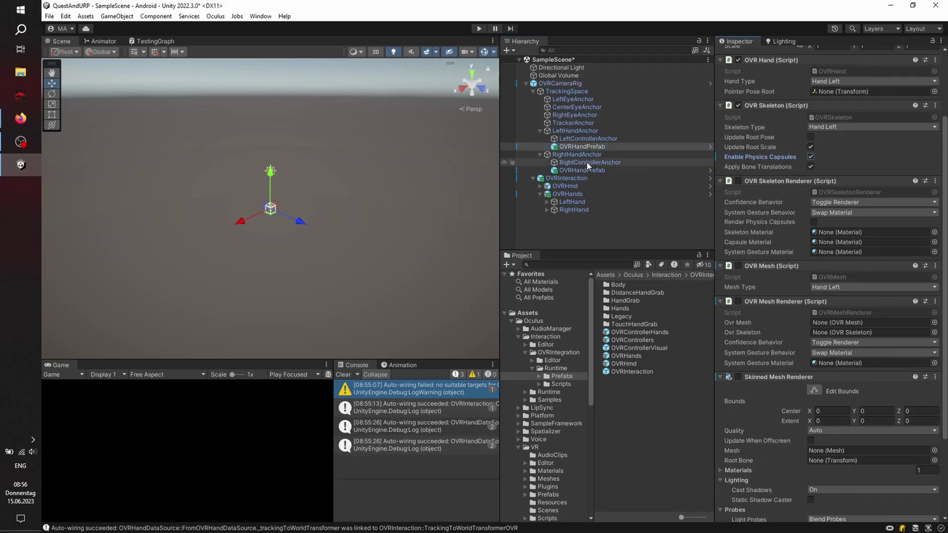
left_click(588, 173)
left_click(802, 156)
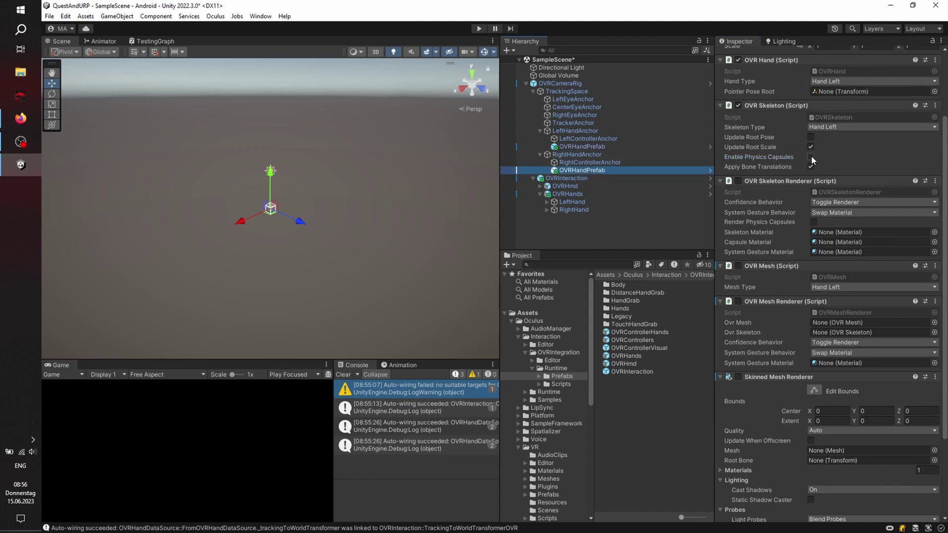
left_click(811, 156)
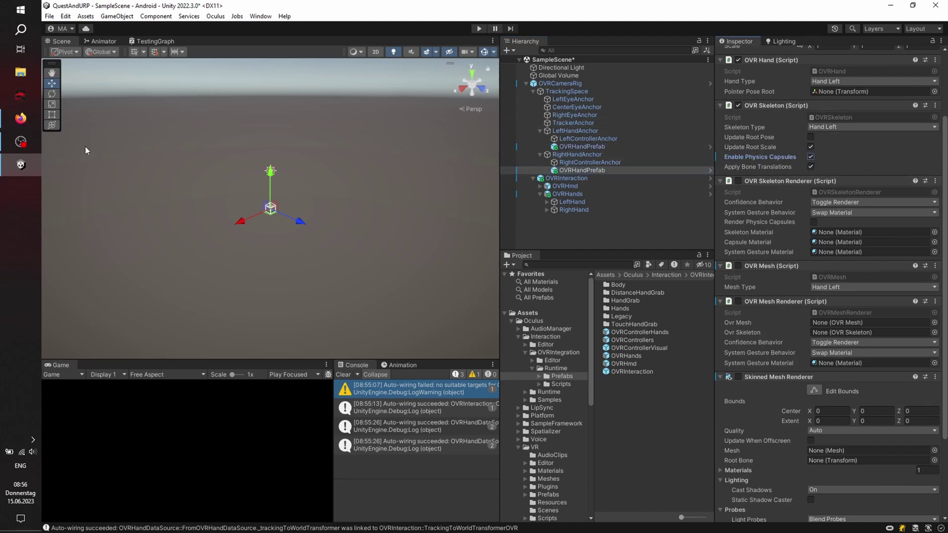
- Switch to Firefox and read the guide's right-hand type, OVRHands prefab and controllers-as-hands instructions
left_click(19, 117)
left_click(533, 330)
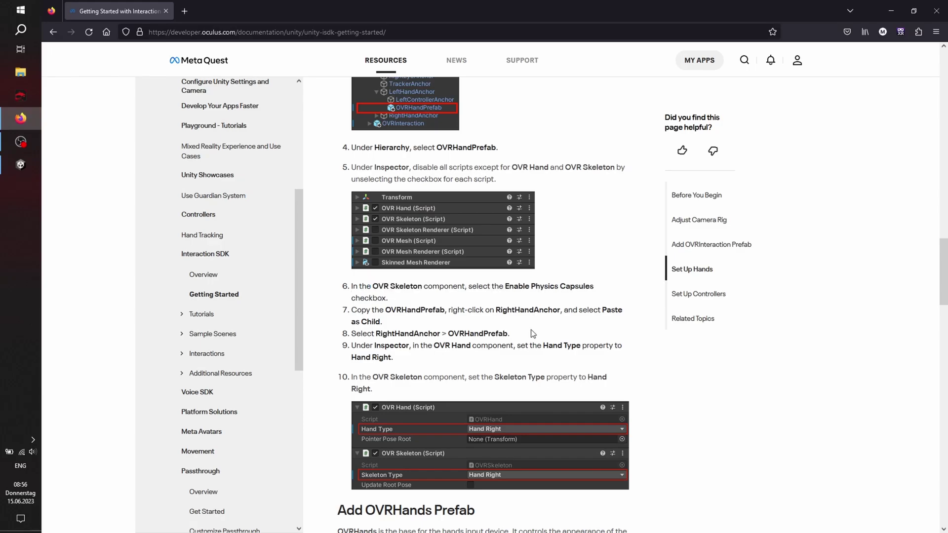
scroll(533, 334, "down", 4)
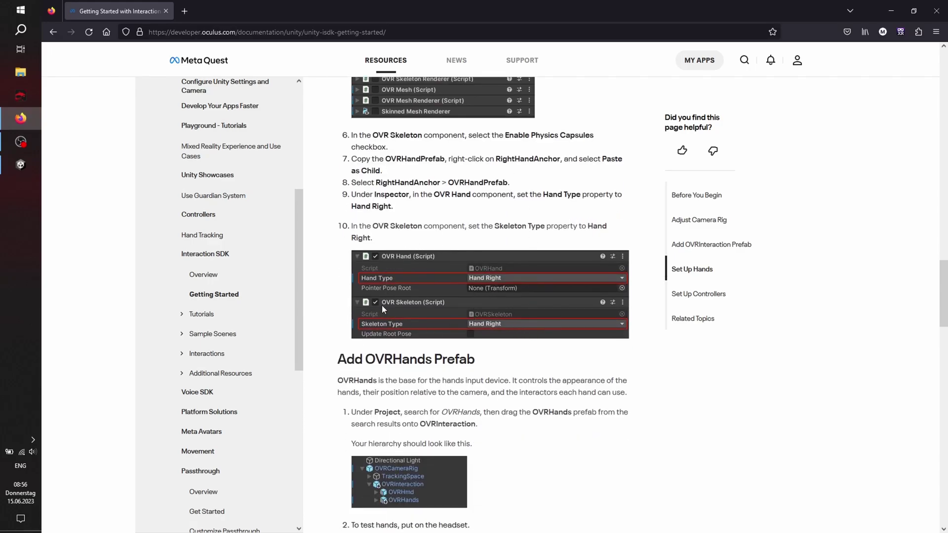
scroll(521, 323, "down", 3)
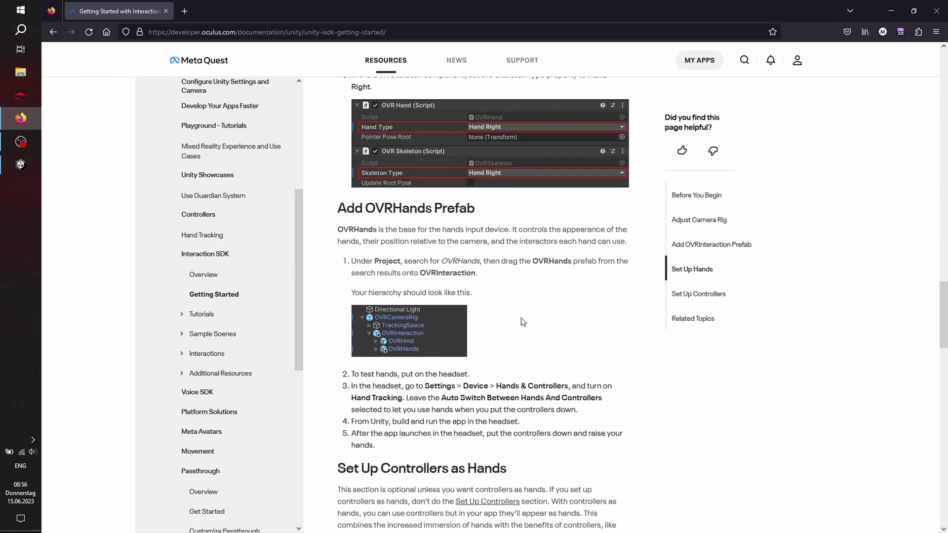
scroll(523, 322, "down", 5)
scroll(524, 322, "up", 3)
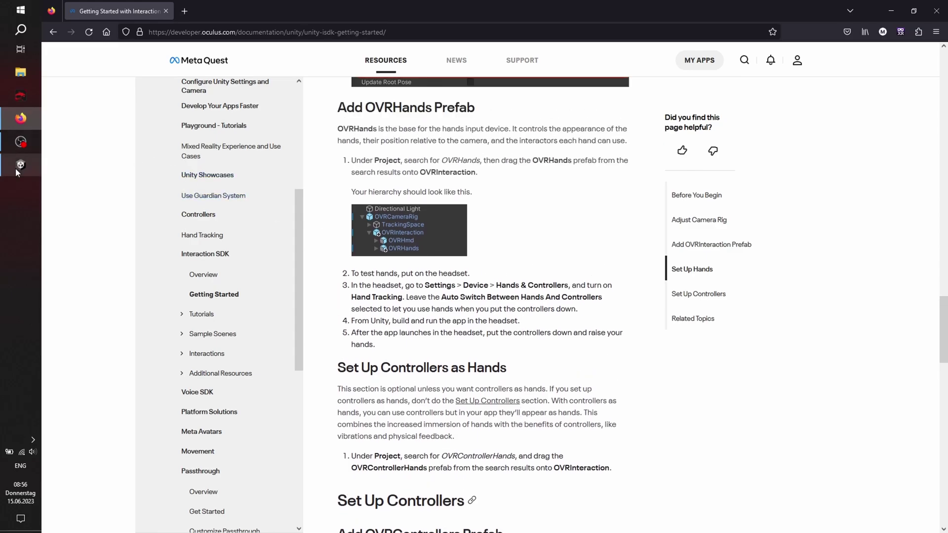
- Switch back to Unity and set Hand Type, Skeleton Type and Mesh Type to Hand Right on RightHandAnchor's OVRHandPrefab
left_click(18, 168)
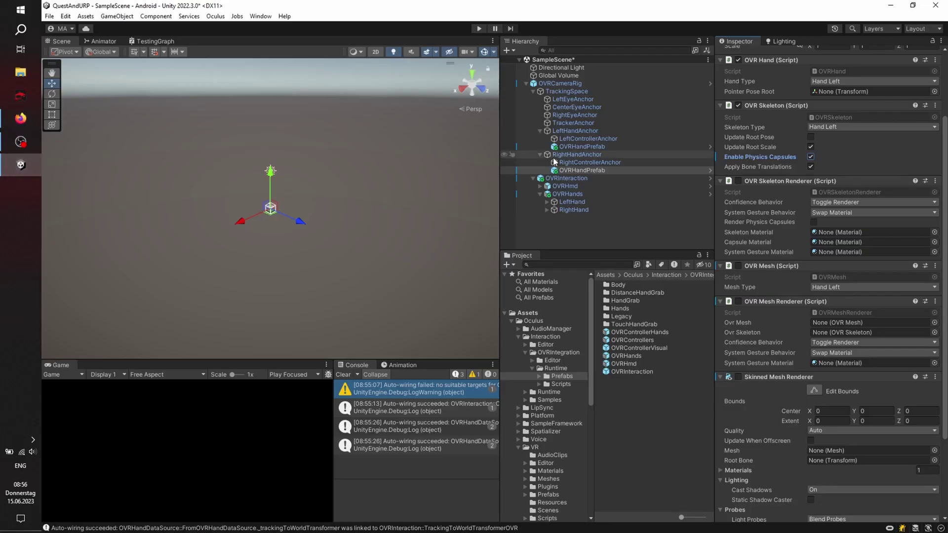
left_click(852, 82)
left_click(843, 113)
left_click(833, 126)
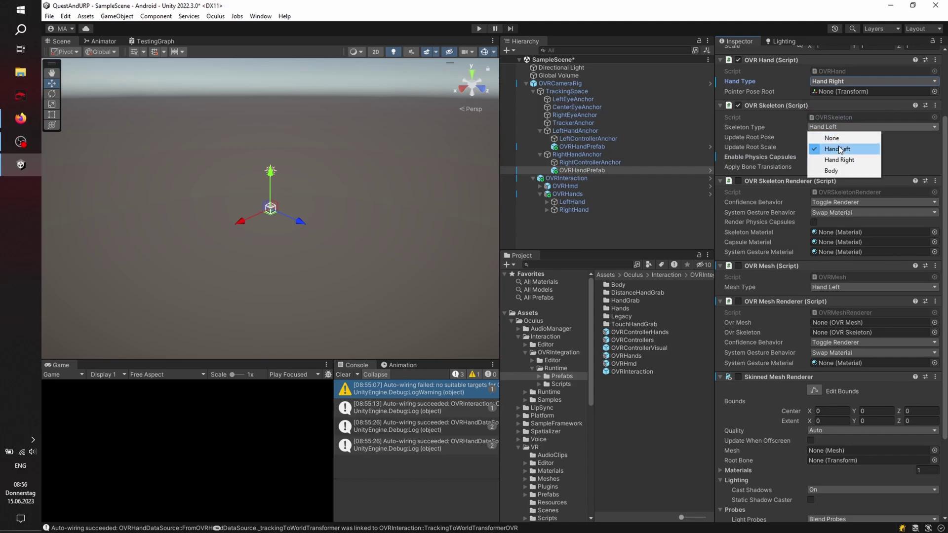
left_click(844, 166)
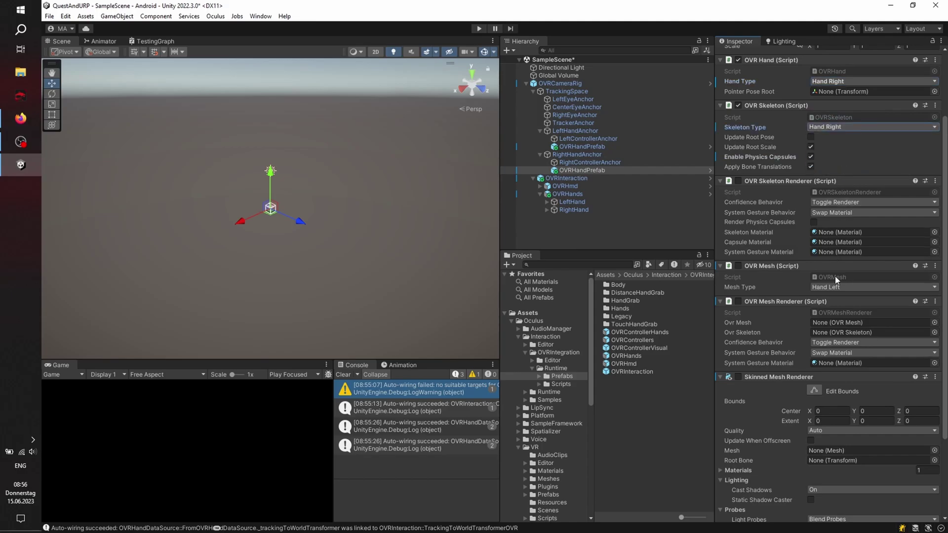
left_click(828, 288)
left_click(827, 320)
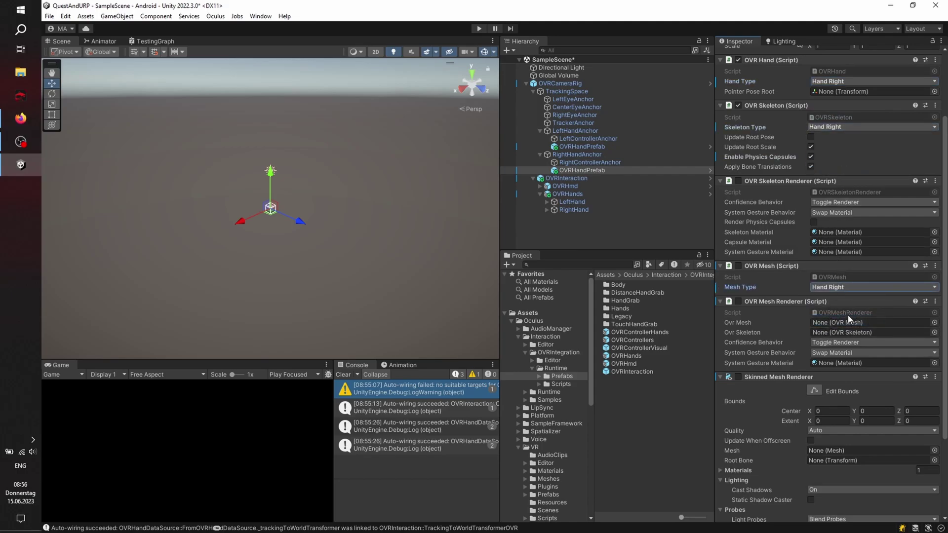
- Rename the OVRHandPrefab under LeftHandAnchor to Left.OVRHandPrefab
left_click(587, 146)
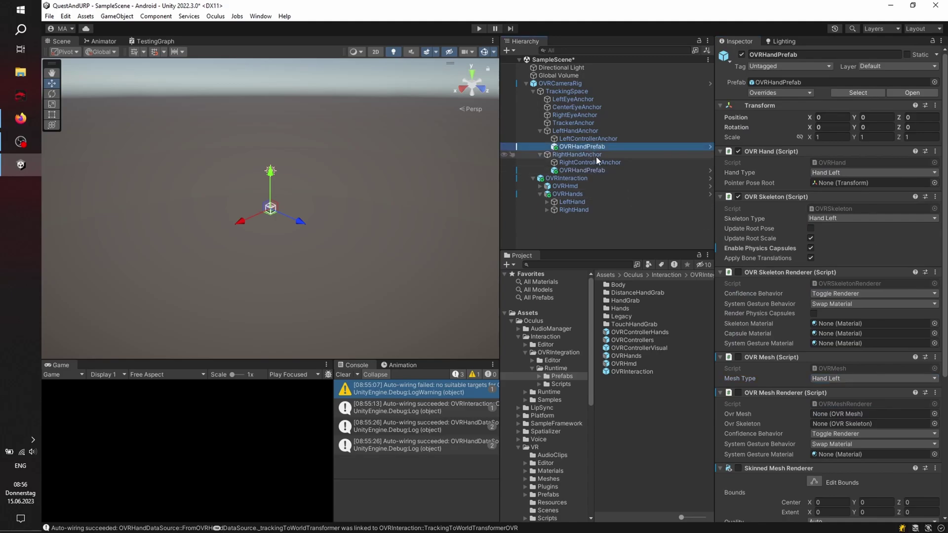
key("F2")
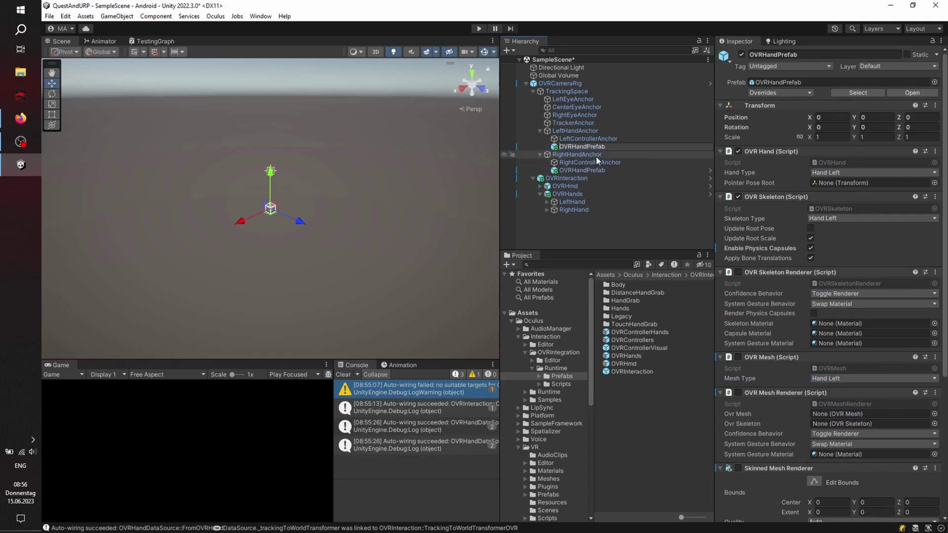
key("Home")
type("Le")
key("Return")
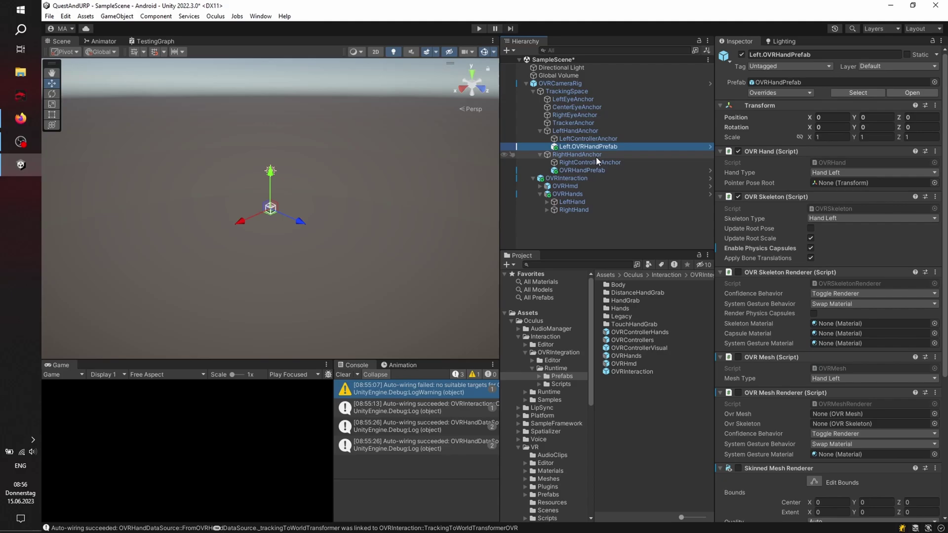
- Rename the OVRHandPrefab under RightHandAnchor to Right.OVRHandPrefab
left_click(588, 170)
key("F2")
key("Home")
type("Right")
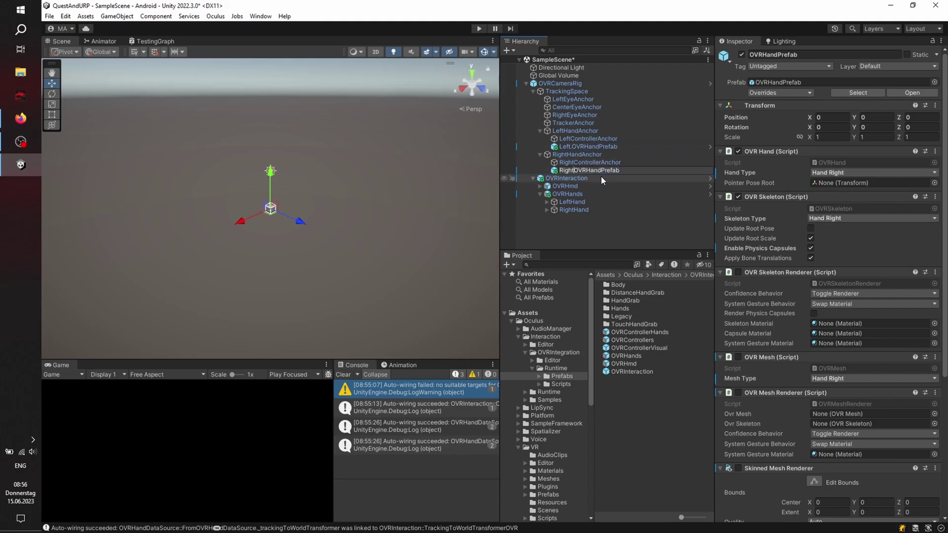
key("Return")
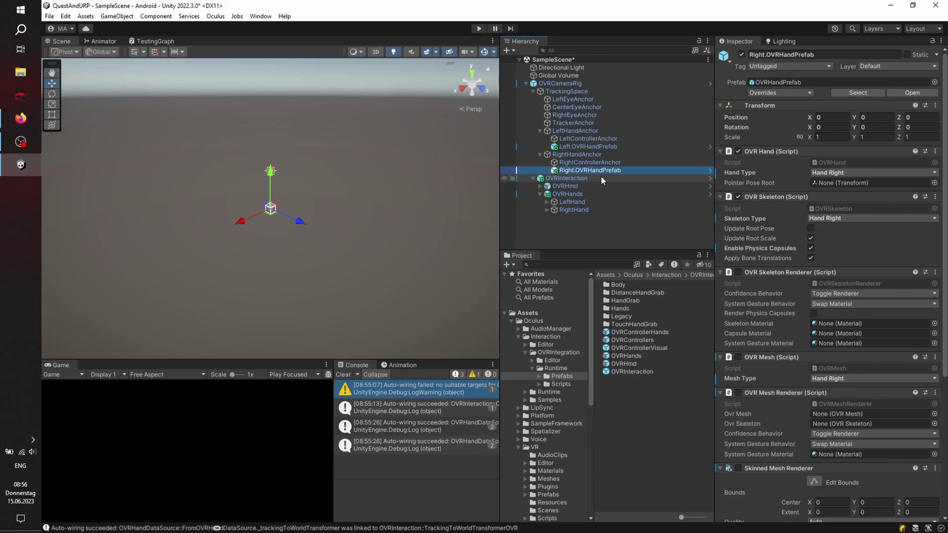
- Inspect the LeftHand object under OVRHands and expand it to view its child objects
left_click(570, 196)
left_click(570, 202)
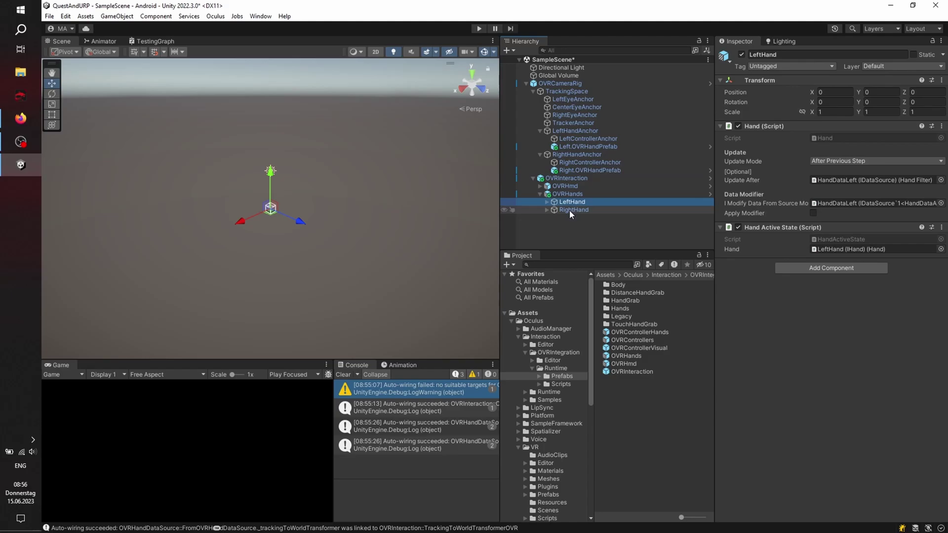
left_click(547, 203)
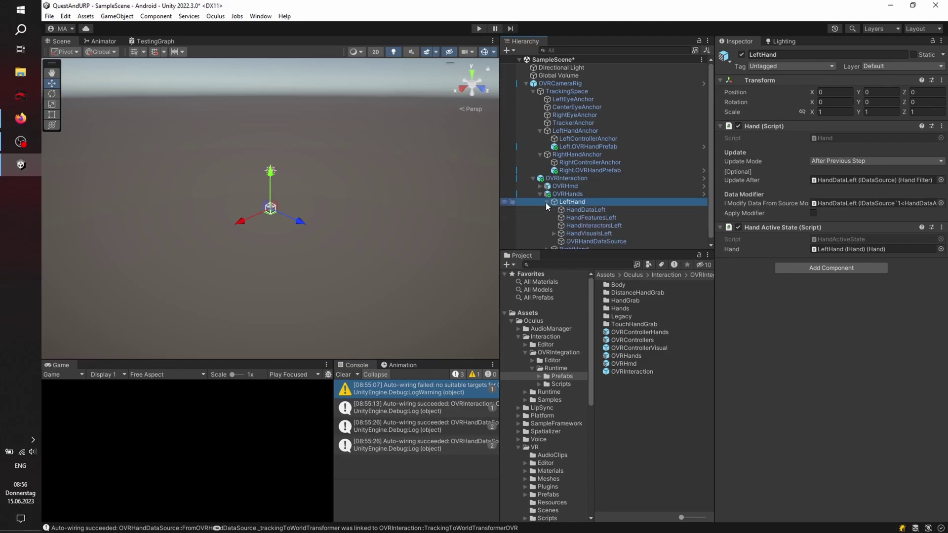
scroll(551, 202, "down", 1)
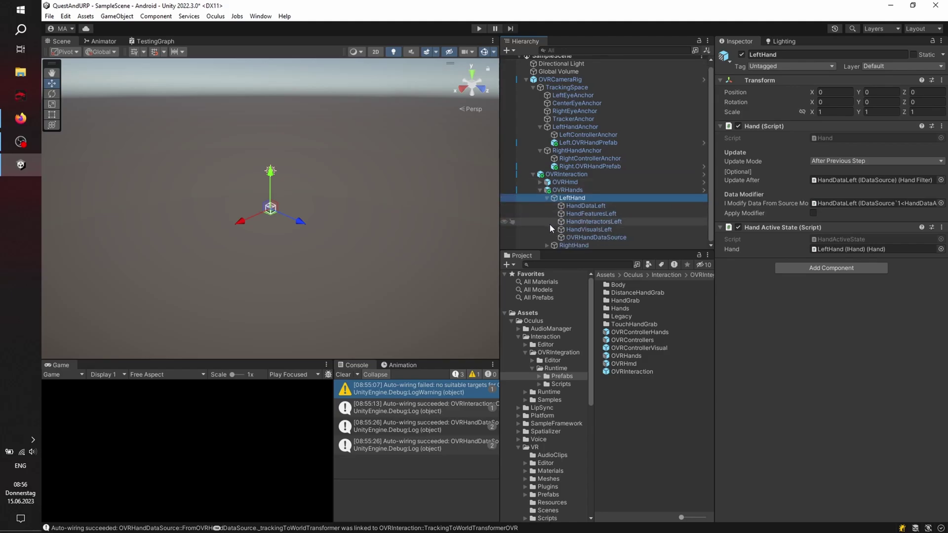
- Switch to Firefox and read the guide's sections on setting up controllers as hands and adding the OVRControllers prefab
left_click(20, 119)
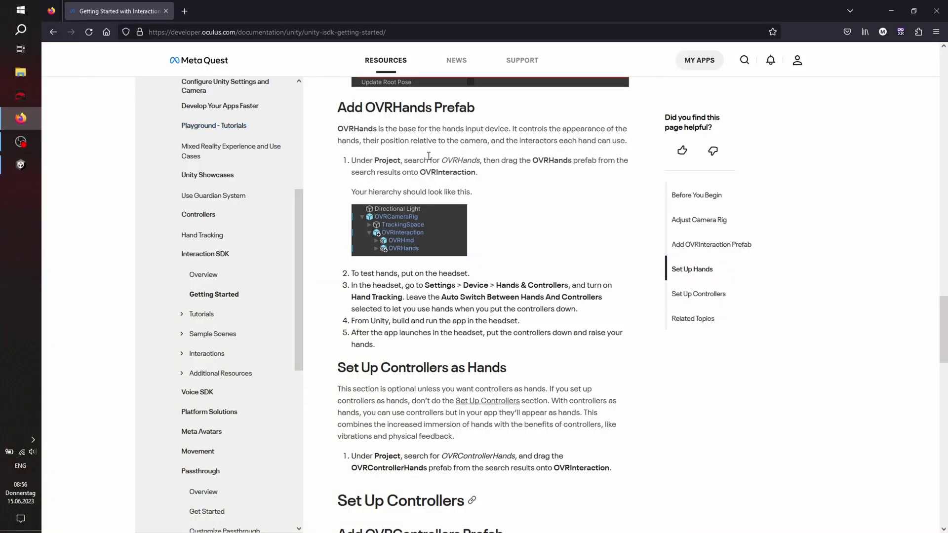
scroll(485, 200, "down", 4)
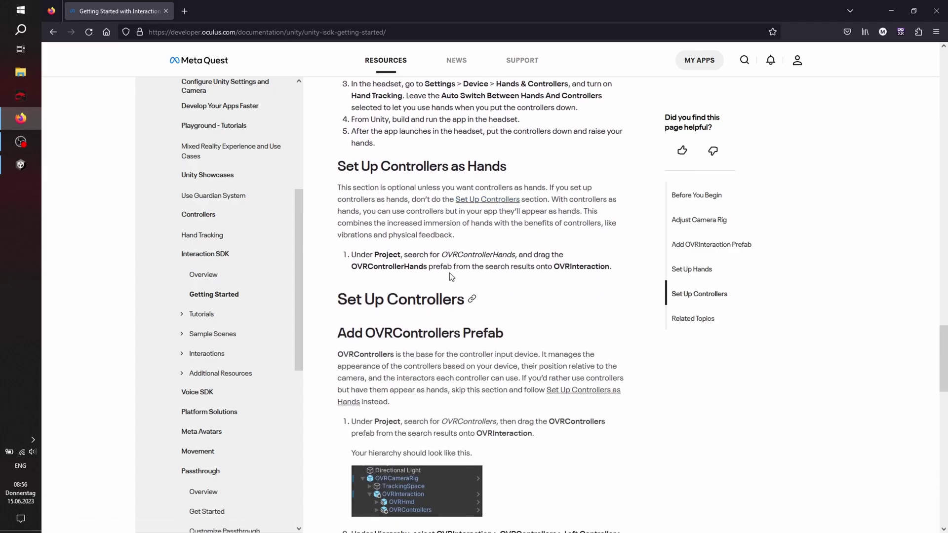
left_click_drag(378, 257, 498, 270)
left_click(573, 285)
scroll(580, 267, "down", 5)
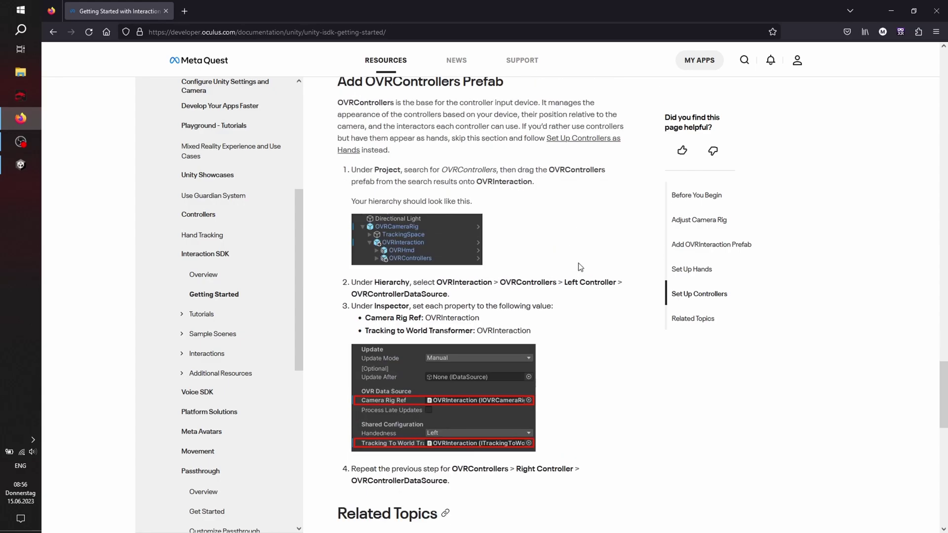
scroll(580, 267, "down", 4)
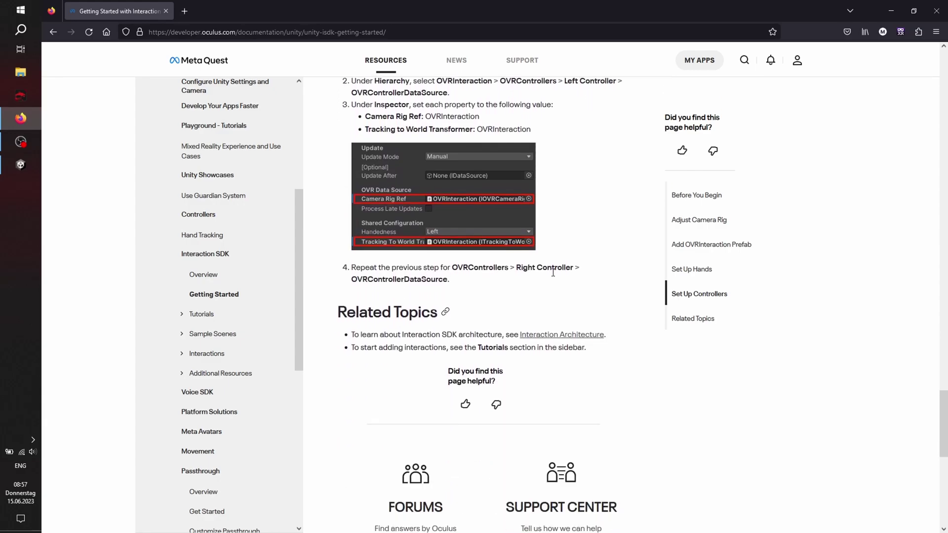
- Open the Create Hand Grab Poses (PC) tutorial and read how to configure, record and tweak hand grab poses
left_click(183, 315)
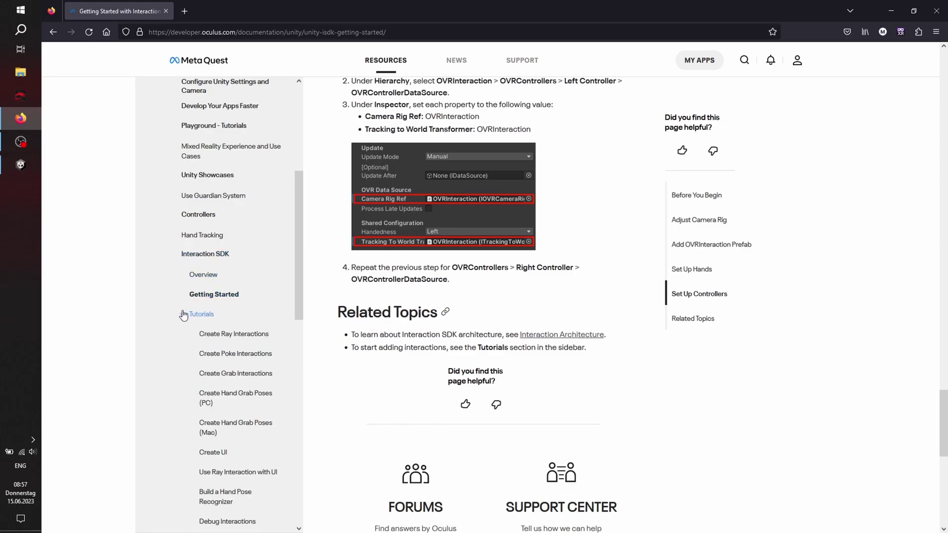
scroll(233, 274, "down", 3)
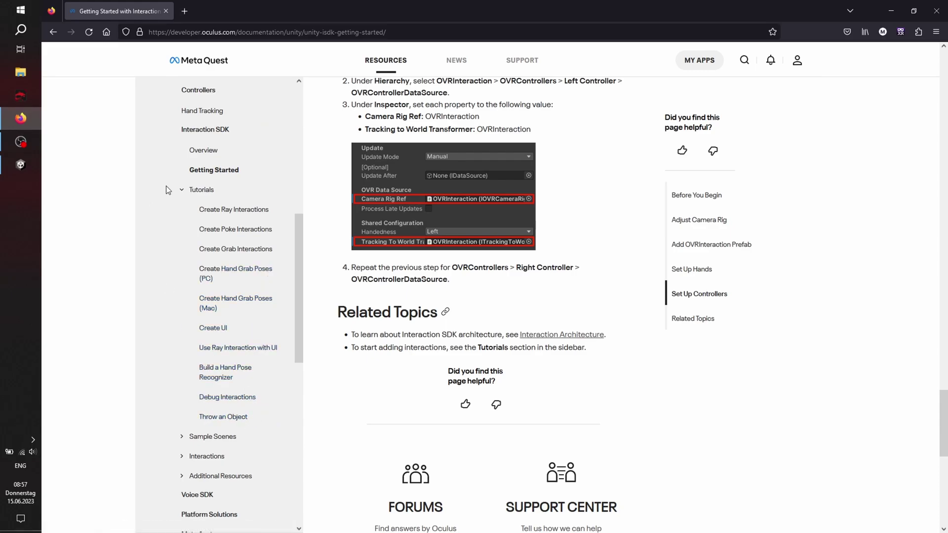
left_click(211, 274)
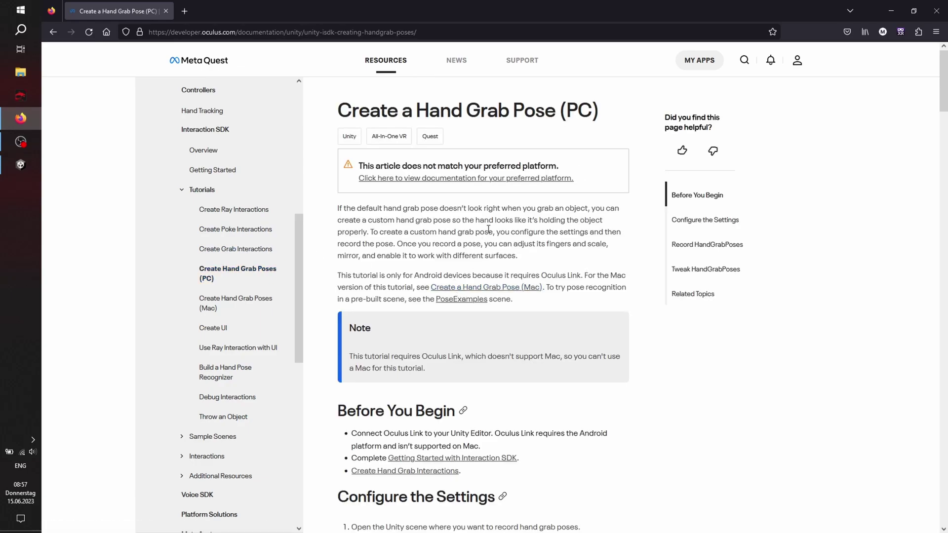
scroll(489, 229, "down", 3)
scroll(488, 229, "down", 4)
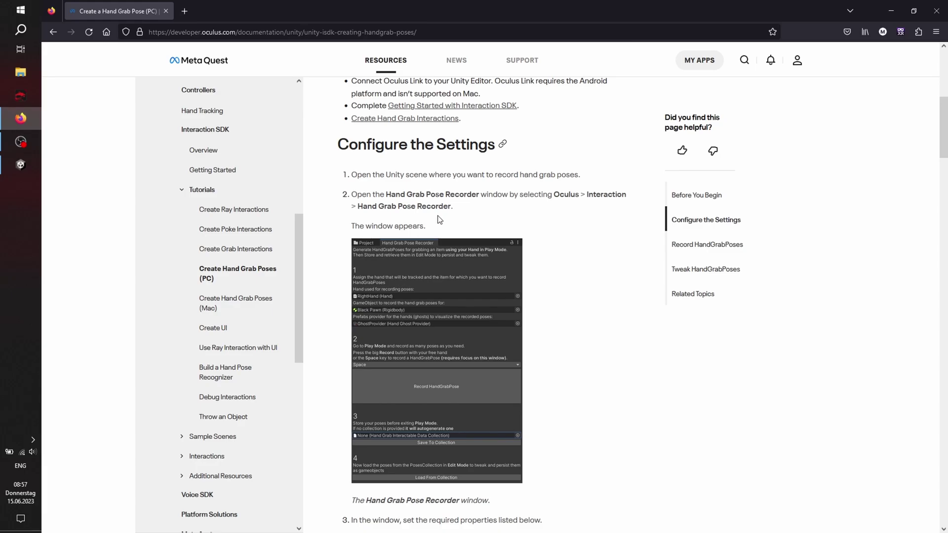
scroll(439, 219, "down", 4)
scroll(439, 219, "down", 3)
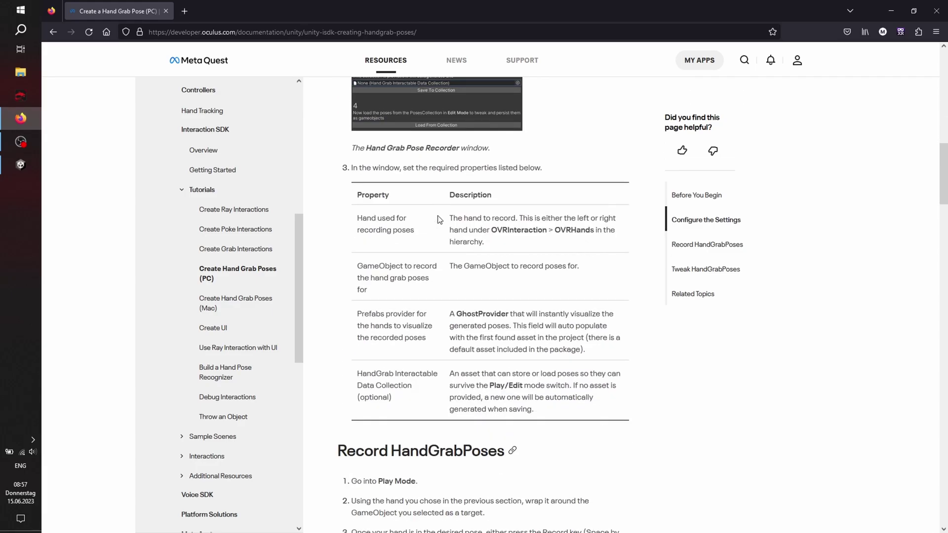
scroll(475, 251, "down", 5)
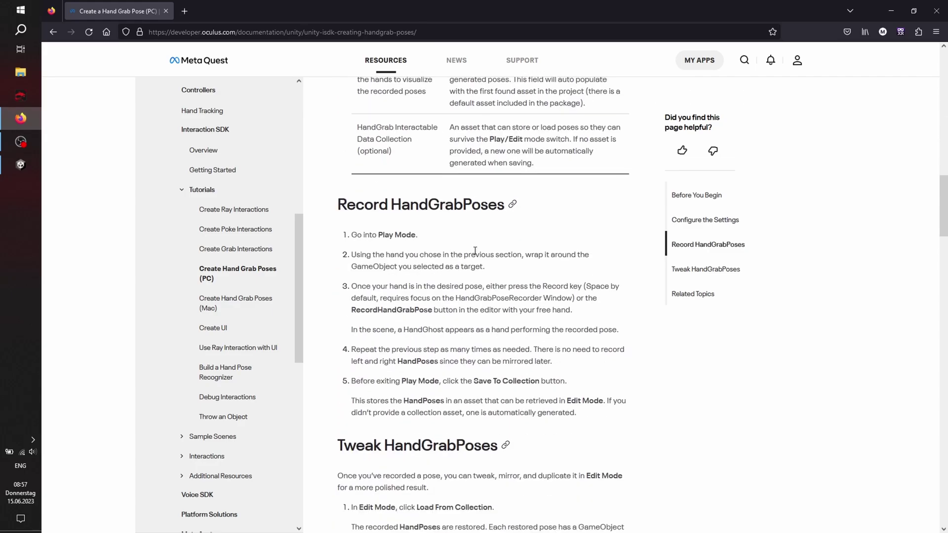
scroll(475, 251, "down", 2)
scroll(469, 326, "down", 5)
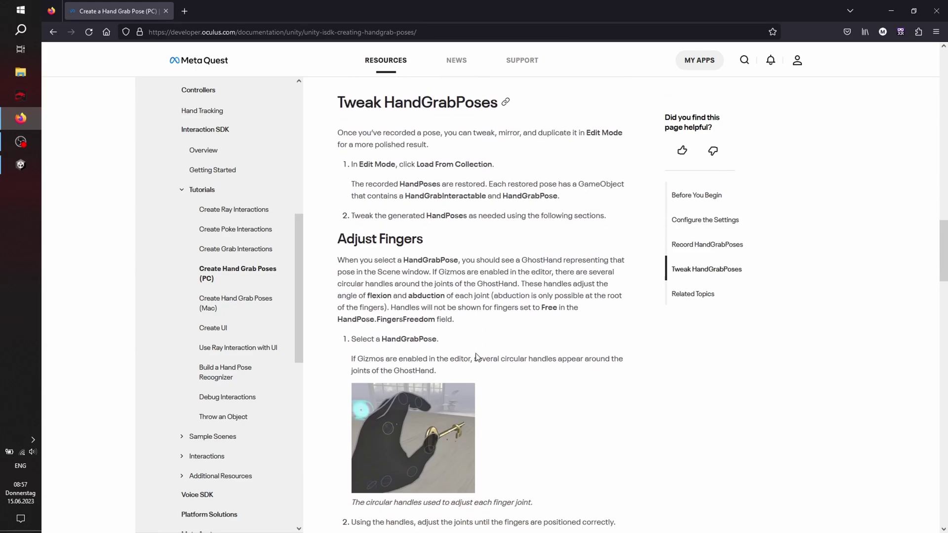
scroll(477, 356, "down", 2)
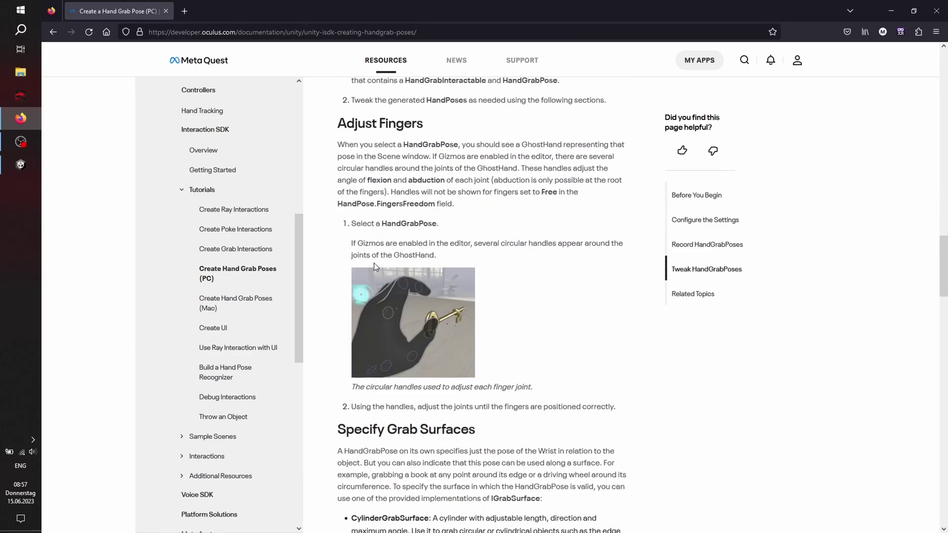
- Open the Create Grab Interactions tutorial and read how to add grab interactors to hands, controllers as hands and controllers
left_click(259, 254)
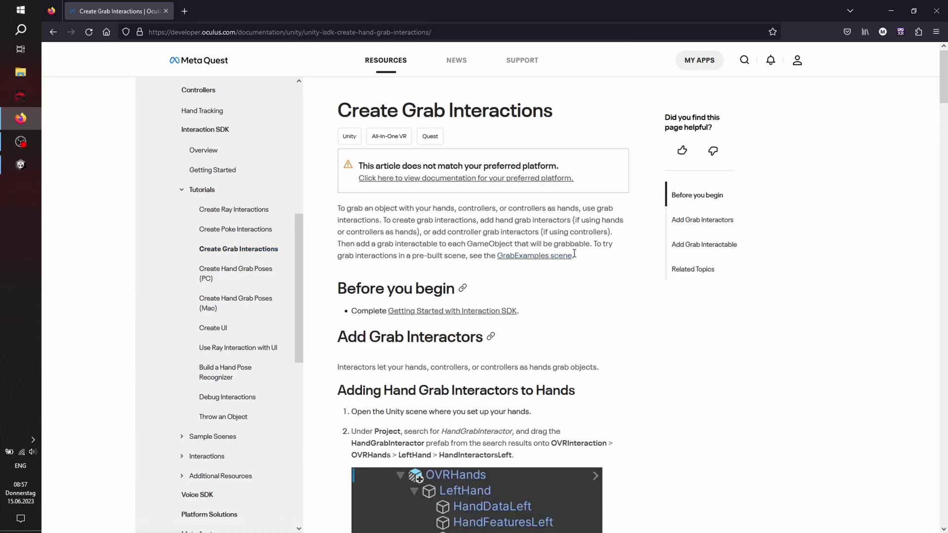
scroll(575, 255, "down", 3)
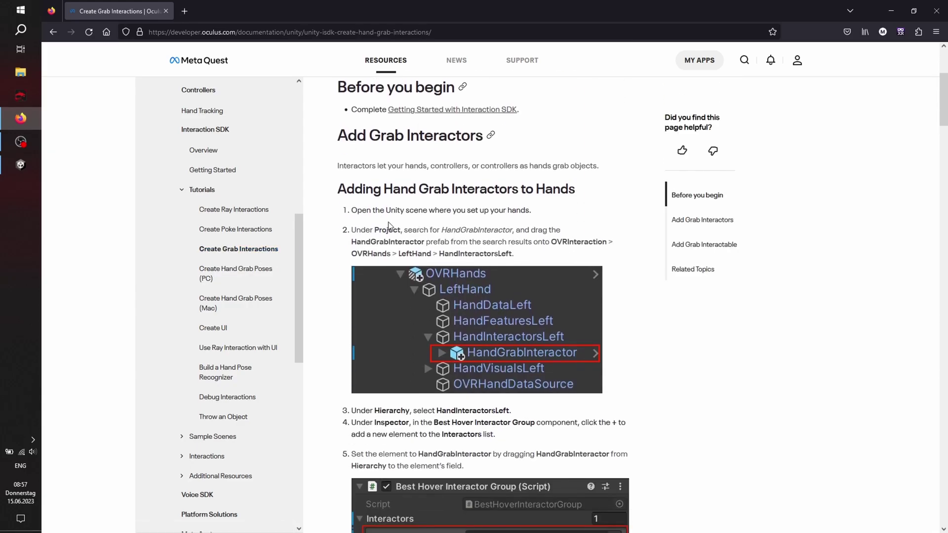
left_click_drag(376, 230, 494, 266)
left_click(542, 234)
scroll(542, 234, "down", 4)
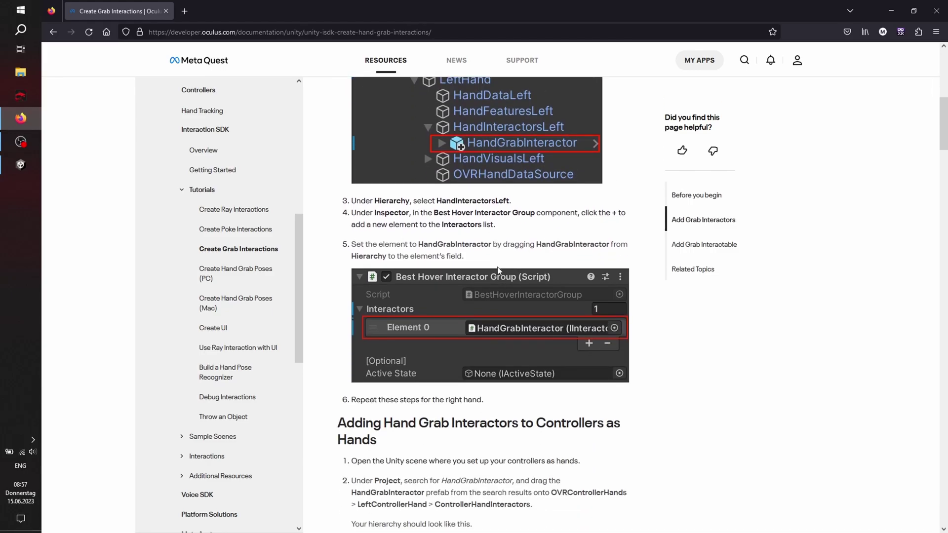
scroll(498, 270, "down", 5)
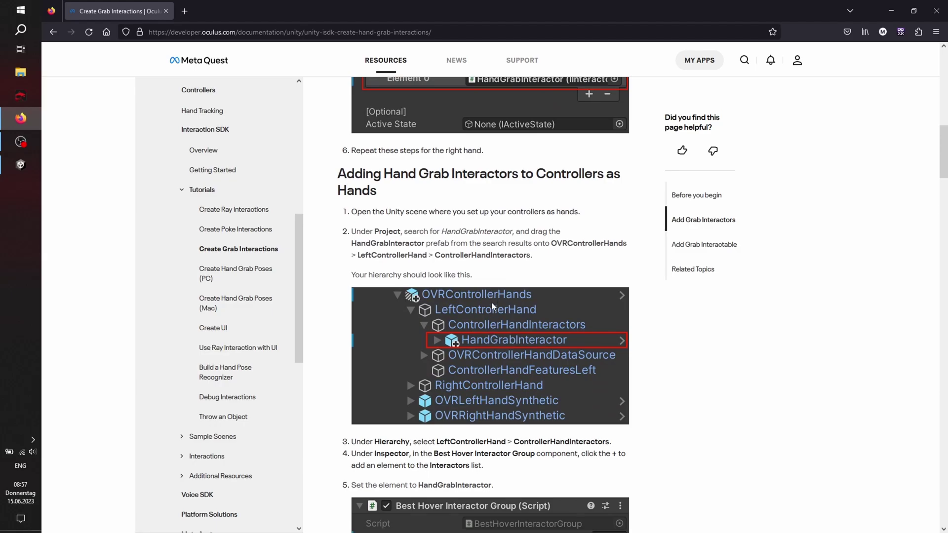
scroll(494, 302, "down", 5)
scroll(503, 325, "down", 5)
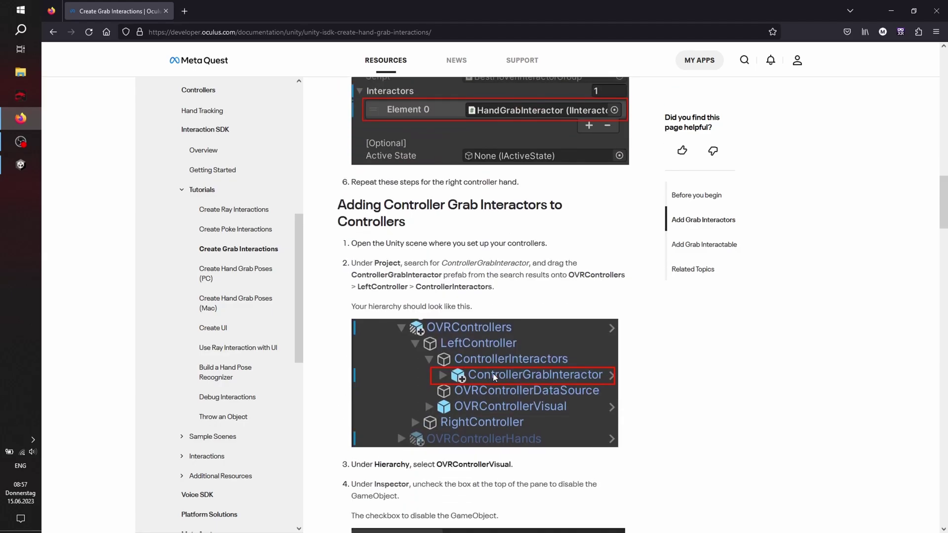
- Read the tutorial's Add Grab Interactable section, including the cube's Box Collider, Rigidbody and Grab Interactable settings
scroll(532, 294, "down", 16)
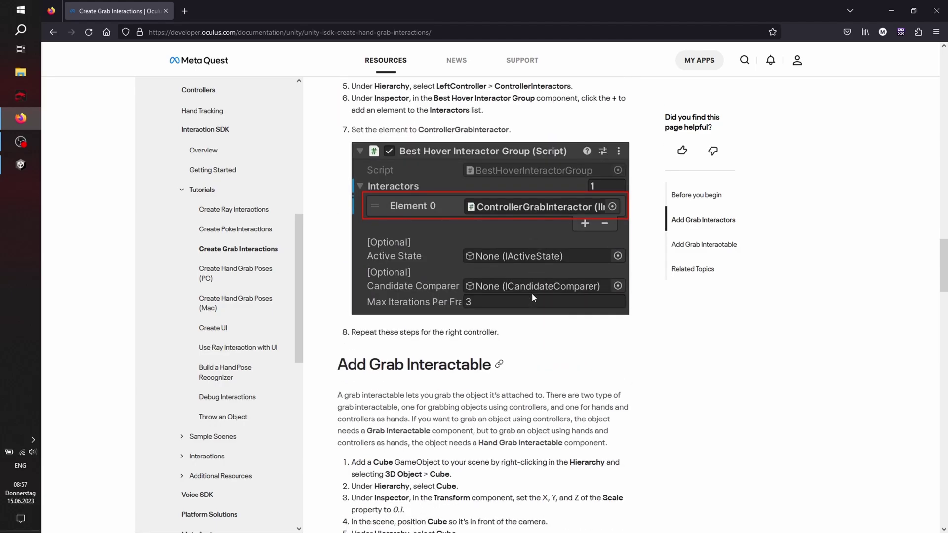
scroll(533, 293, "down", 4)
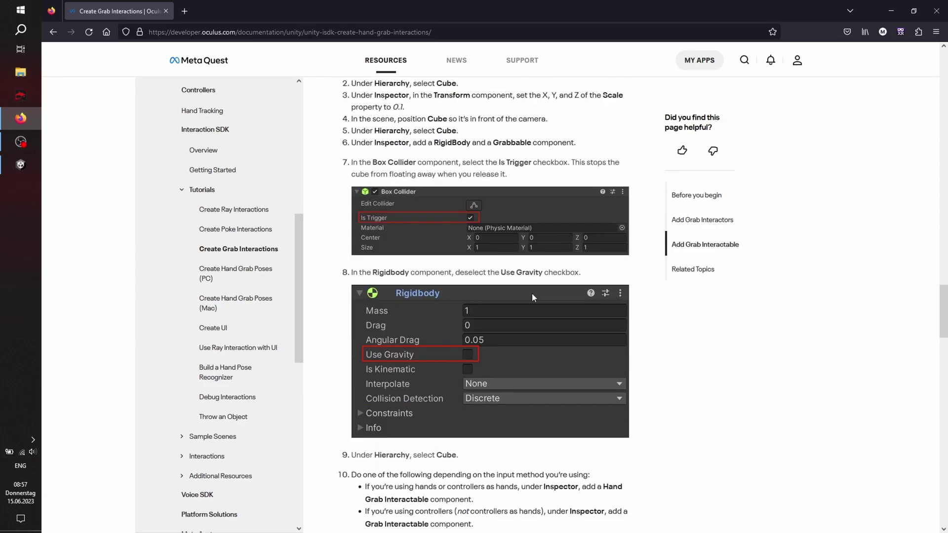
scroll(533, 297, "down", 8)
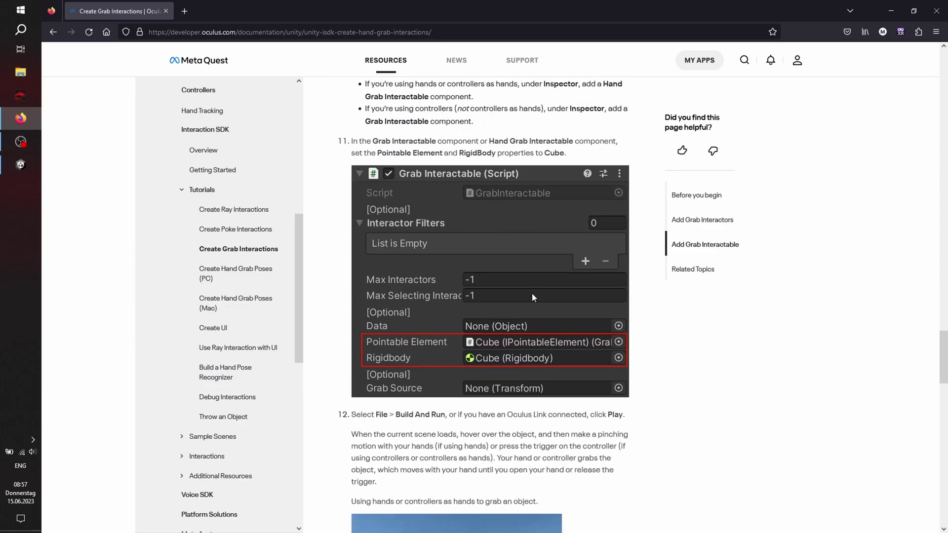
scroll(532, 293, "down", 8)
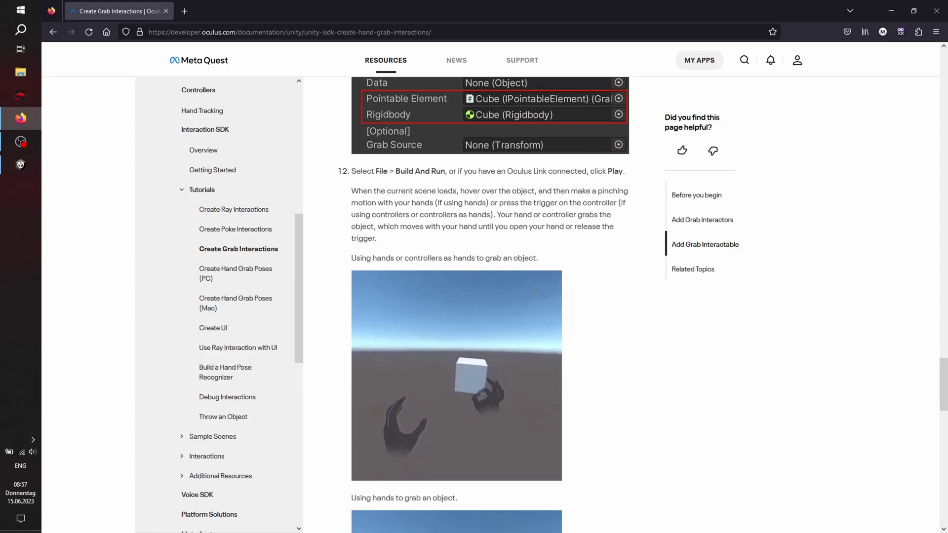
scroll(530, 336, "down", 5)
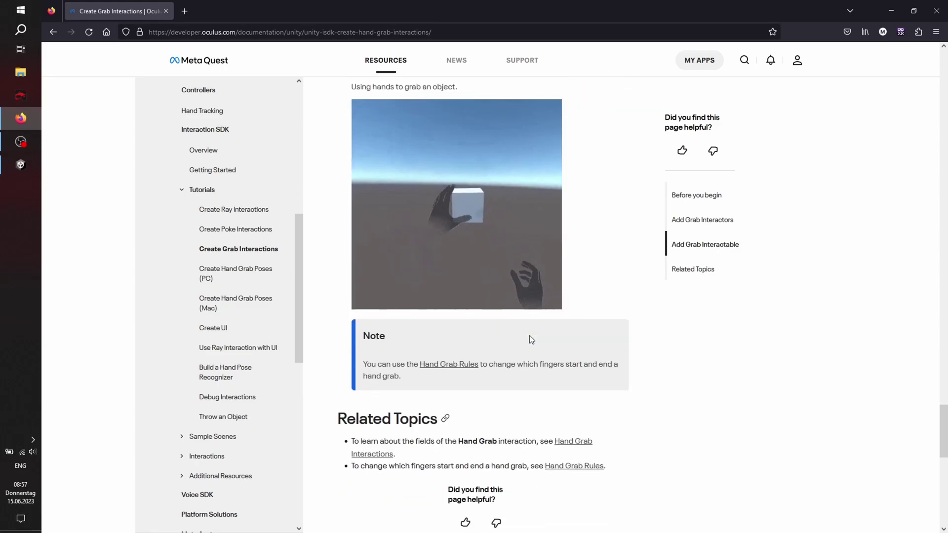
- Switch back to Unity and examine the left and right hand models in the scene up close
left_click(20, 165)
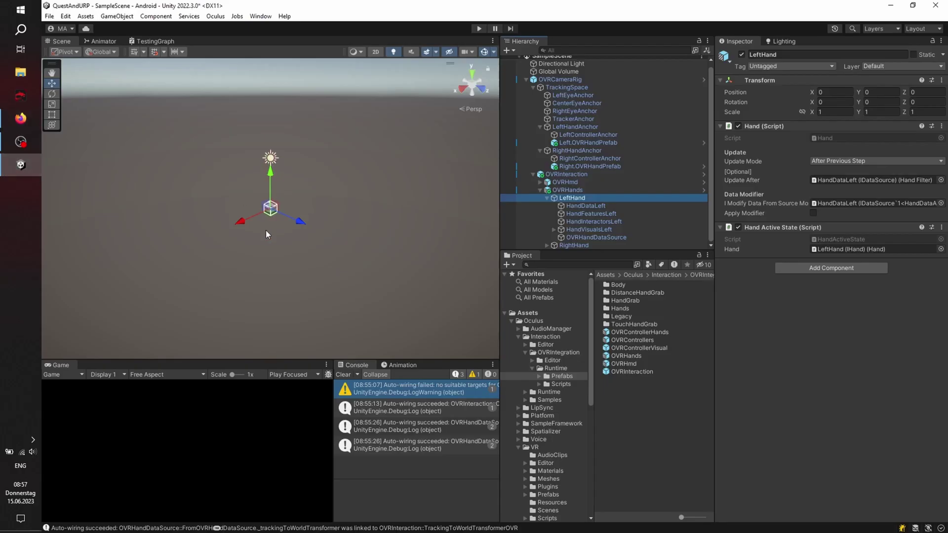
scroll(266, 230, "up", 10)
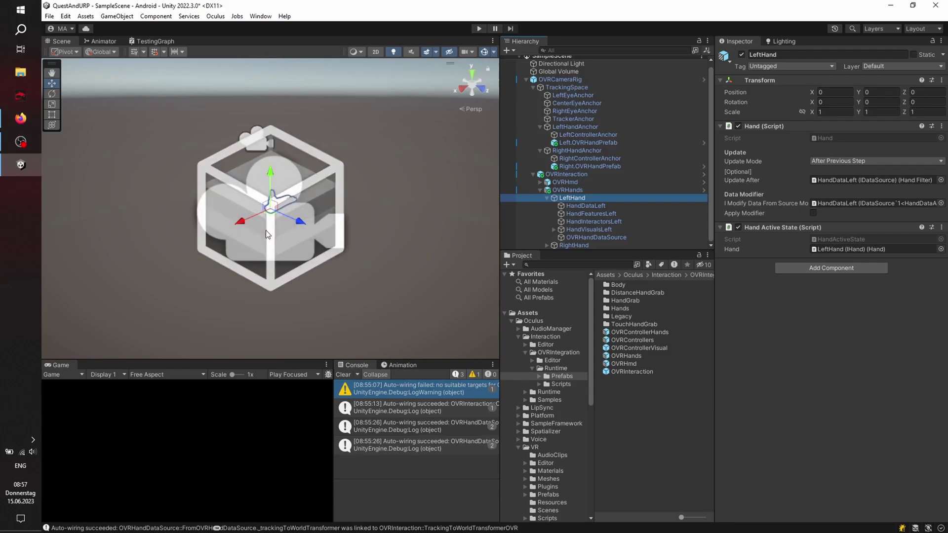
scroll(265, 230, "up", 3)
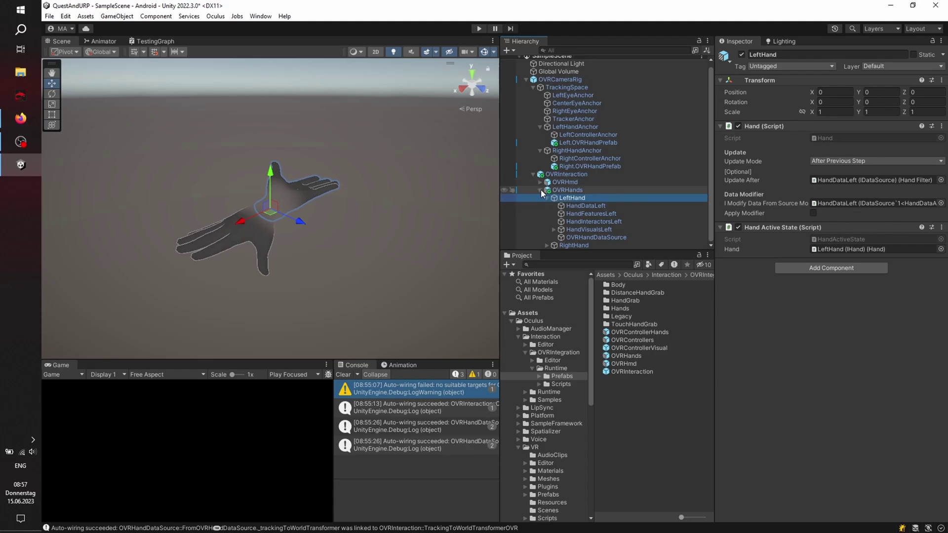
- Collapse OVRInteraction and OVRCameraRig in the hierarchy, clear the selection and save the scene
left_click(533, 175)
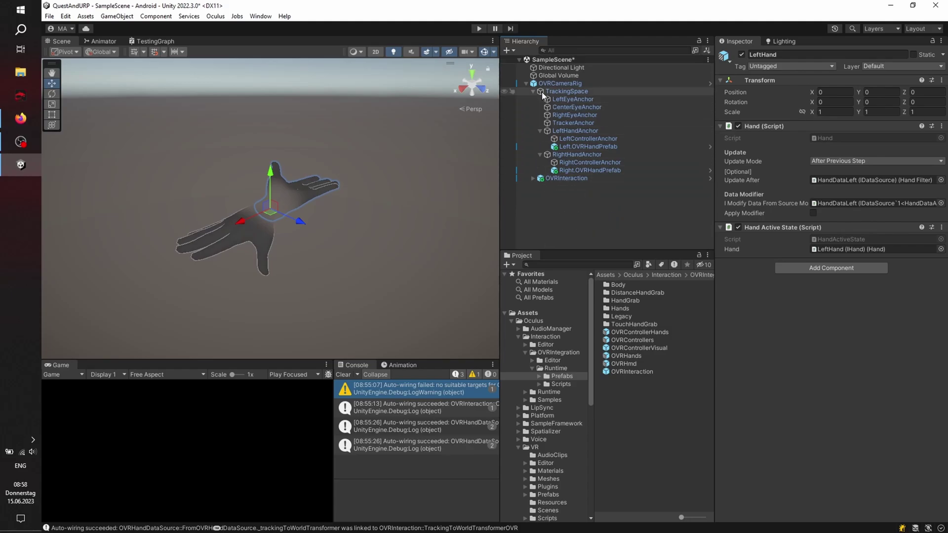
left_click(525, 84)
left_click(571, 131)
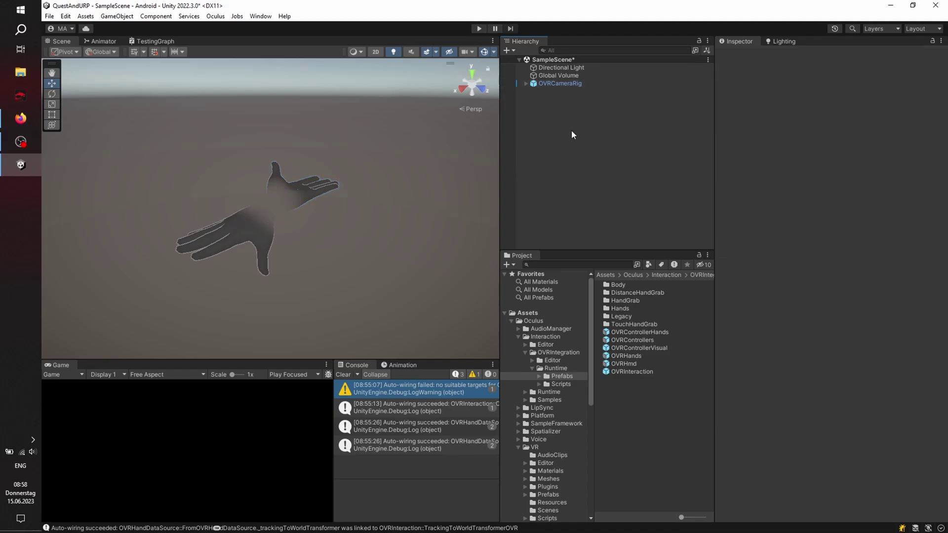
key("ctrl+s")
- Add a 3D Cube object at the root of SampleScene, keeping the default name Cube
right_click(571, 131)
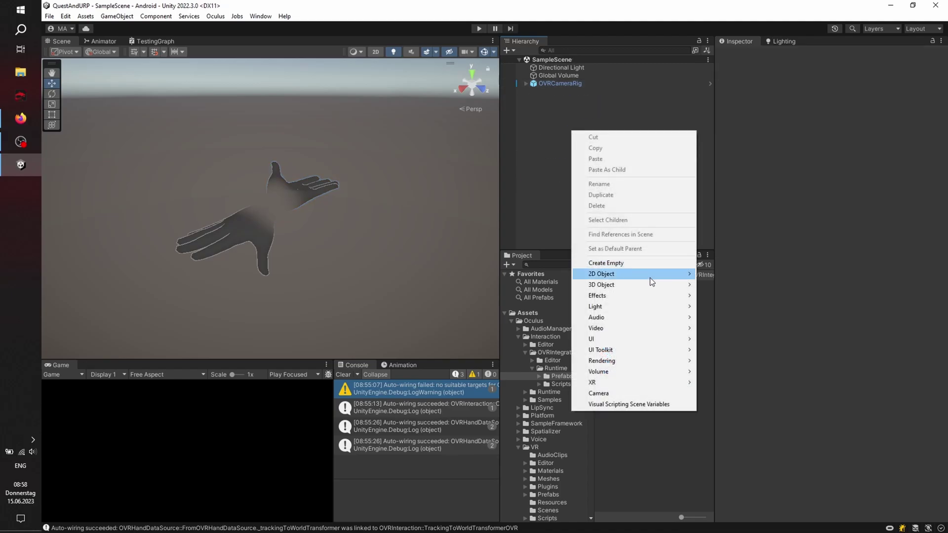
mouse_move(656, 284)
left_click(734, 286)
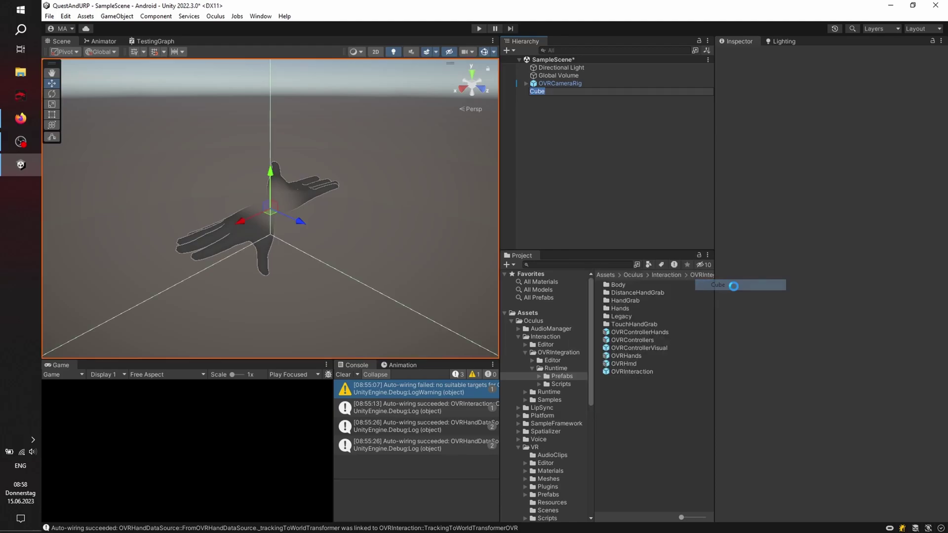
left_click(614, 168)
scroll(453, 166, "down", 5)
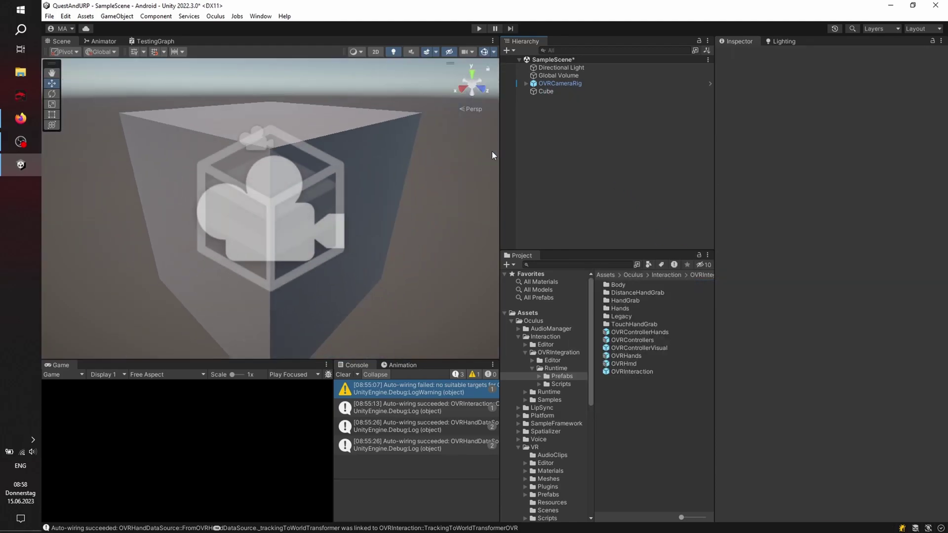
- Move the Cube along the Z axis to about 1.5, in front of the camera rig
left_click(546, 84)
left_click(545, 92)
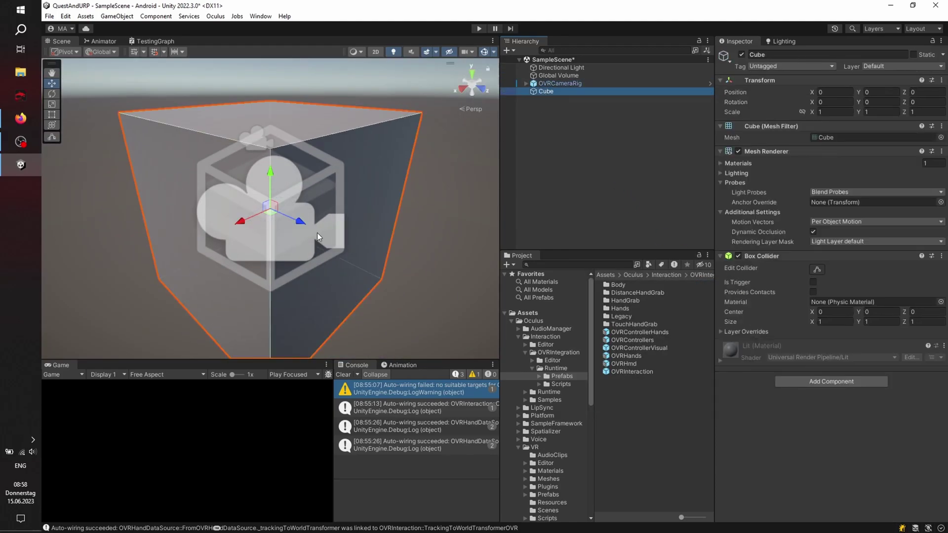
left_click_drag(301, 221, 946, 420)
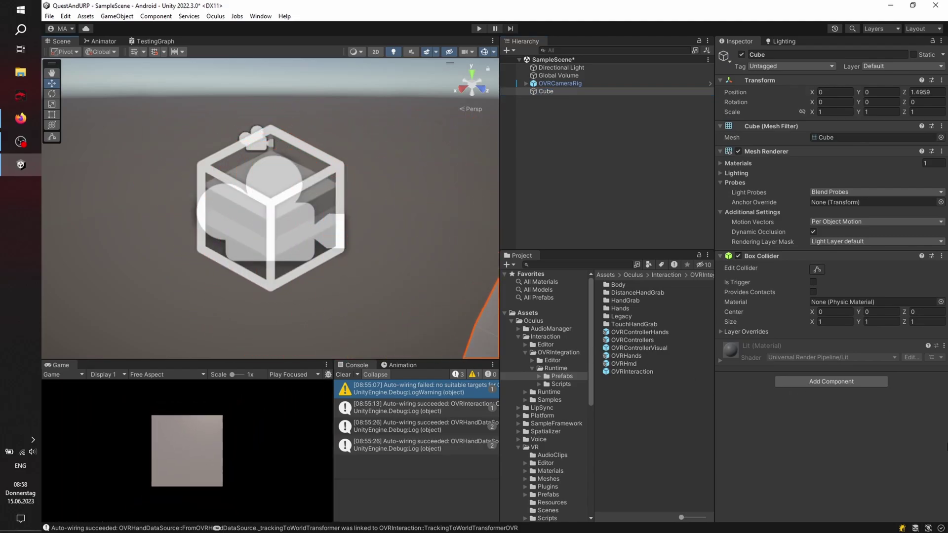
- Set the Cube's position to Y 1.5 and Z 1 so it sits in front of the camera rig
scroll(381, 266, "down", 5)
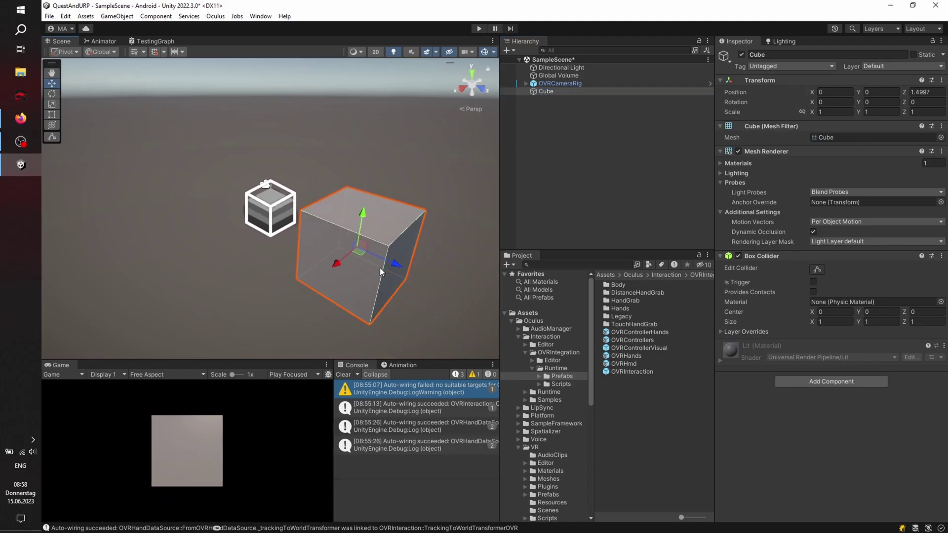
left_click_drag(377, 258, 434, 275)
left_click(878, 88)
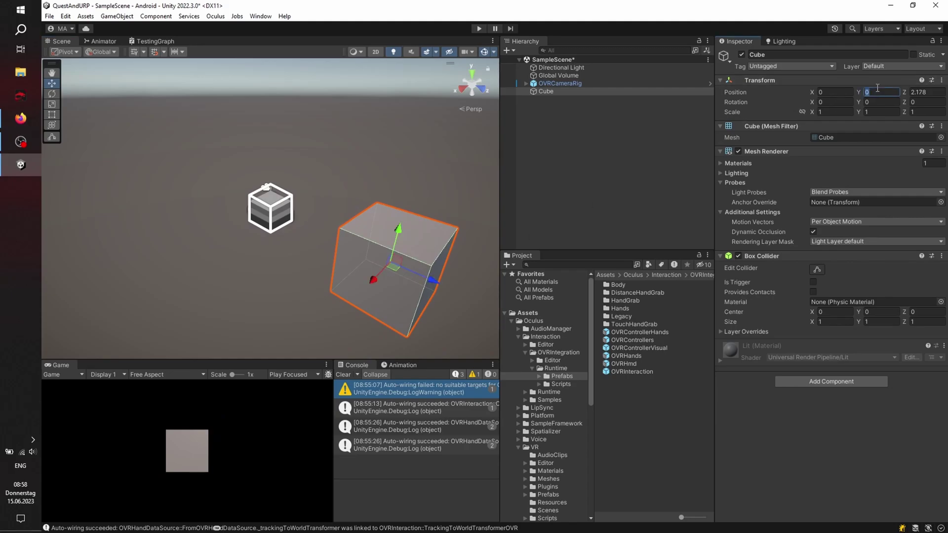
type("1,5")
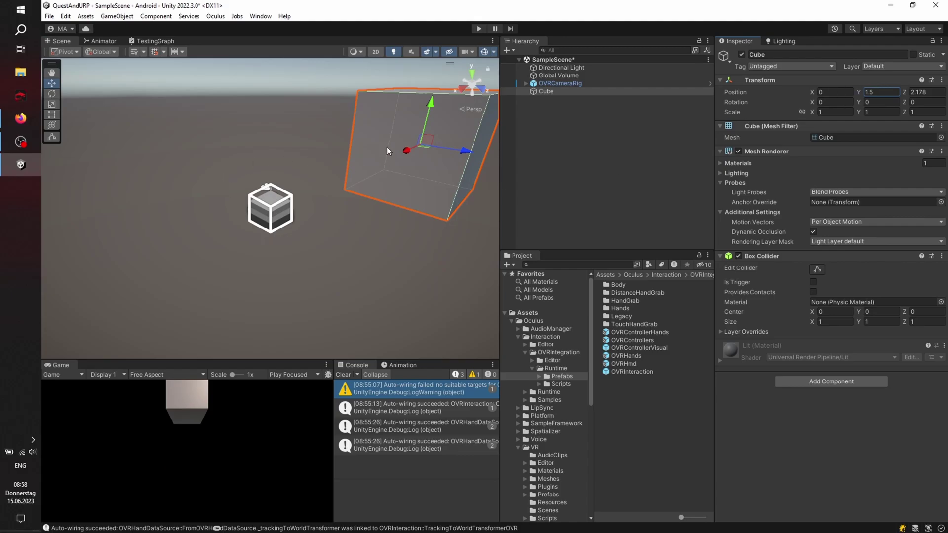
left_click(923, 92)
type("1")
- Set the Cube's scale to 0.3 on the X, Y and Z axes and save the scene
left_click(836, 111)
type("0")
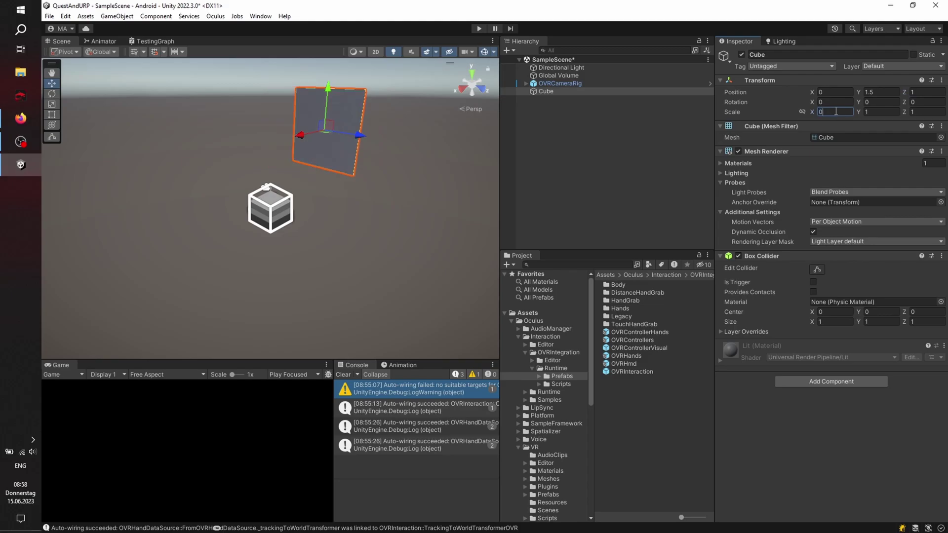
type(",3")
left_click(884, 112)
type("0")
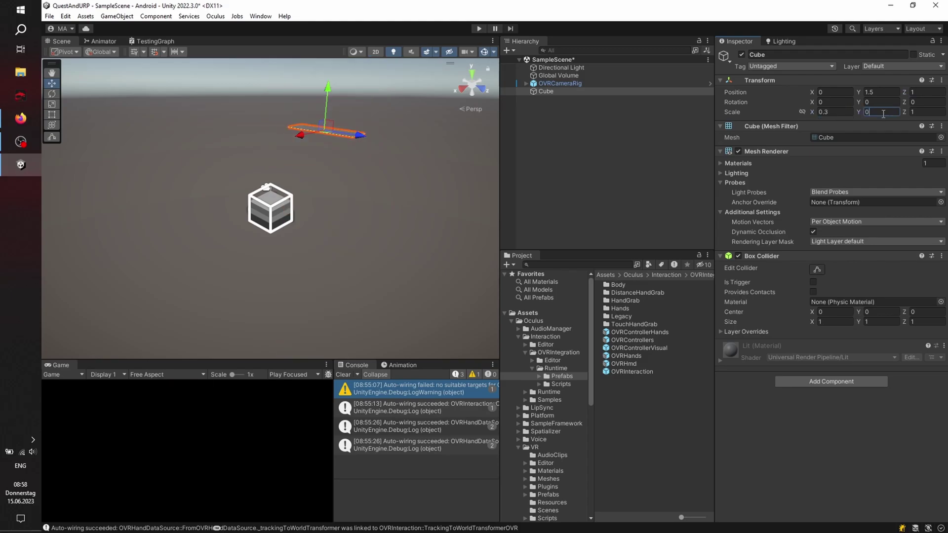
type(",3")
left_click(915, 111)
type("0,3")
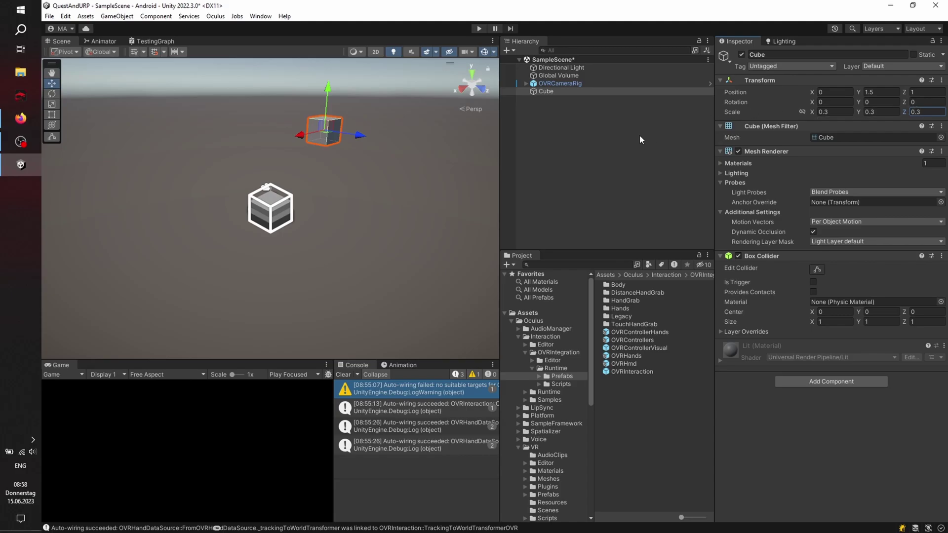
key("ctrl+s")
- Collapse the Oculus and Packages folders, and create and open a folder named Shaders directly under Assets
left_click(511, 321)
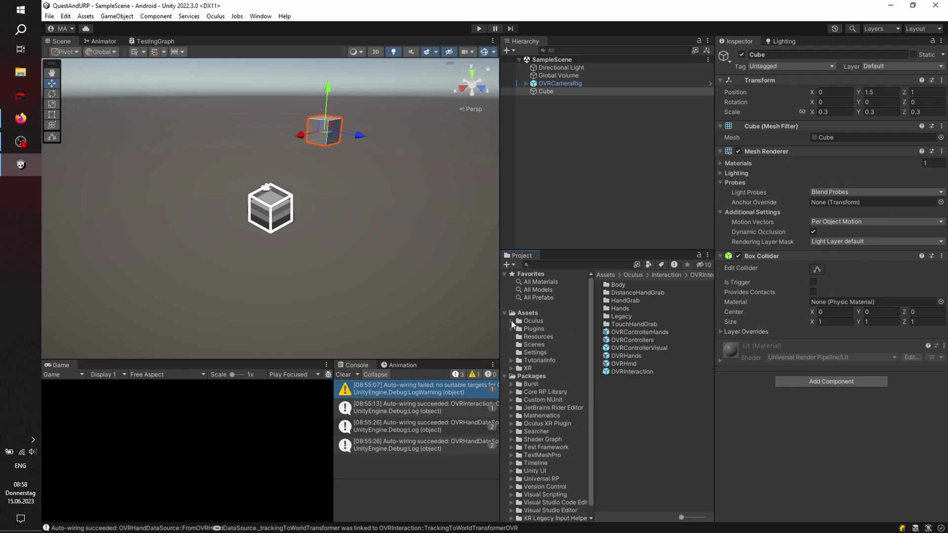
left_click(507, 377)
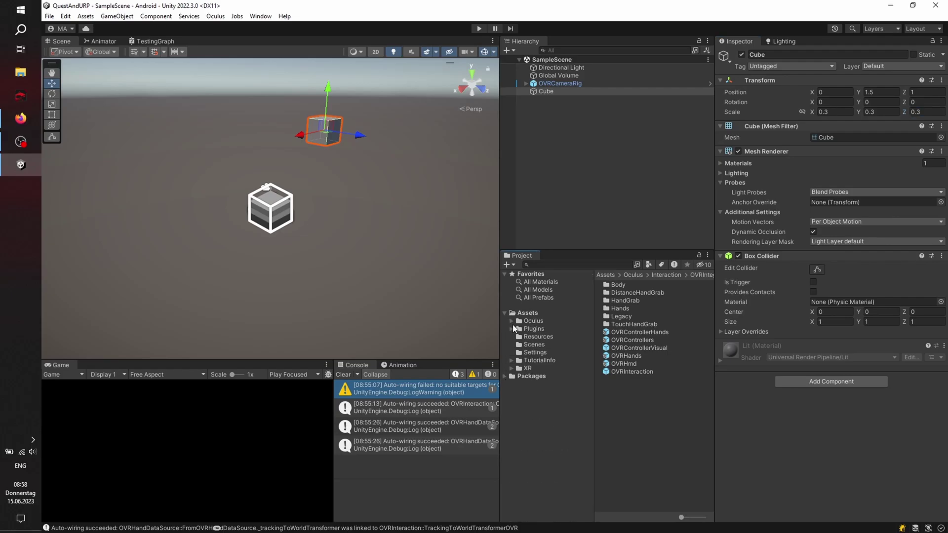
left_click(523, 313)
right_click(630, 393)
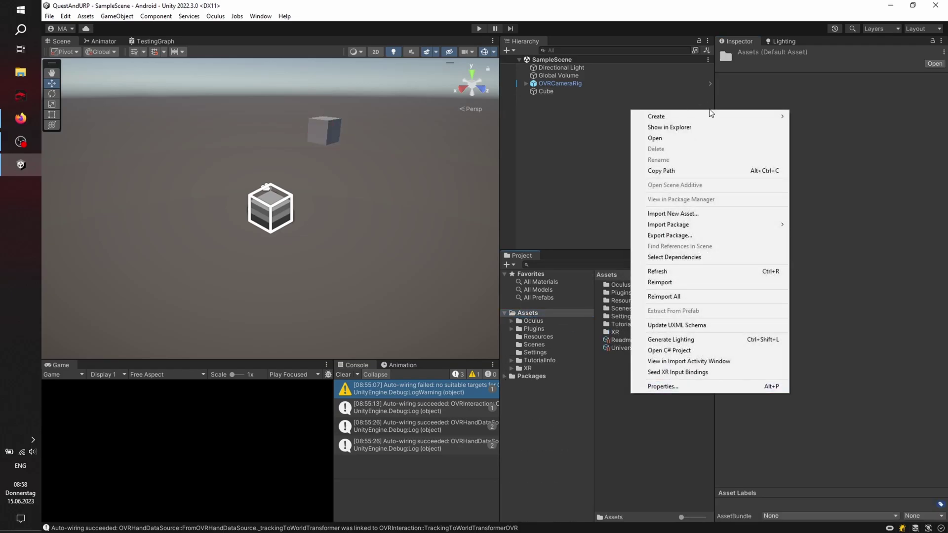
mouse_move(709, 121)
left_click(818, 40)
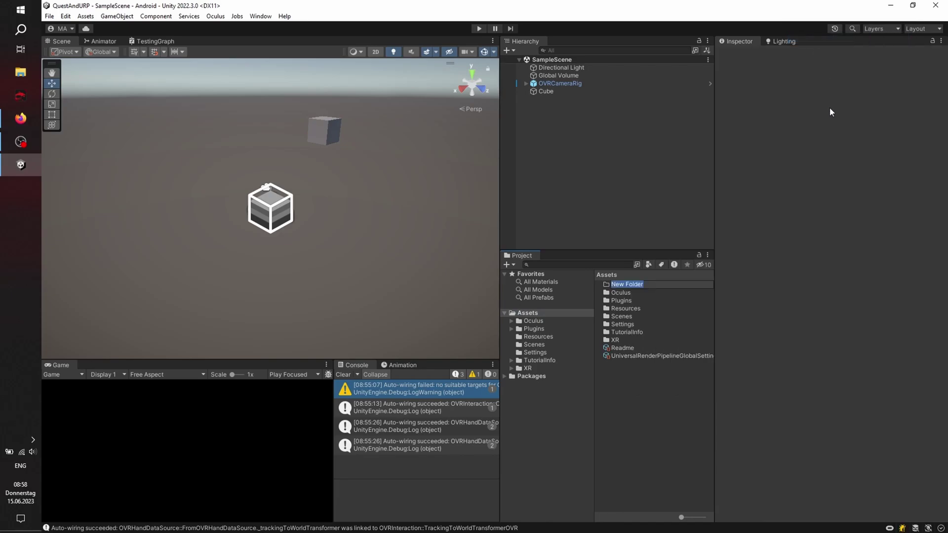
type("Shaders")
key("Return")
key("Return")
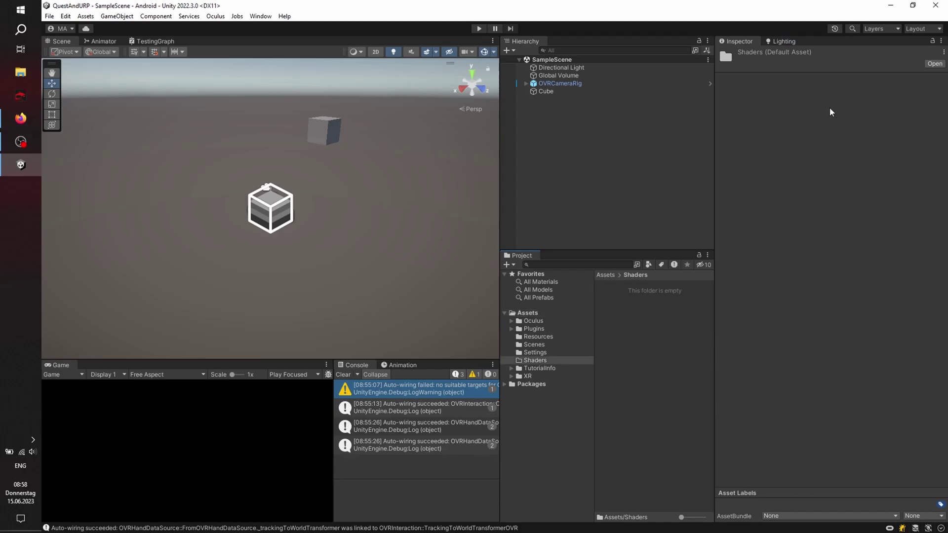
- Create a URP Unlit Shader Graph named FirstShaderGraphShader in the Shaders folder
right_click(621, 325)
mouse_move(774, 95)
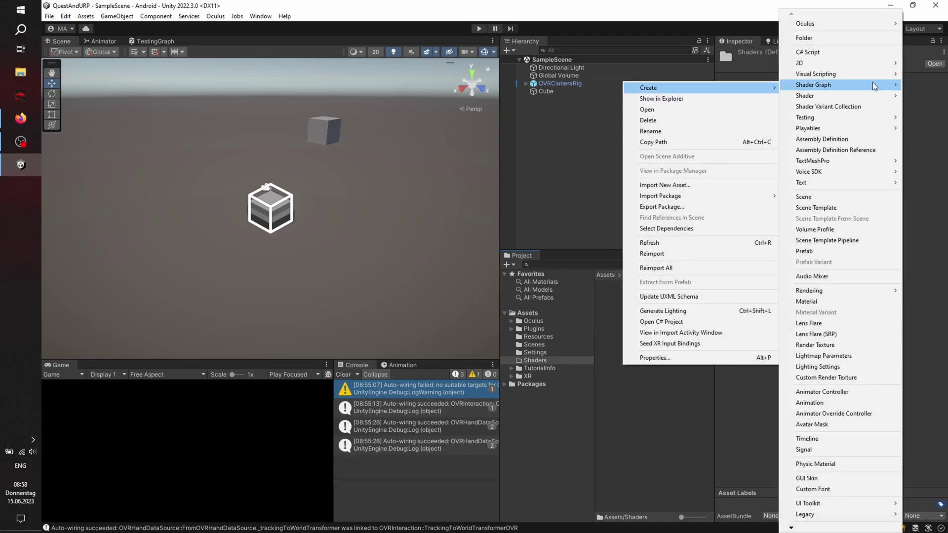
mouse_move(717, 85)
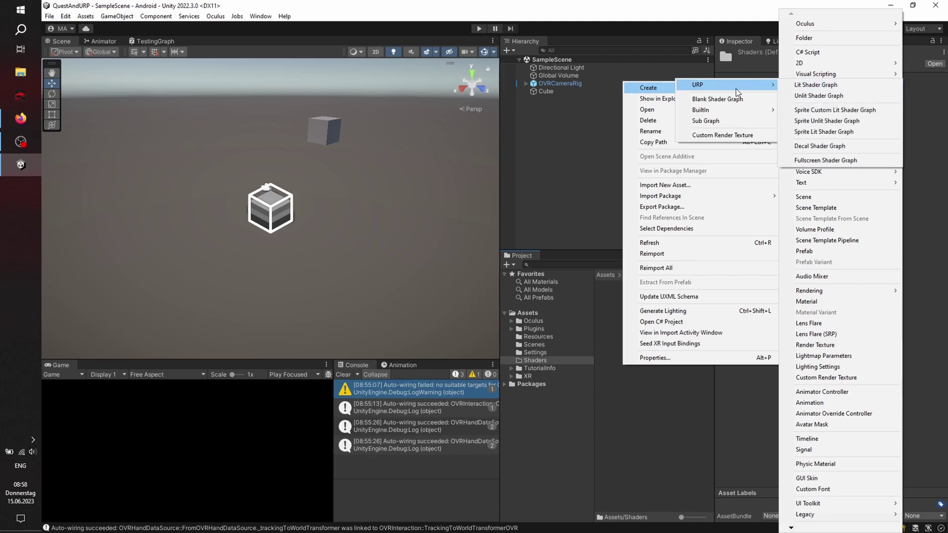
left_click(815, 96)
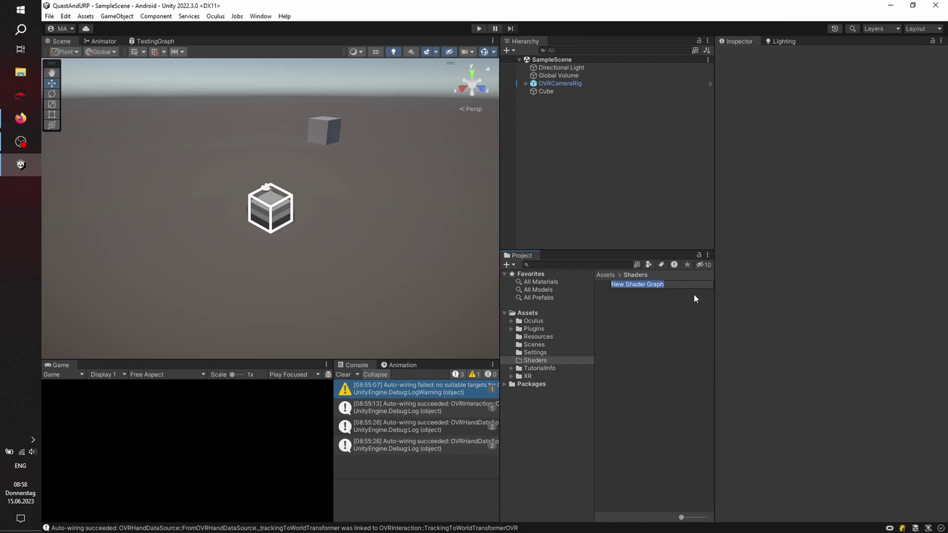
type("Testin")
key("BackSpace")
key("BackSpace")
key("BackSpace")
key("BackSpace")
key("BackSpace")
key("BackSpace")
type("FirstURP")
key("BackSpace")
key("BackSpace")
key("BackSpace")
type("ShaderGraphShader")
key("Return")
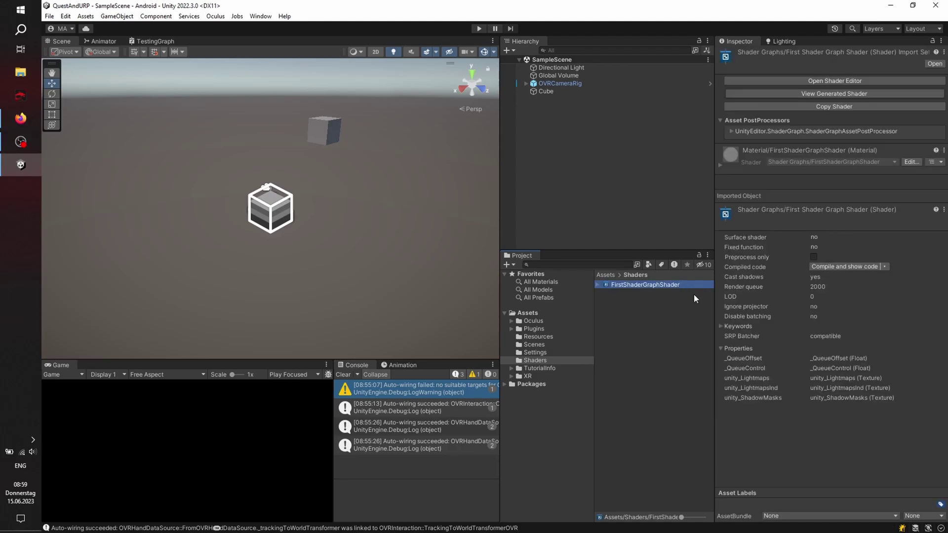
- Open FirstShaderGraphShader for editing and close the old TestingGraph
double_click(692, 285)
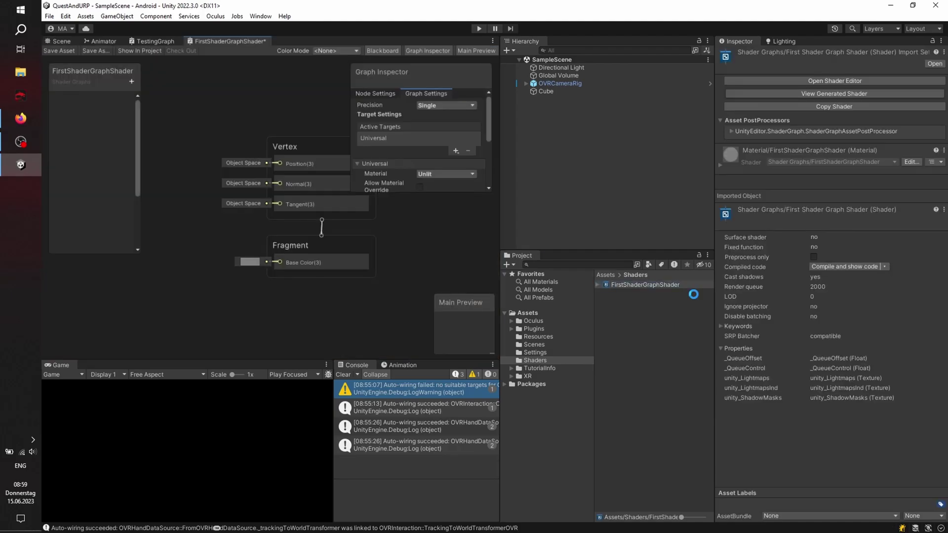
right_click(152, 39)
left_click(151, 56)
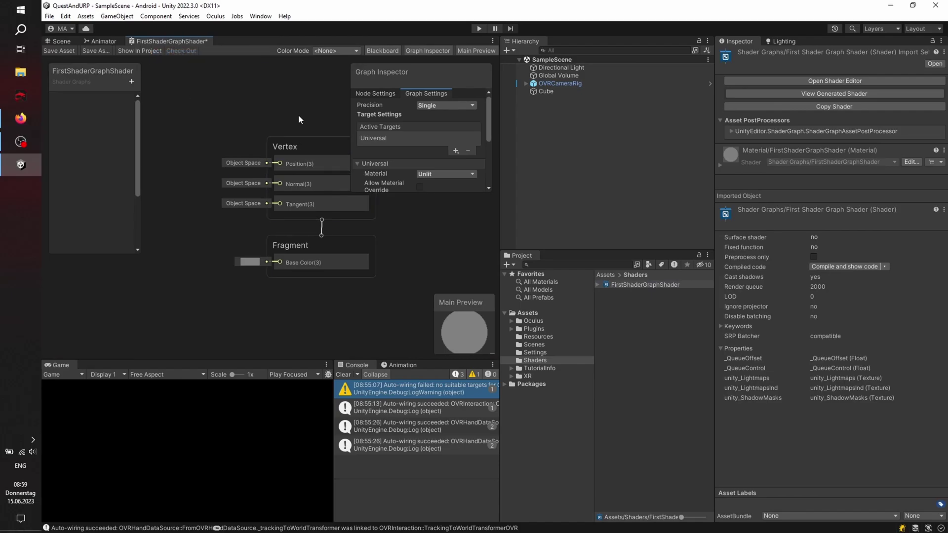
- Enlarge the Graph Inspector to review the Universal target settings and save the shader graph asset
scroll(298, 114, "down", 2)
scroll(301, 107, "up", 1)
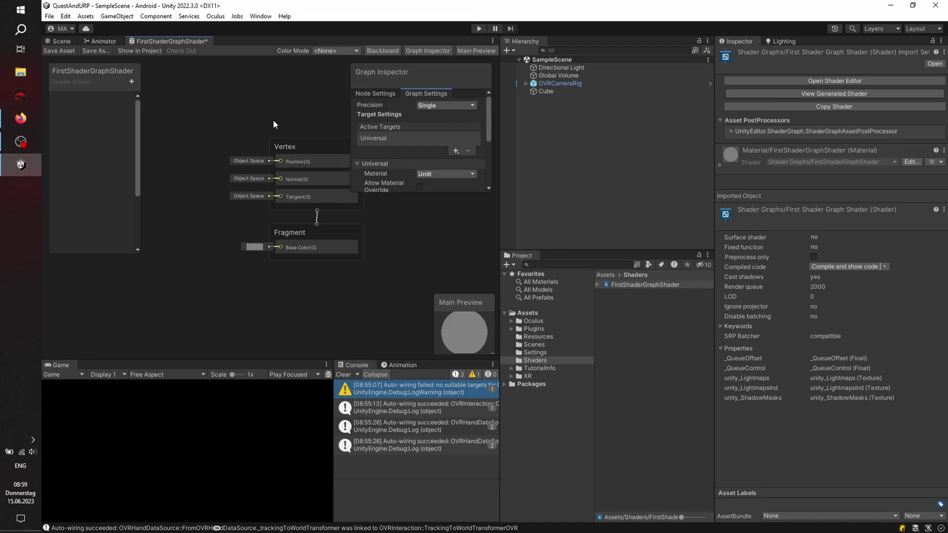
middle_click_drag(286, 109, 242, 122)
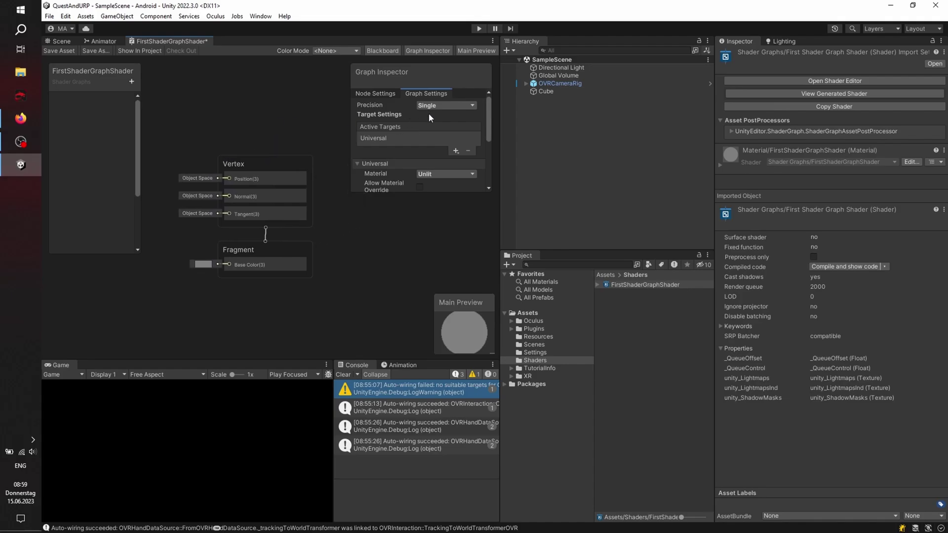
left_click_drag(436, 193, 437, 282)
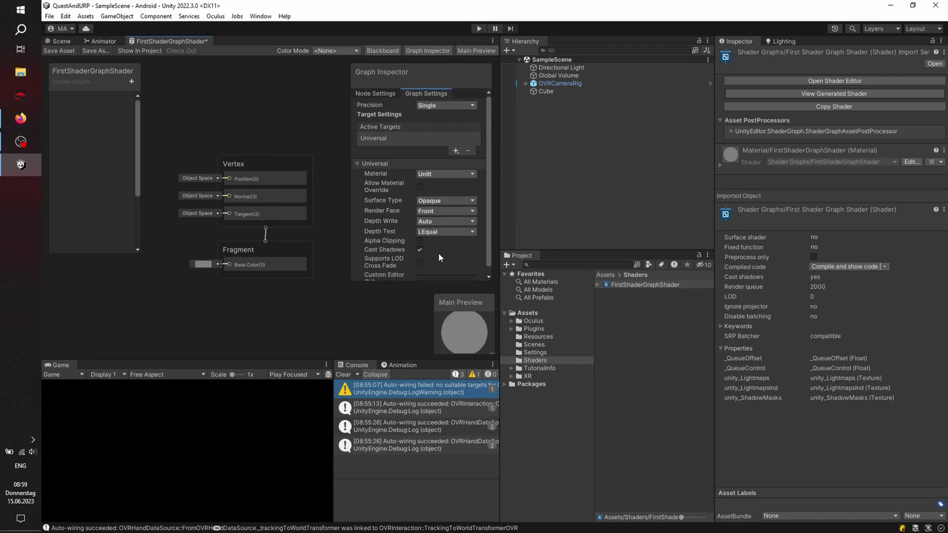
scroll(422, 123, "down", 1)
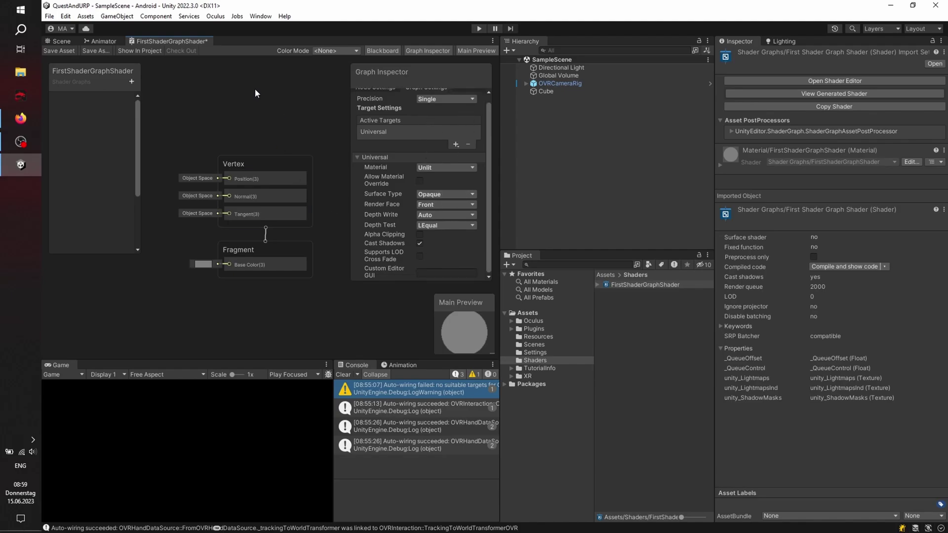
left_click(54, 51)
- Create a material from FirstShaderGraphShader in the Shaders folder, keeping the default name
right_click(664, 286)
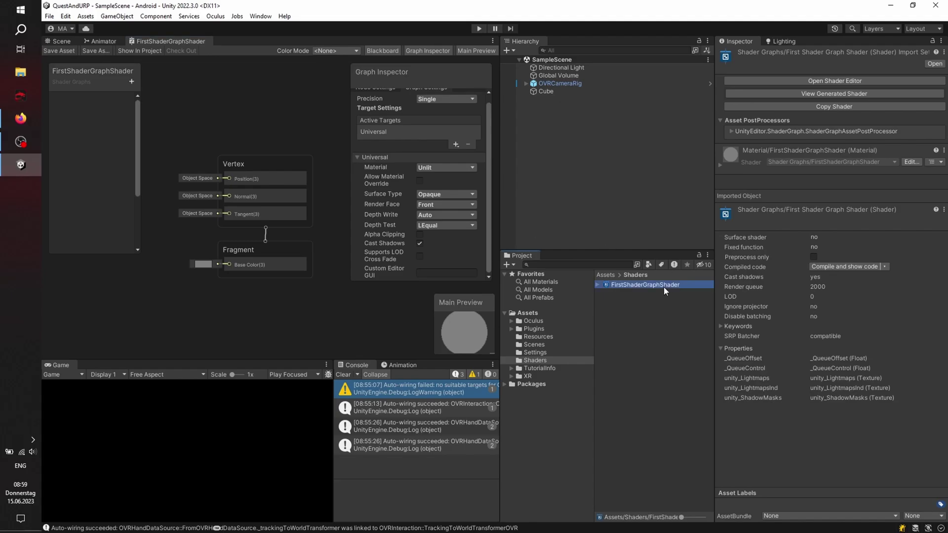
mouse_move(773, 18)
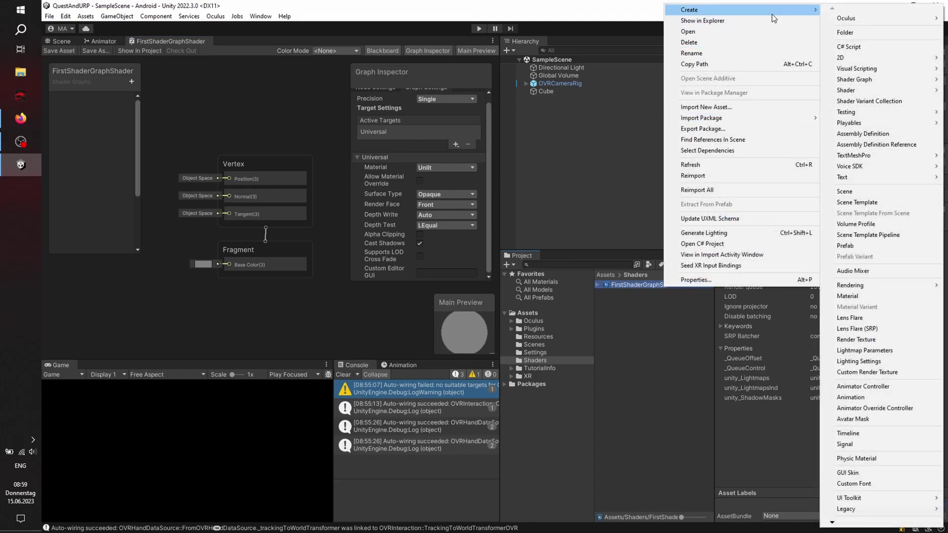
left_click(867, 295)
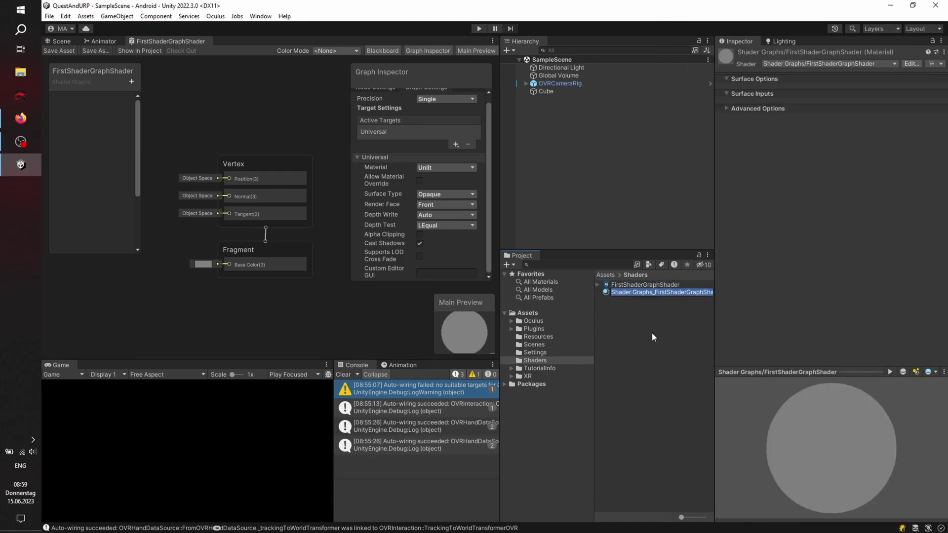
key("Return")
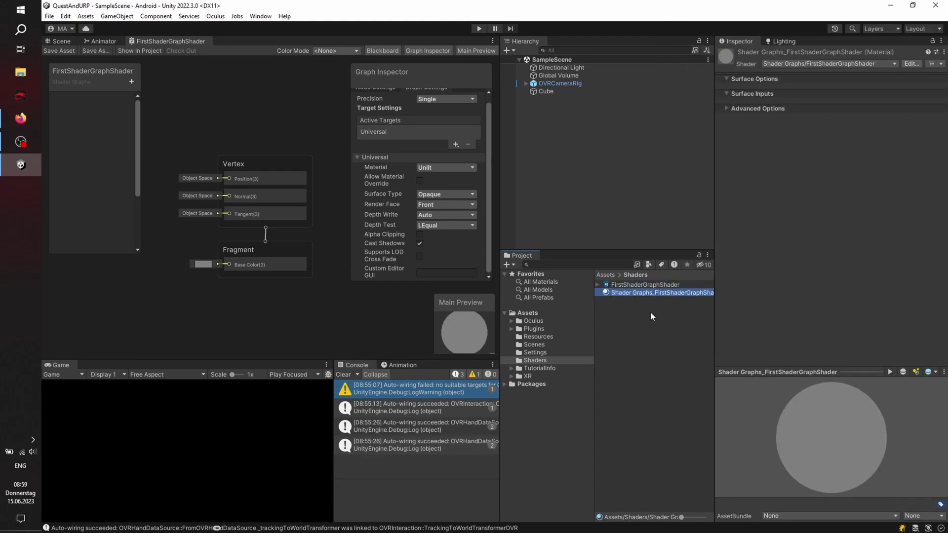
- Assign the new shader graph material to the Cube, save the scene and return to the Scene view
left_click_drag(648, 295, 548, 93)
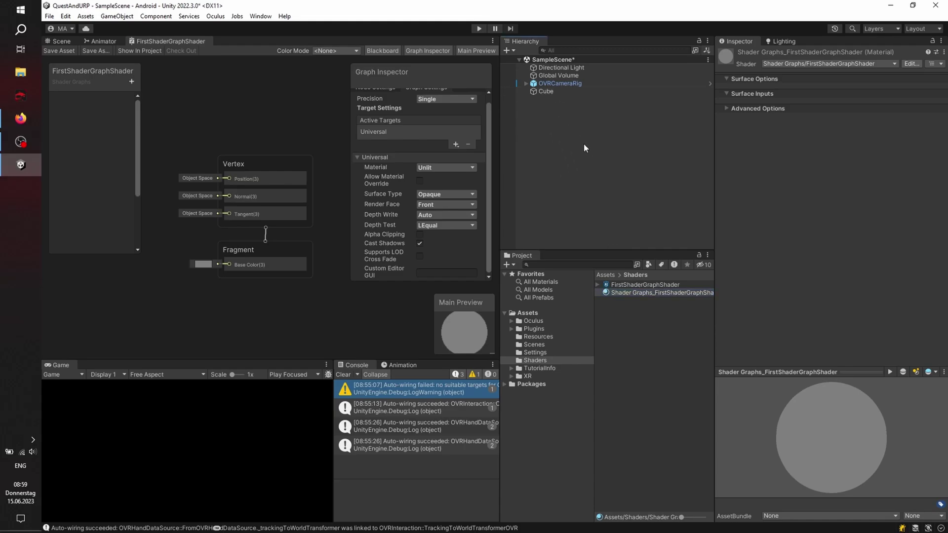
key("ctrl+s")
left_click(66, 43)
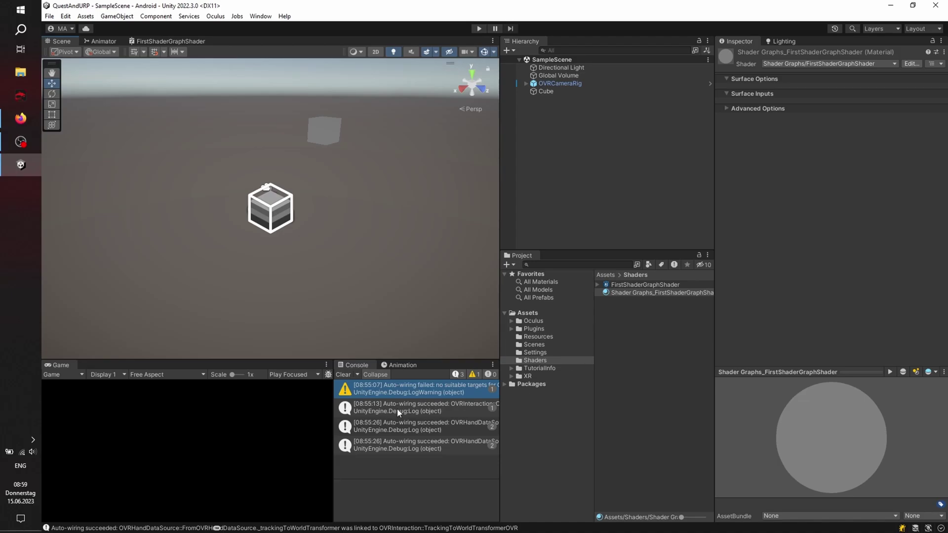
- Clear the console, return from the Oculus app to Unity, and test the scene briefly in Play mode
left_click(345, 375)
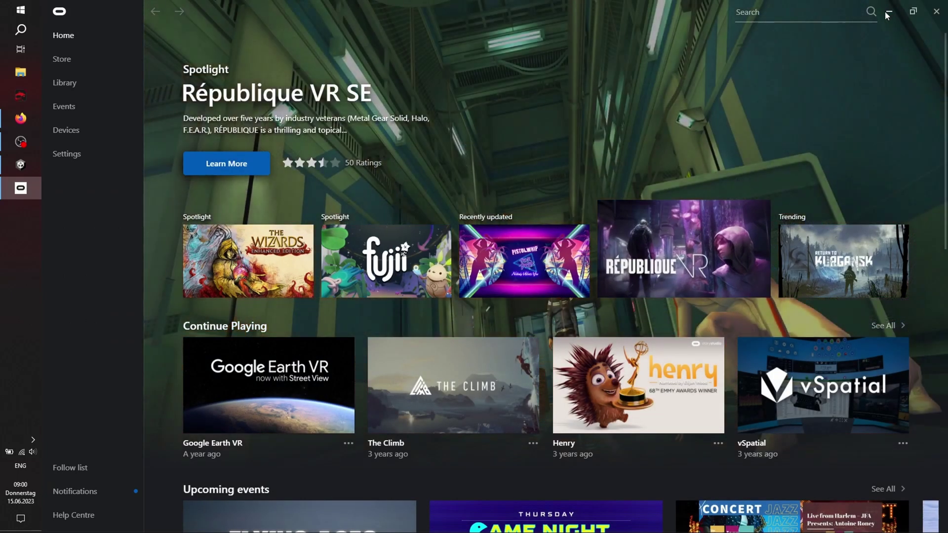
left_click(889, 11)
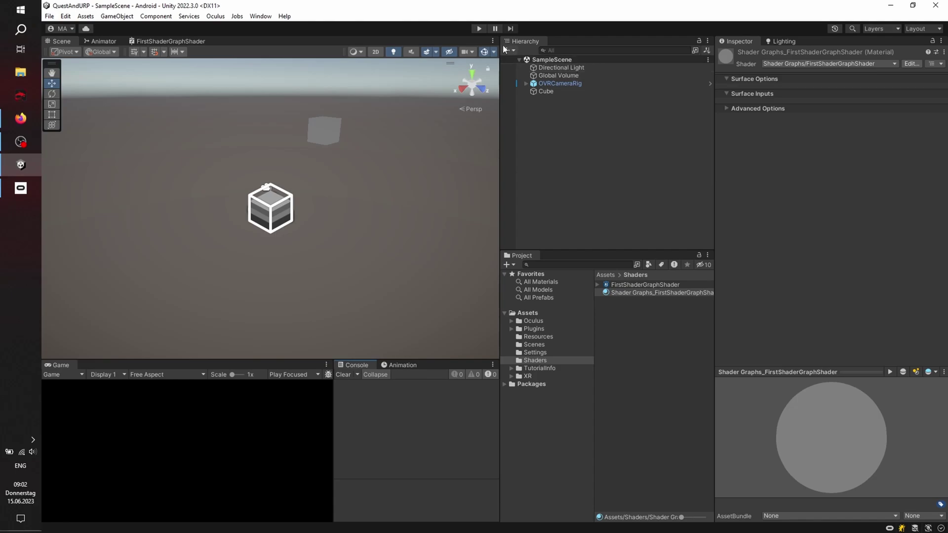
left_click(479, 30)
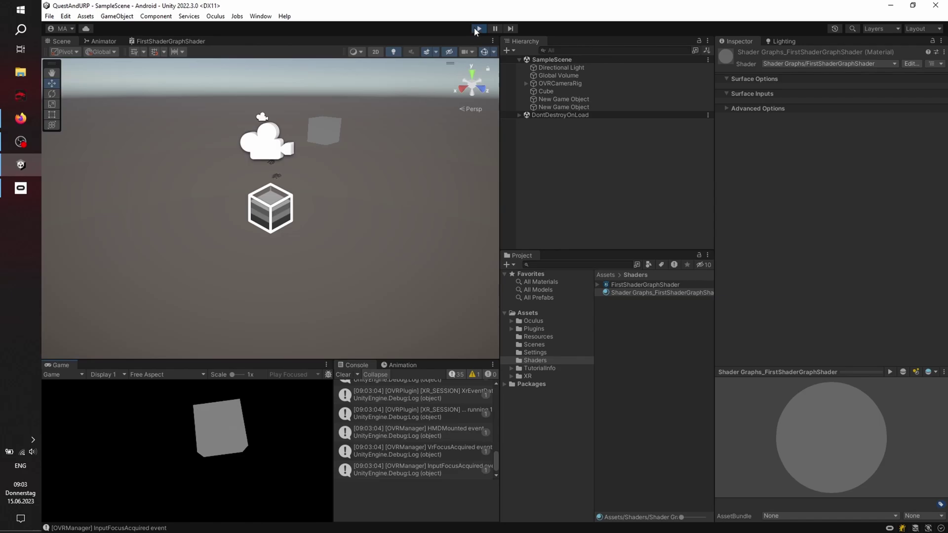
left_click(479, 30)
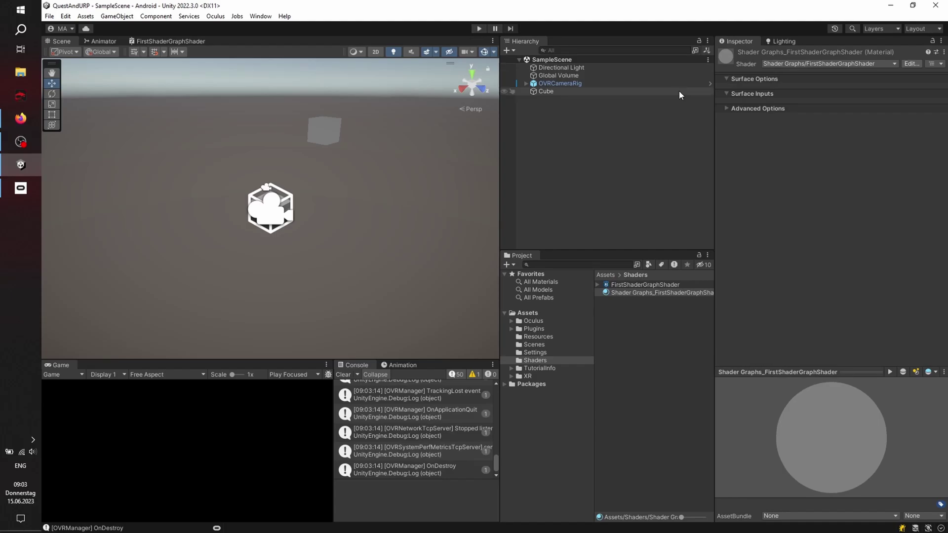
- Add an OVR Passthrough Layer component to CenterEyeAnchor inside OVRCameraRig's TrackingSpace
left_click(564, 84)
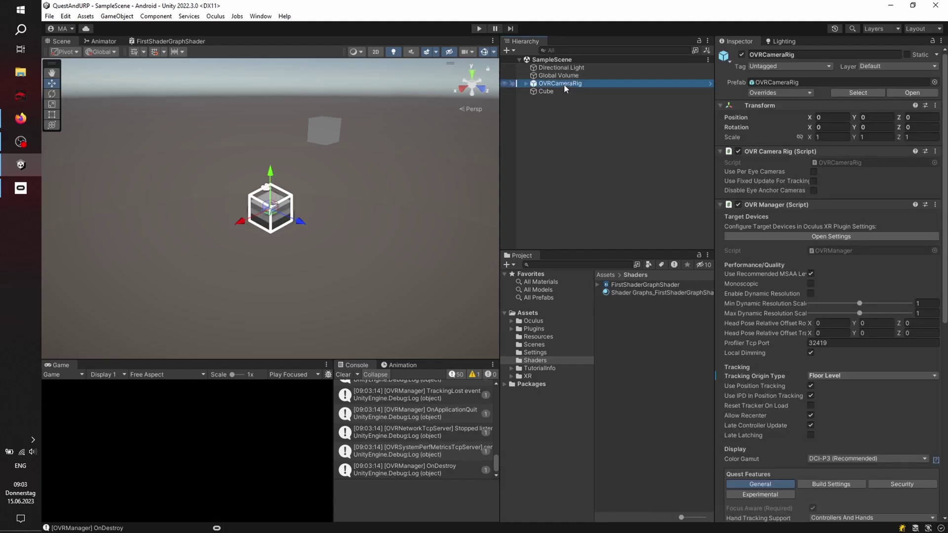
left_click(525, 84)
left_click(568, 106)
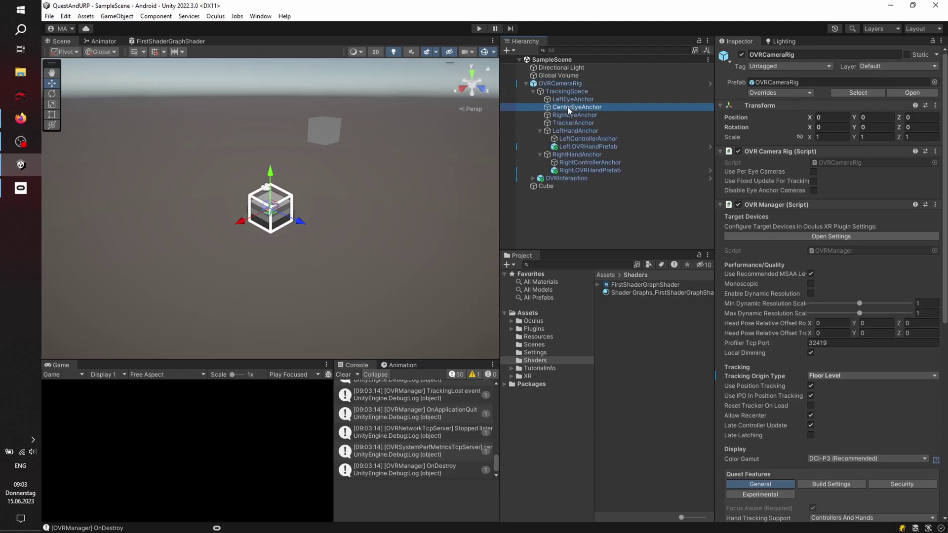
left_click(807, 357)
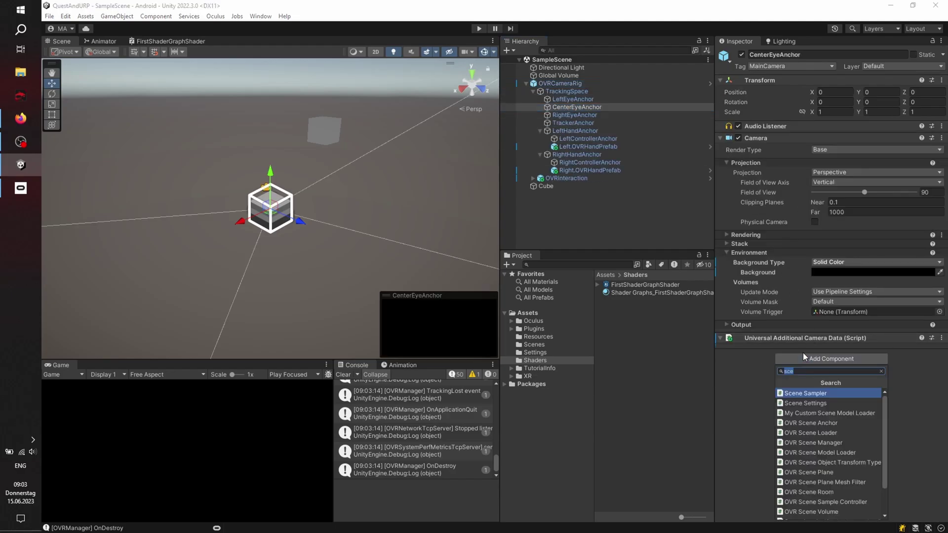
type("pass")
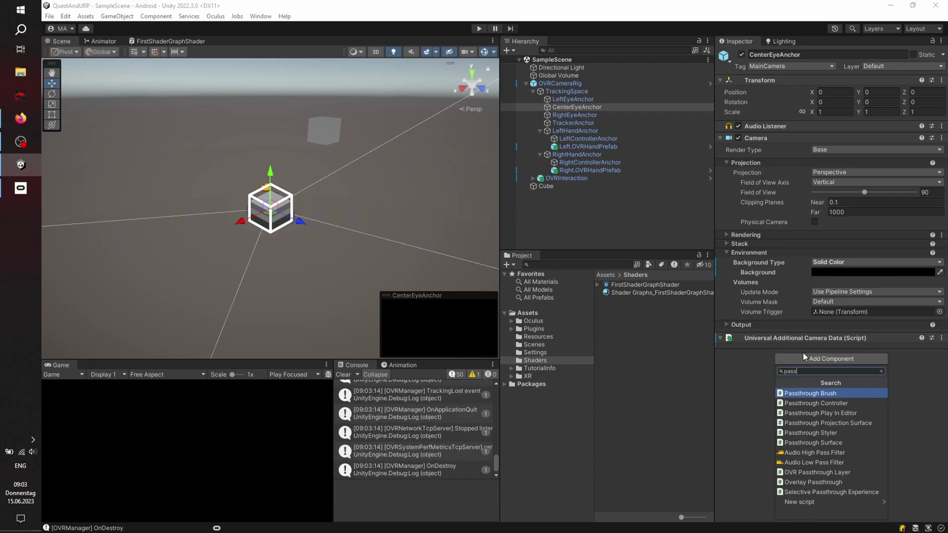
key("Down")
key("Down")
key("Down")
key("Down")
key("Down")
key("Down")
key("Down")
key("Down")
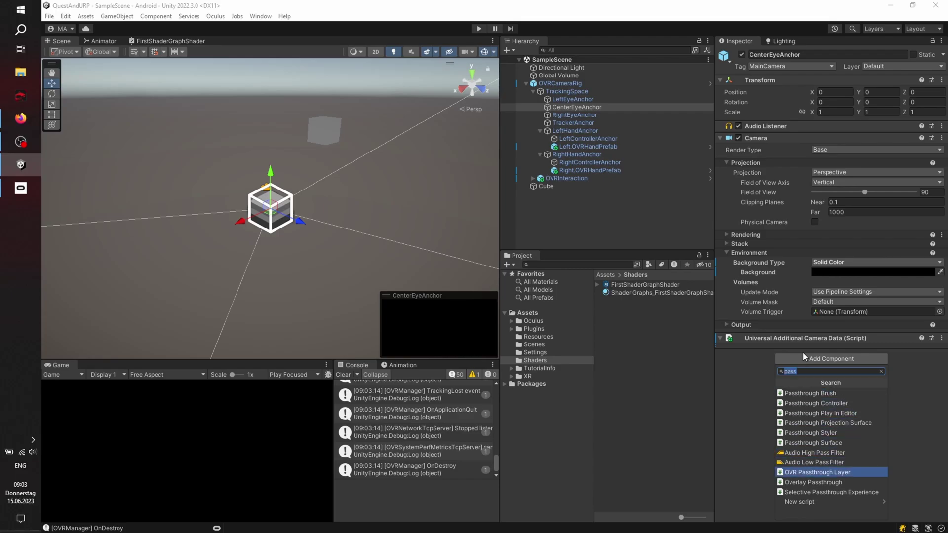
key("Return")
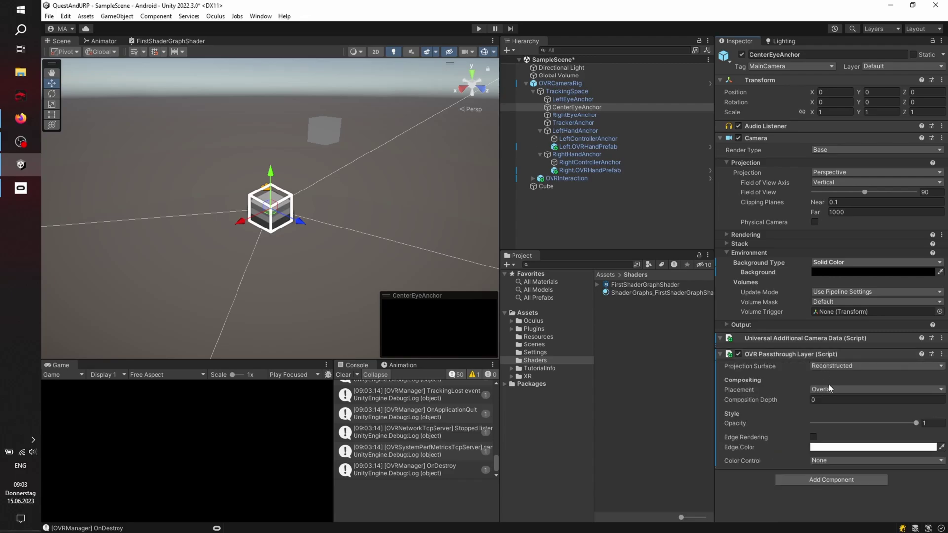
- Set the OVR Passthrough Layer's placement to Underlay and save the scene
left_click(829, 390)
left_click(828, 409)
key("ctrl+s")
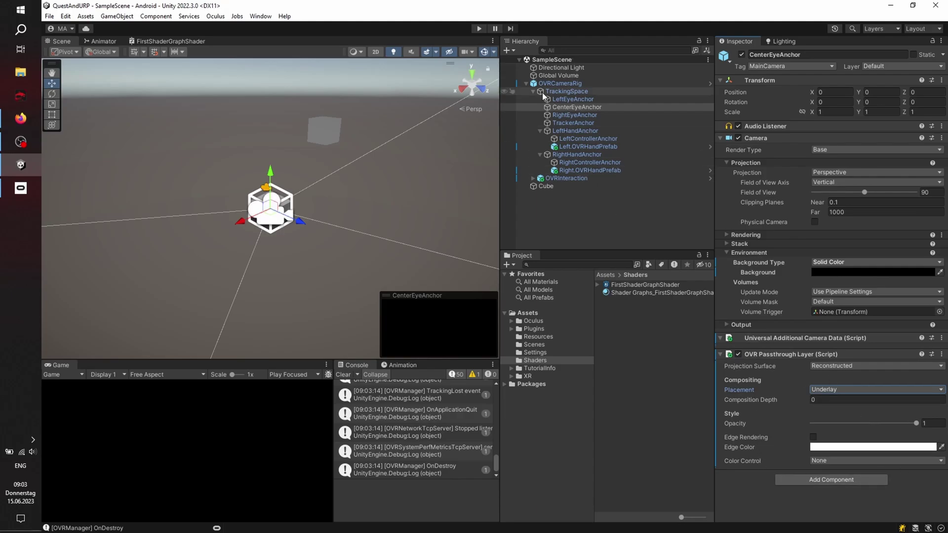
- Run the scene in Play mode to test the passthrough underlay
left_click(479, 30)
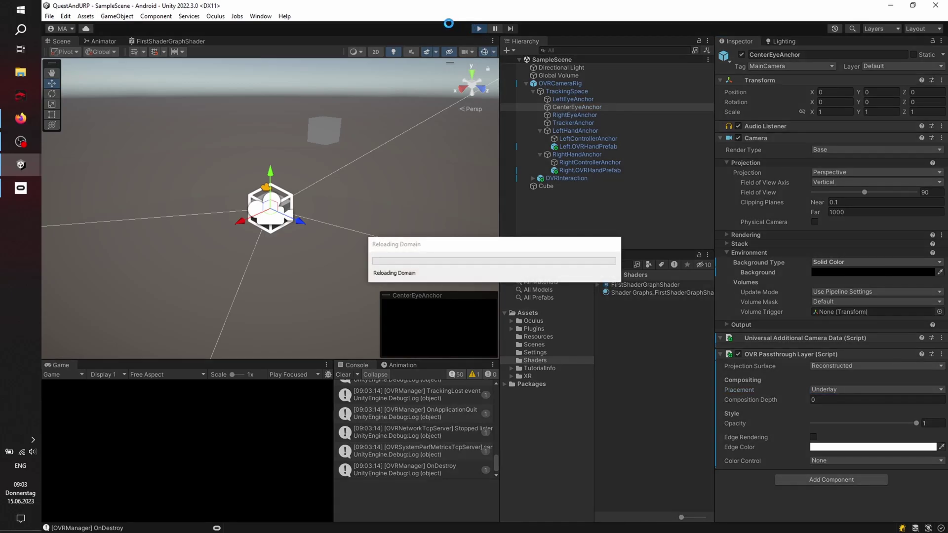